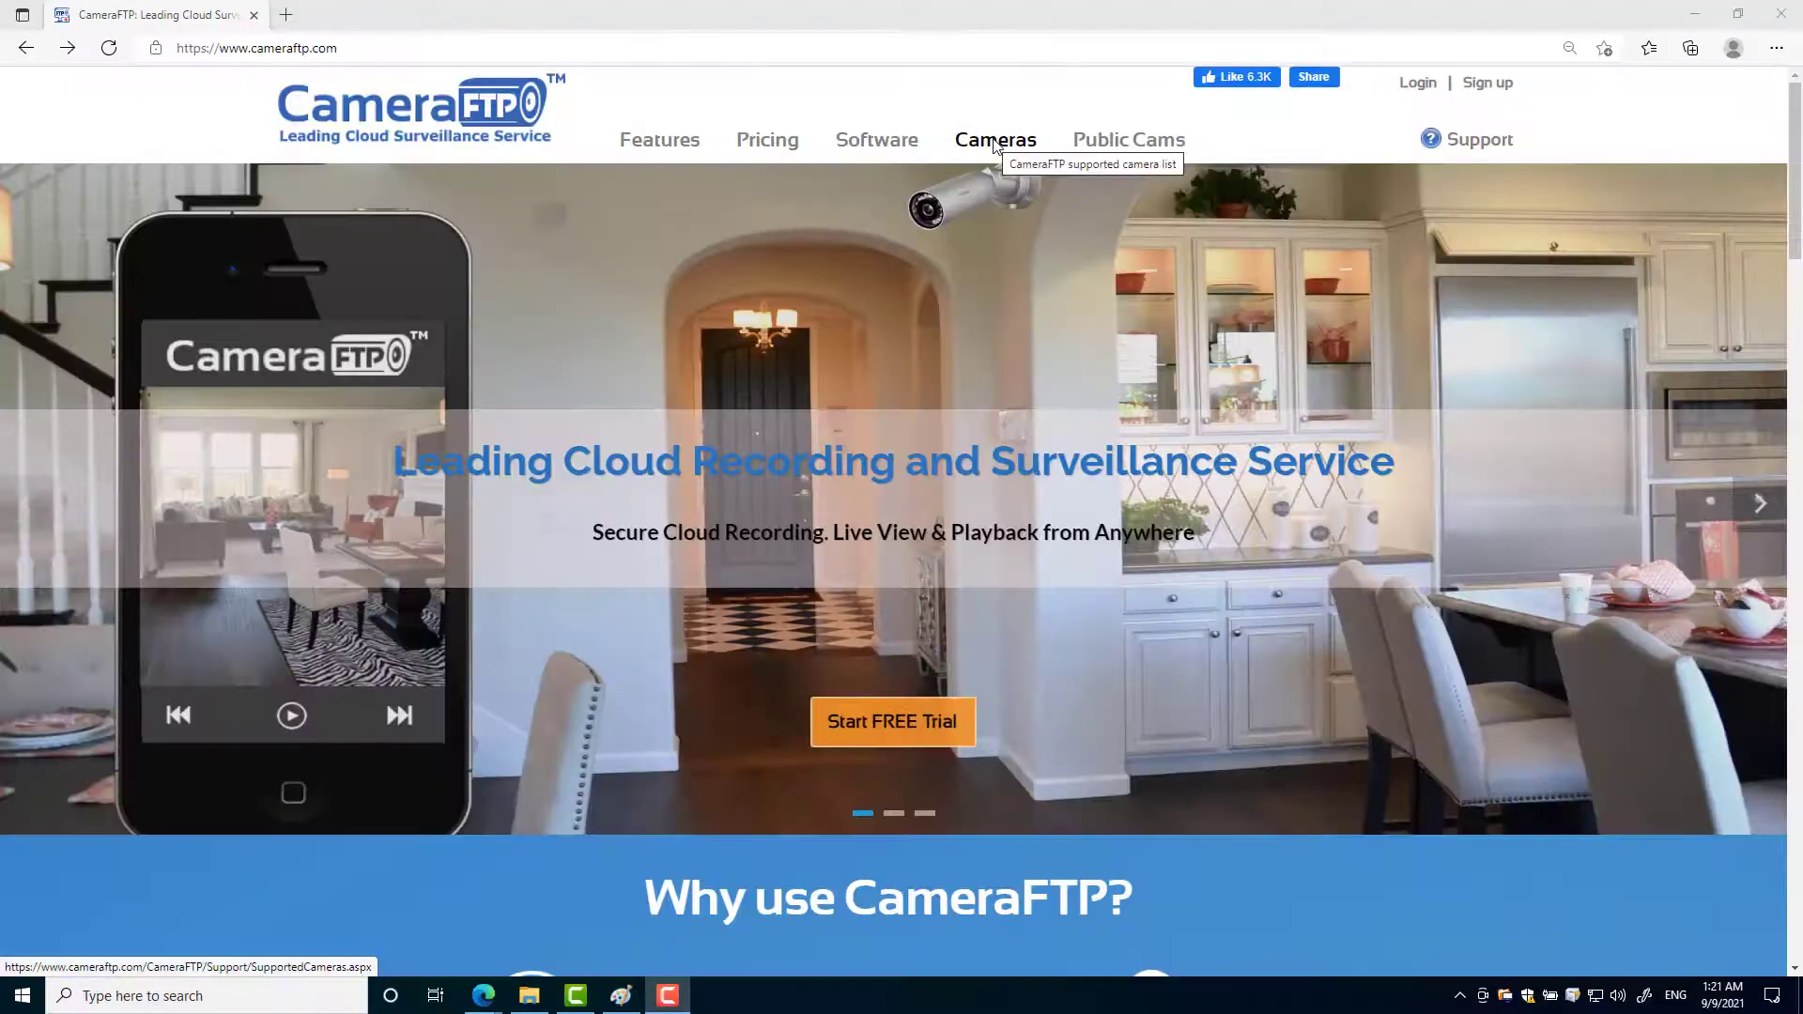
Open the Supported Cameras & Setup Guide page from the Cameras link in the top navigation.
{"action": "left_click", "coordinate": [993, 142]}
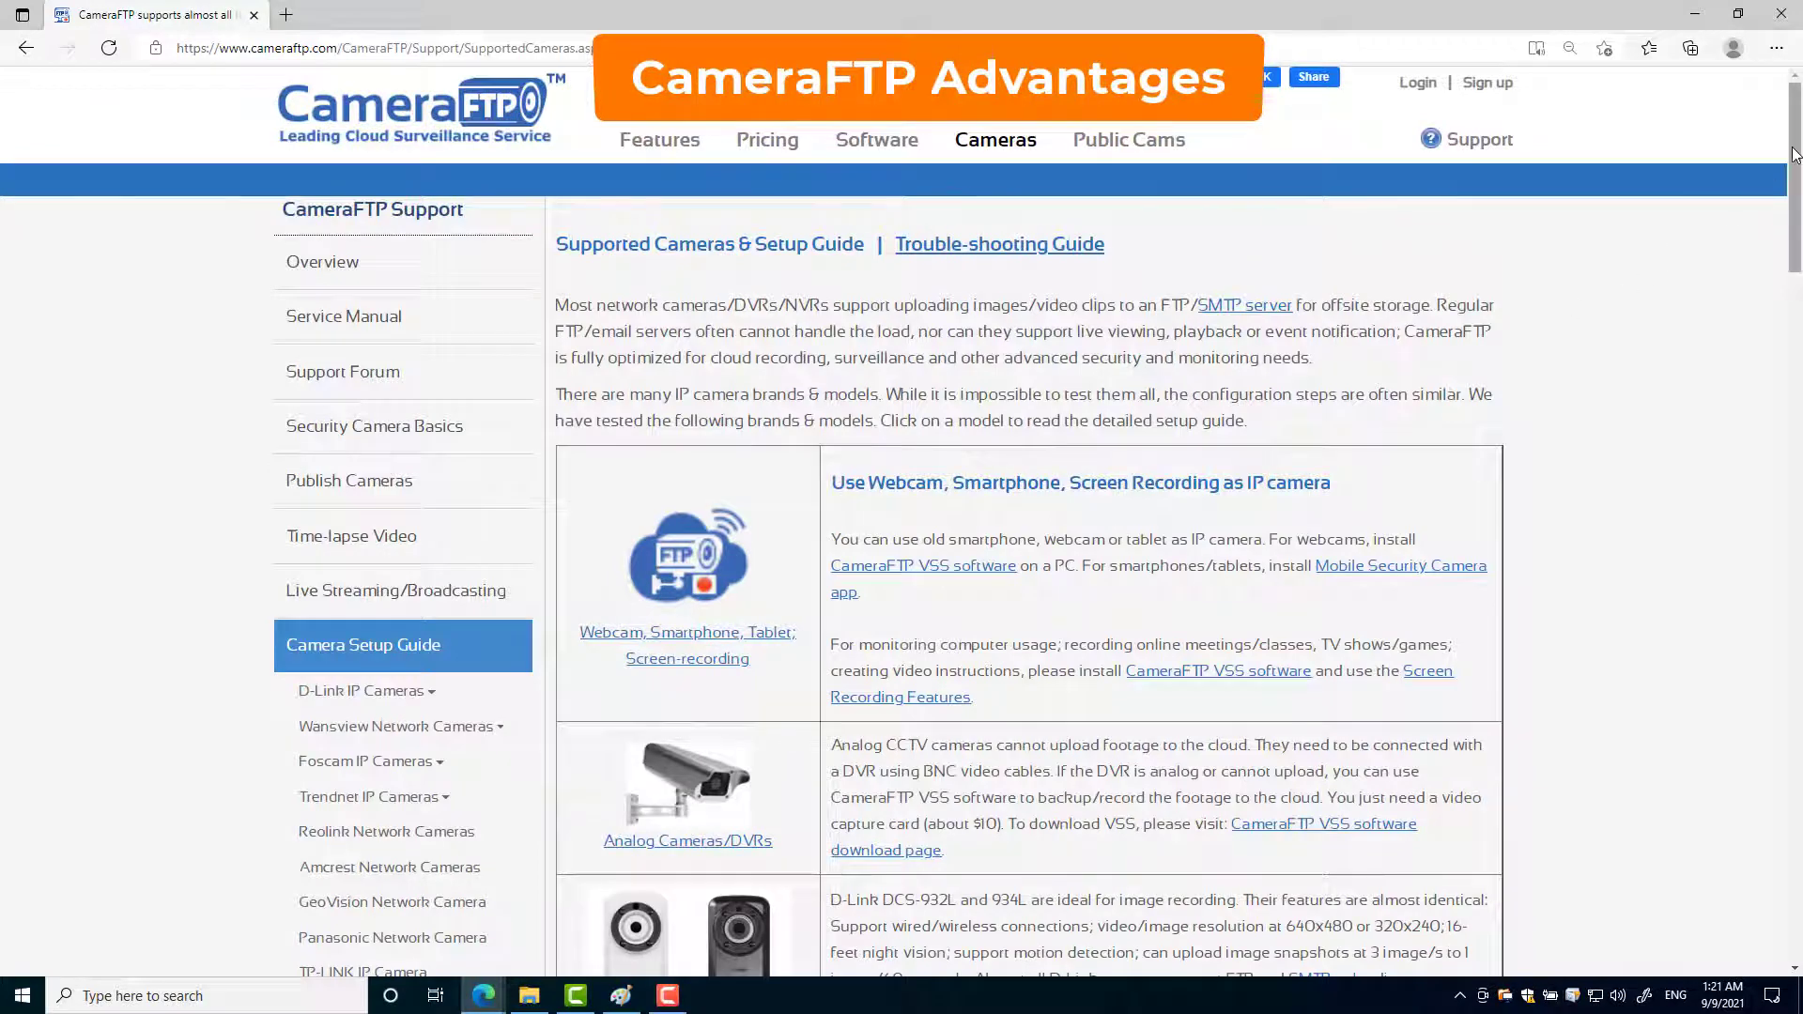
Scroll down through the list of compatible camera types and brands.
{"action": "left_click_drag", "start_coordinate": [1796, 155], "coordinate": [1800, 225]}
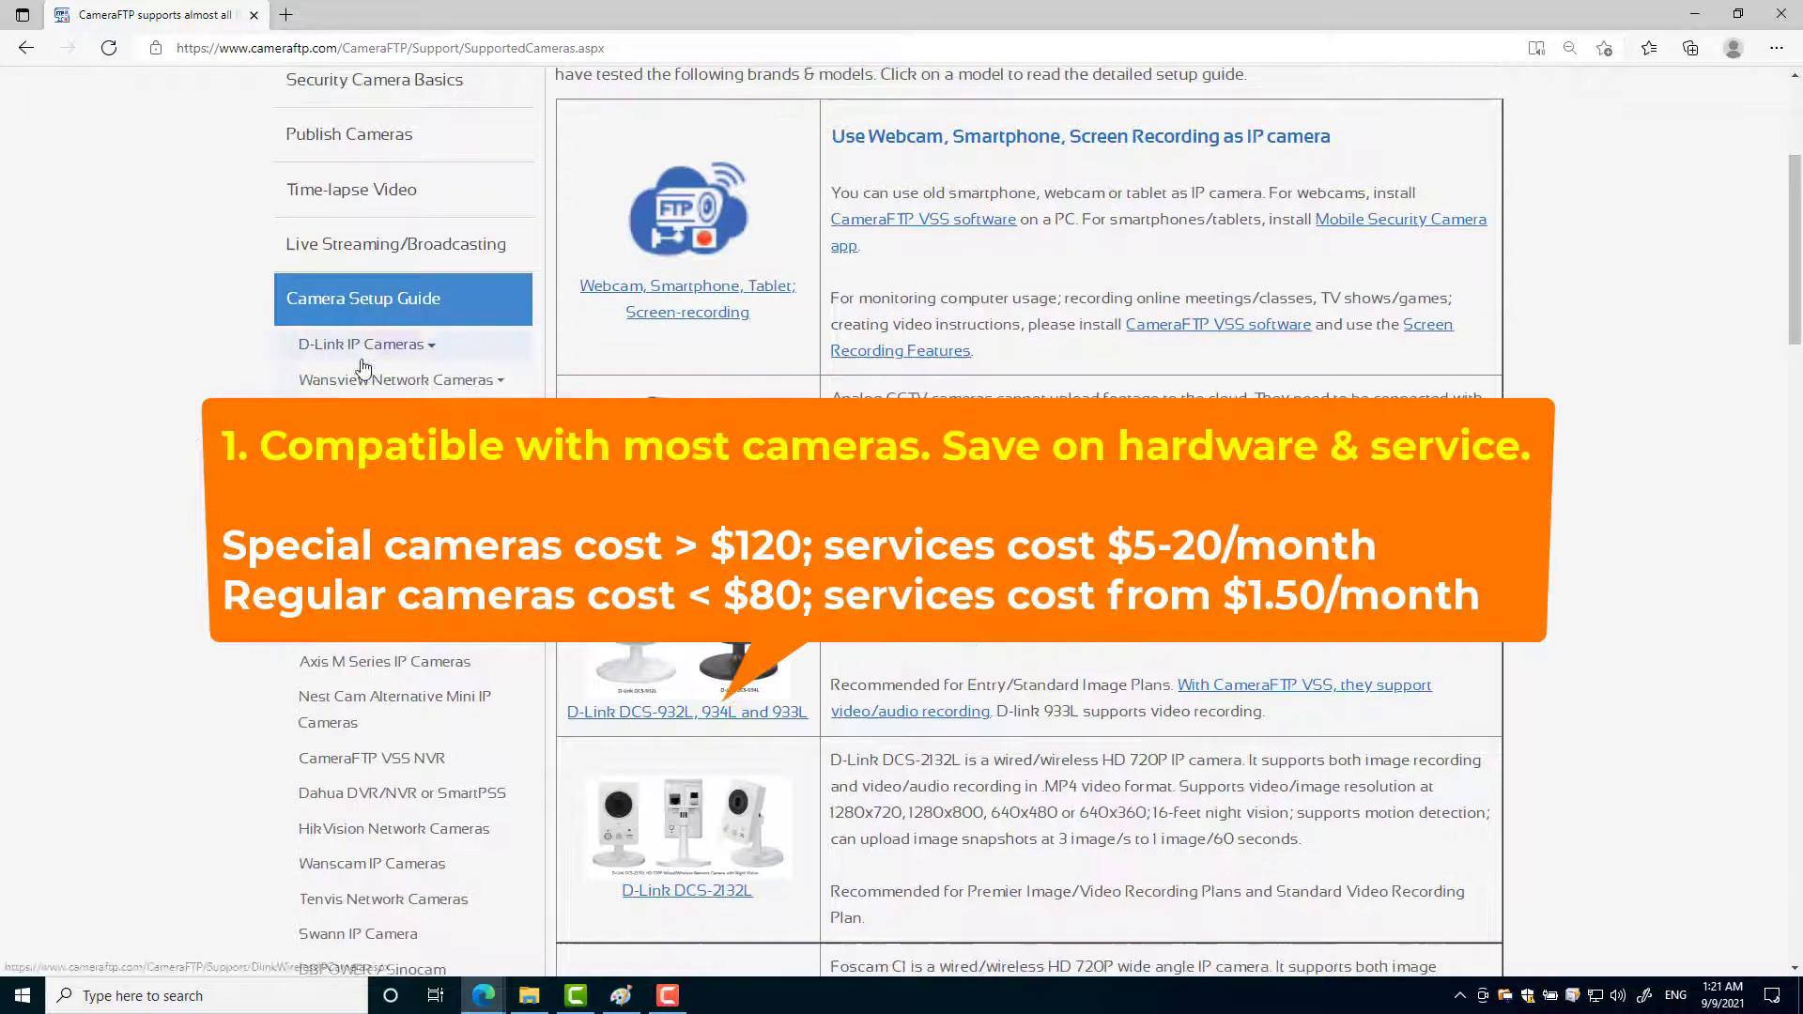
{"action": "scroll", "coordinate": [385, 216], "scroll_direction": "down", "scroll_amount": 7}
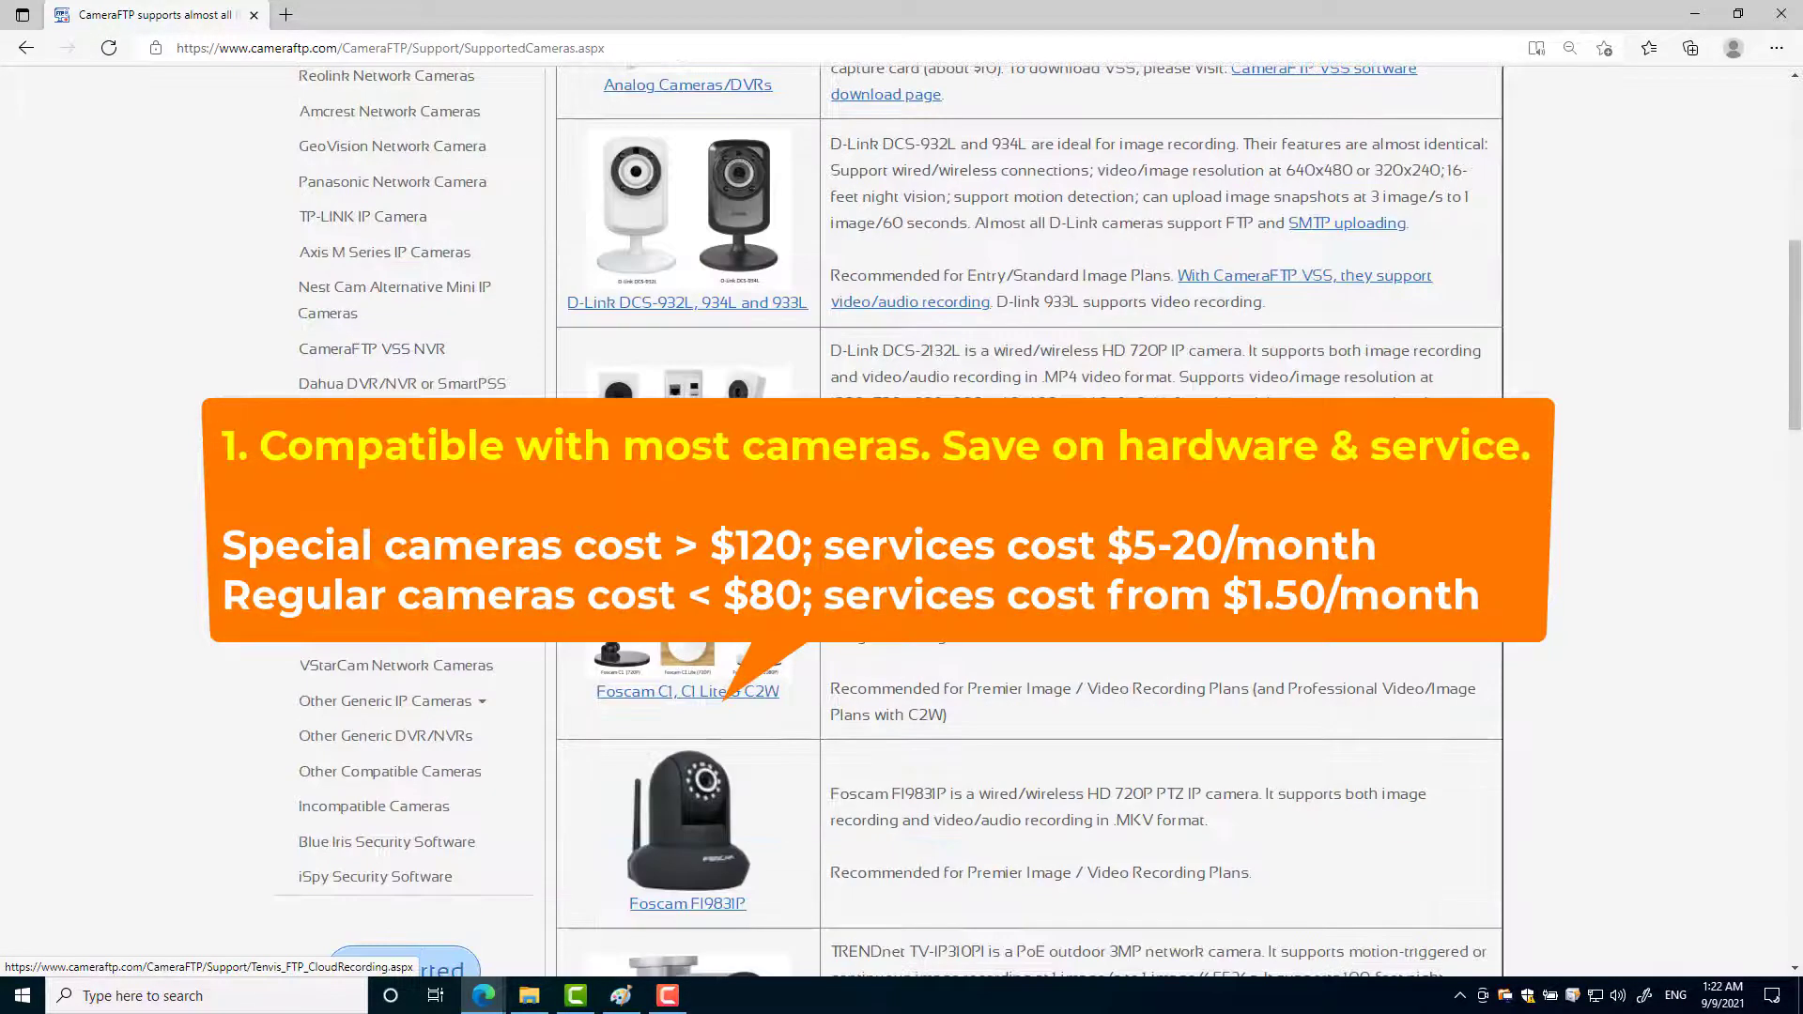
{"action": "scroll", "coordinate": [385, 216], "scroll_direction": "down", "scroll_amount": 6}
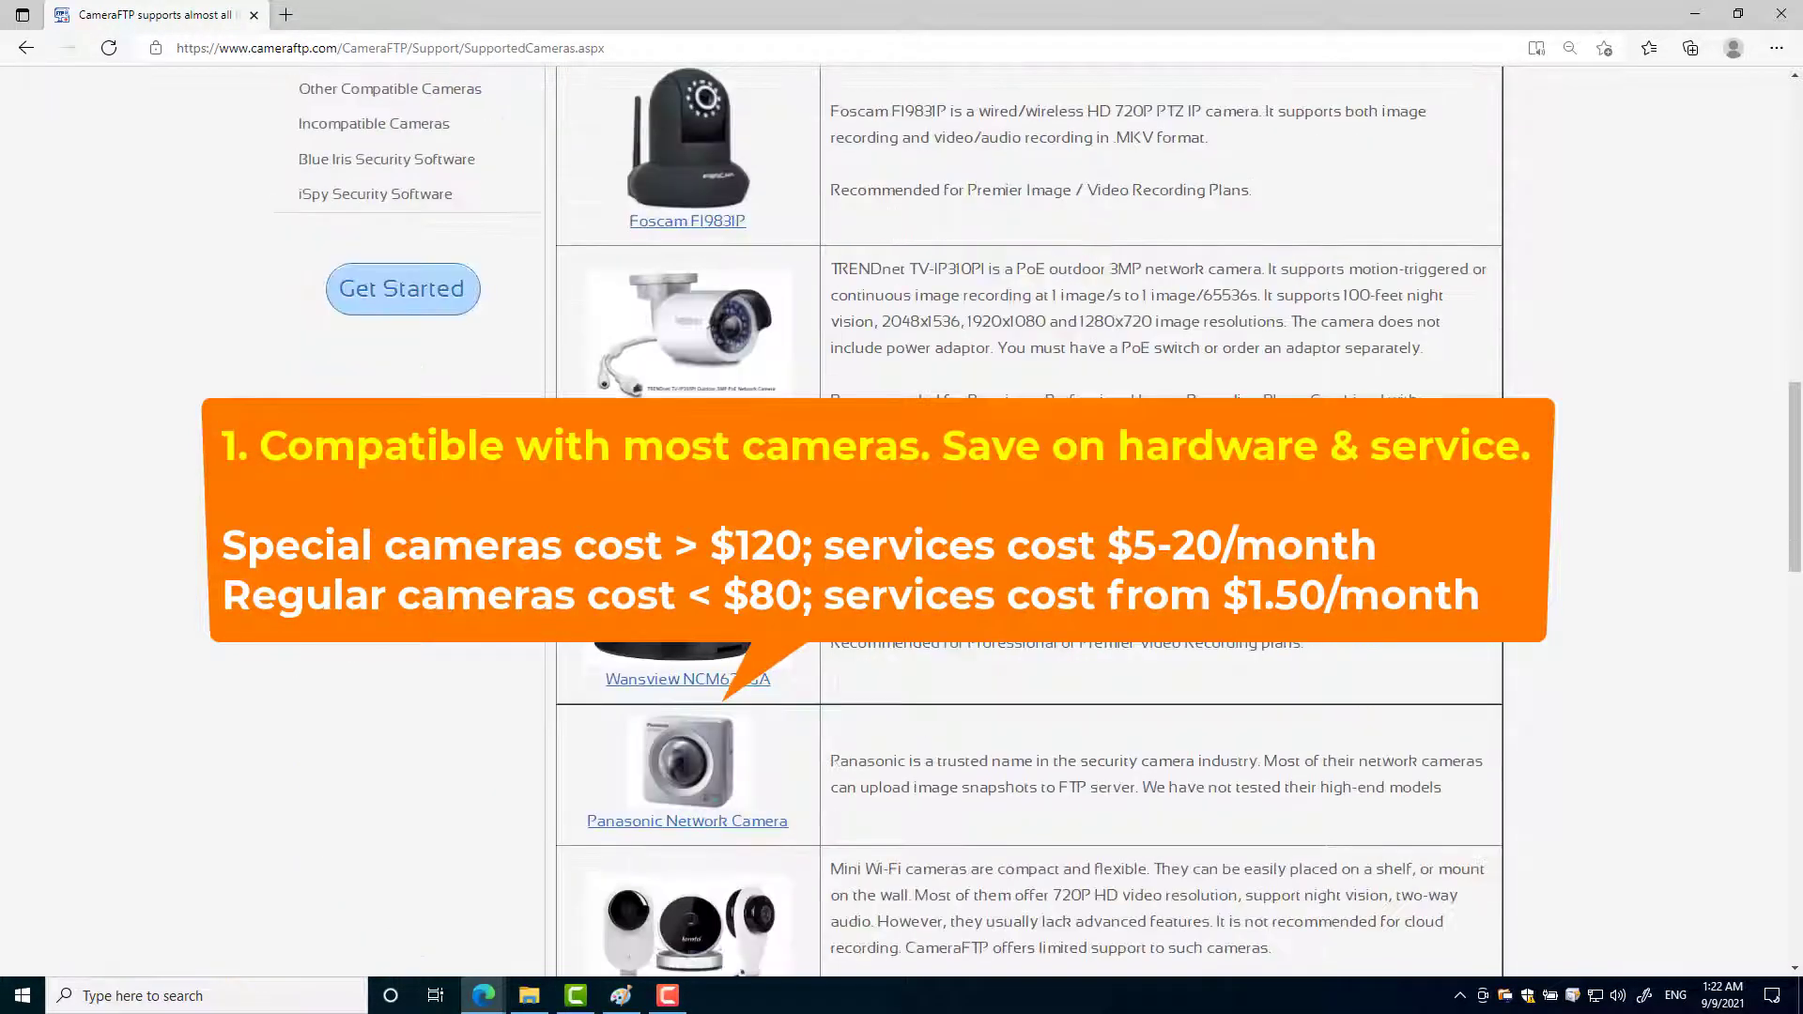
{"action": "scroll", "coordinate": [1029, 526], "scroll_direction": "down", "scroll_amount": 5}
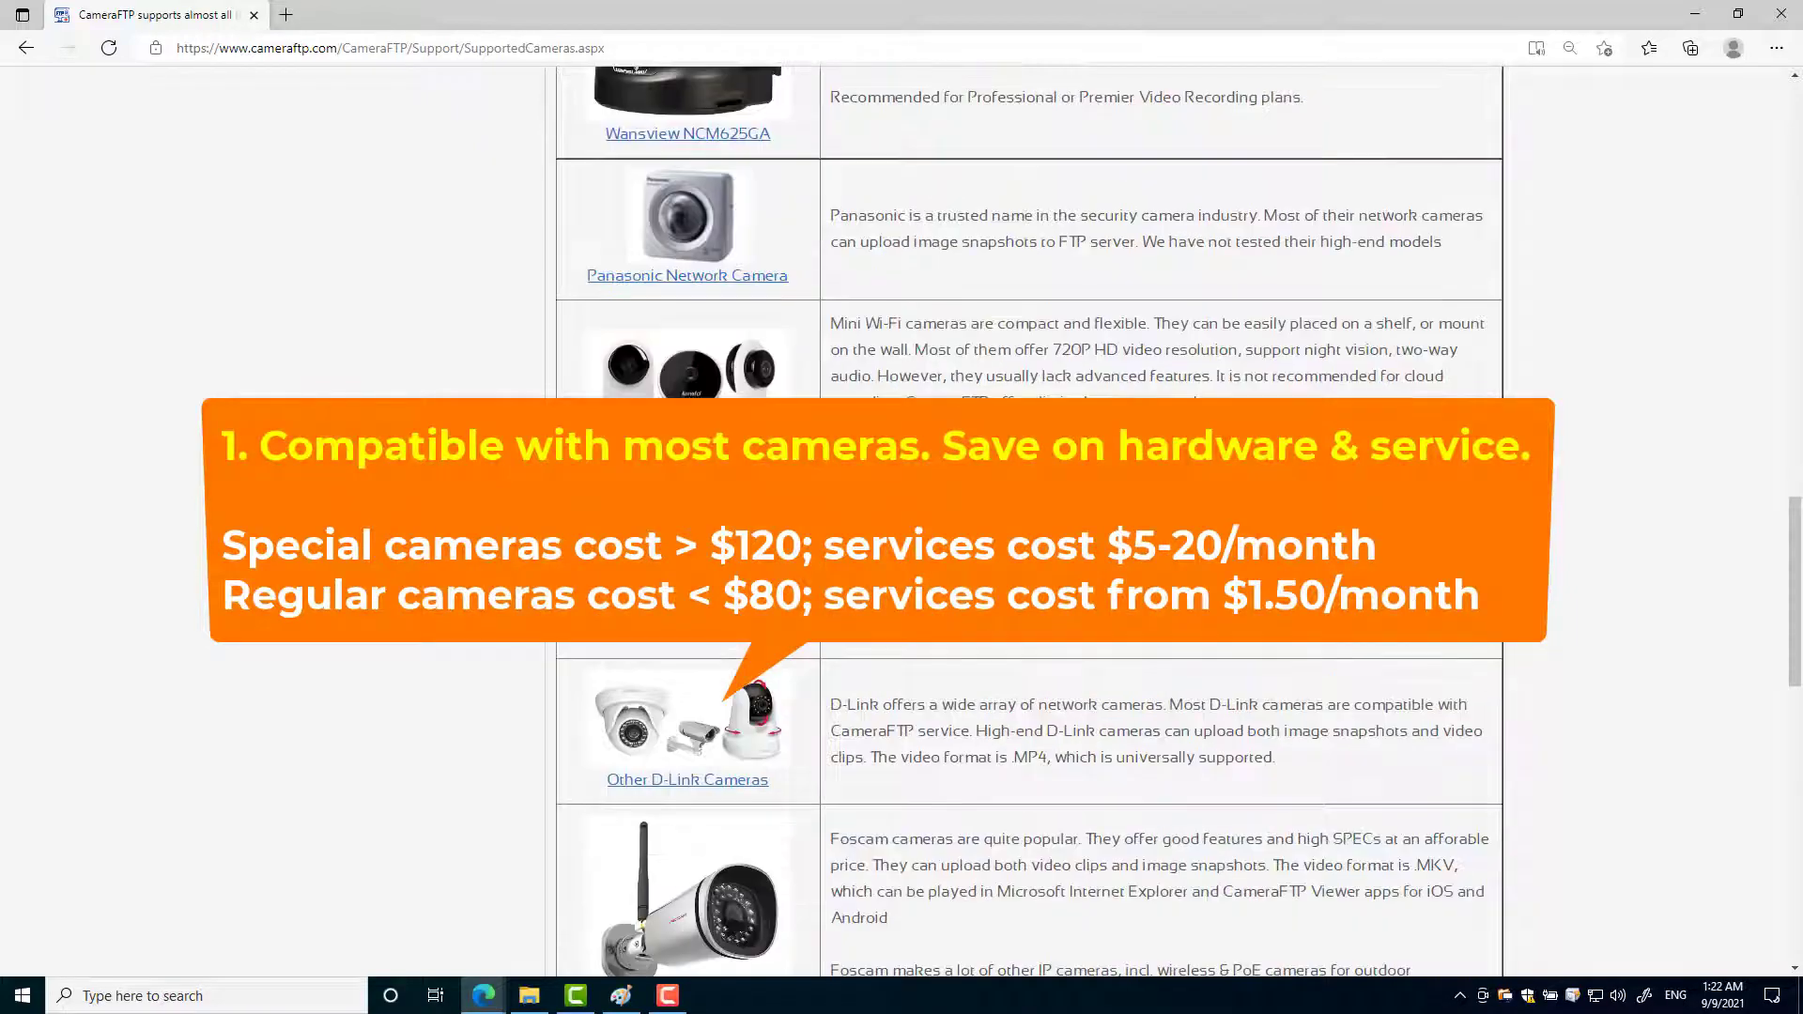
{"action": "scroll", "coordinate": [1029, 526], "scroll_direction": "down", "scroll_amount": 3}
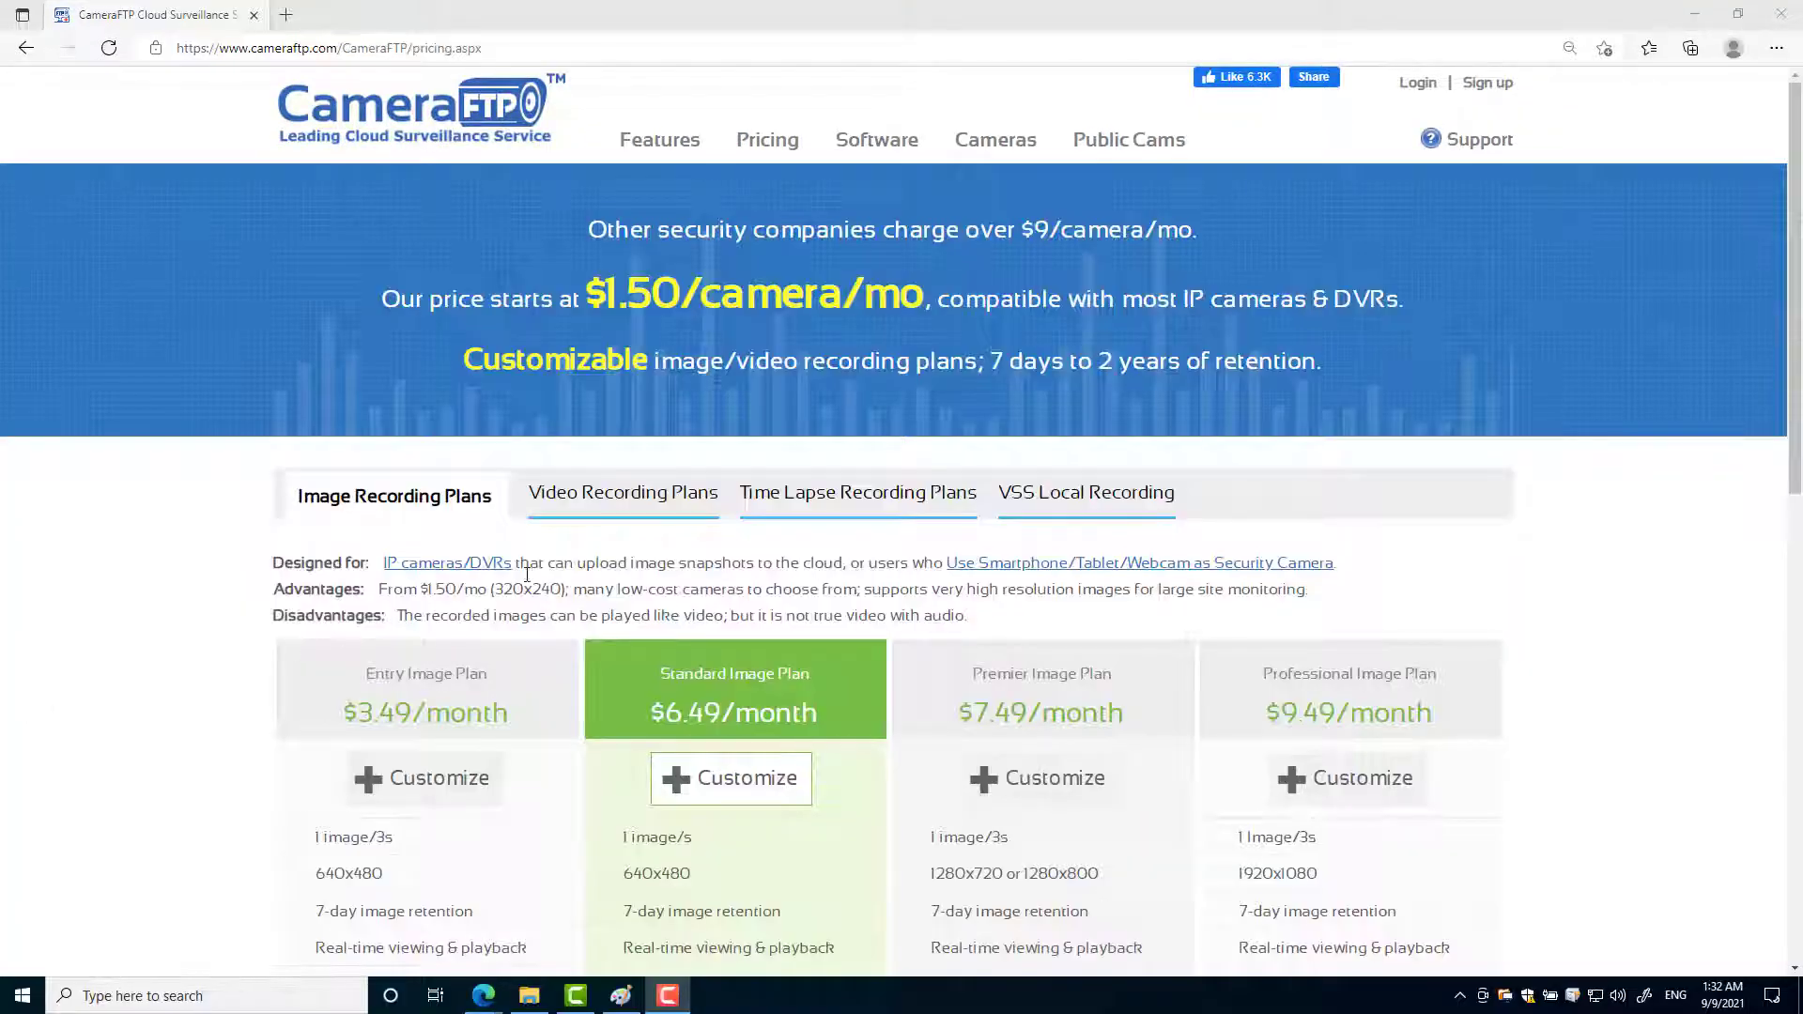
View the Video, Time Lapse, and VSS Local Recording pricing plans in turn.
{"action": "left_click", "coordinate": [599, 493]}
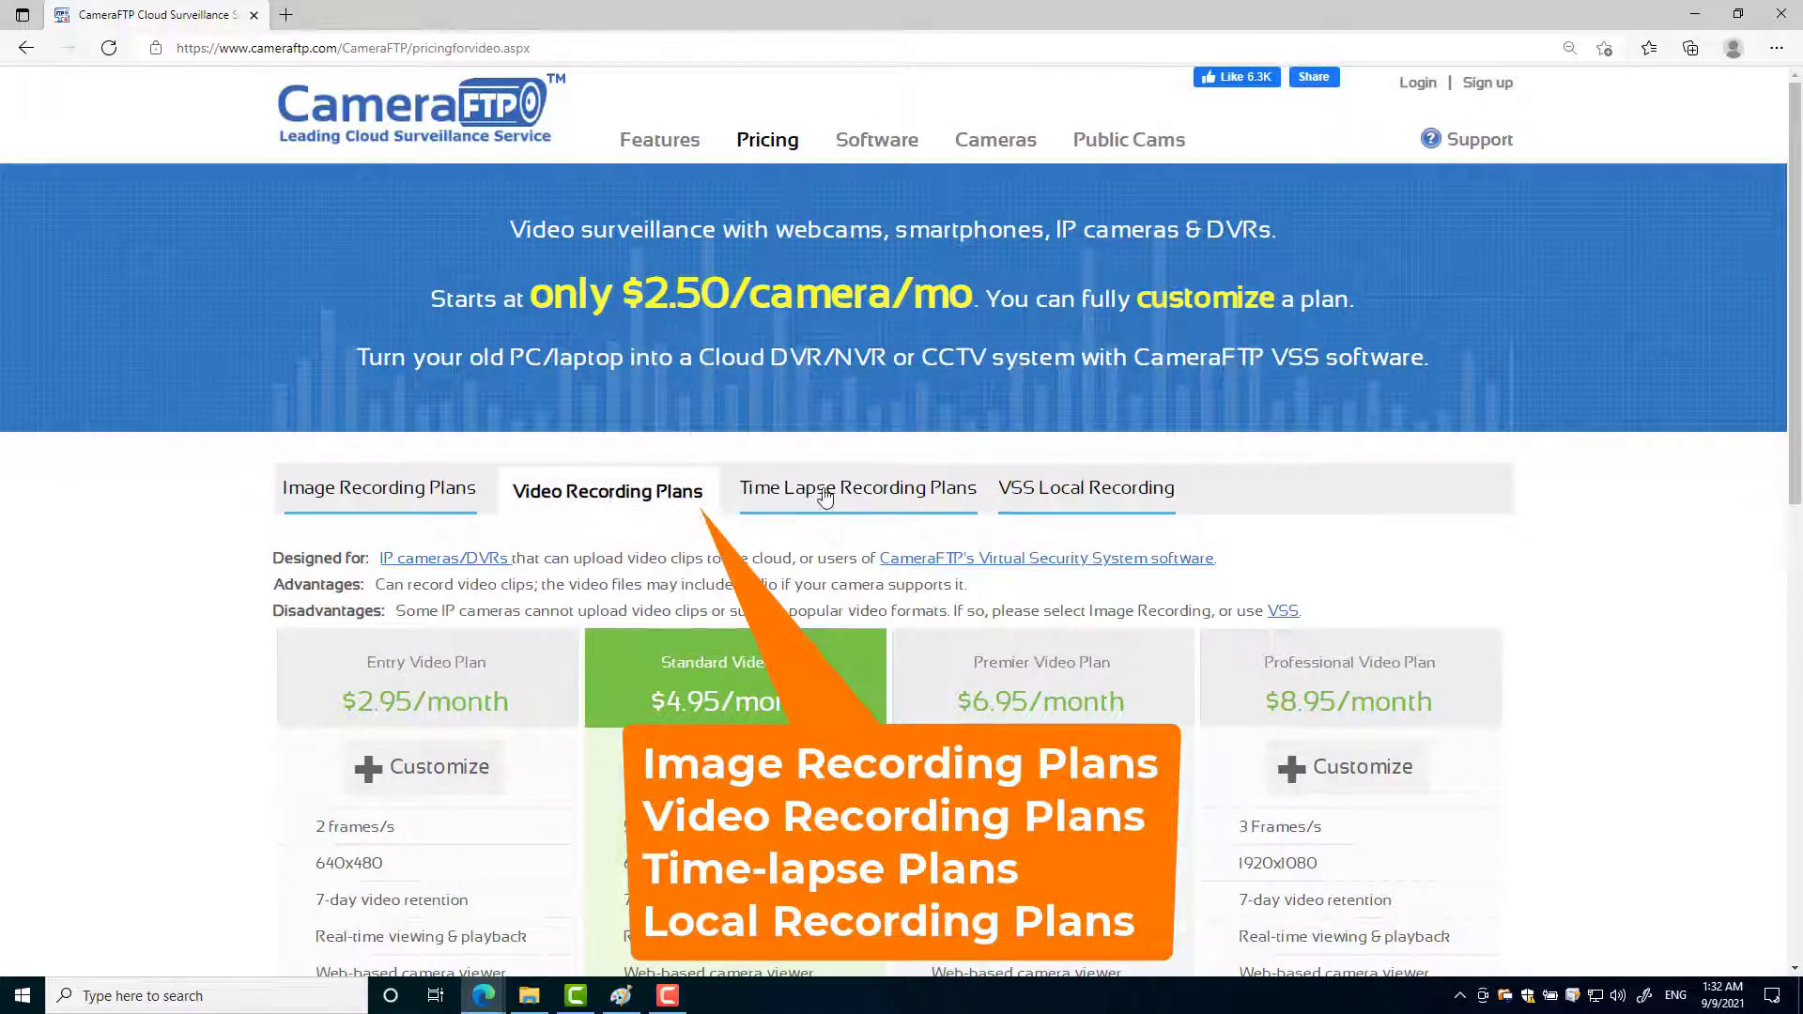
{"action": "left_click", "coordinate": [859, 496]}
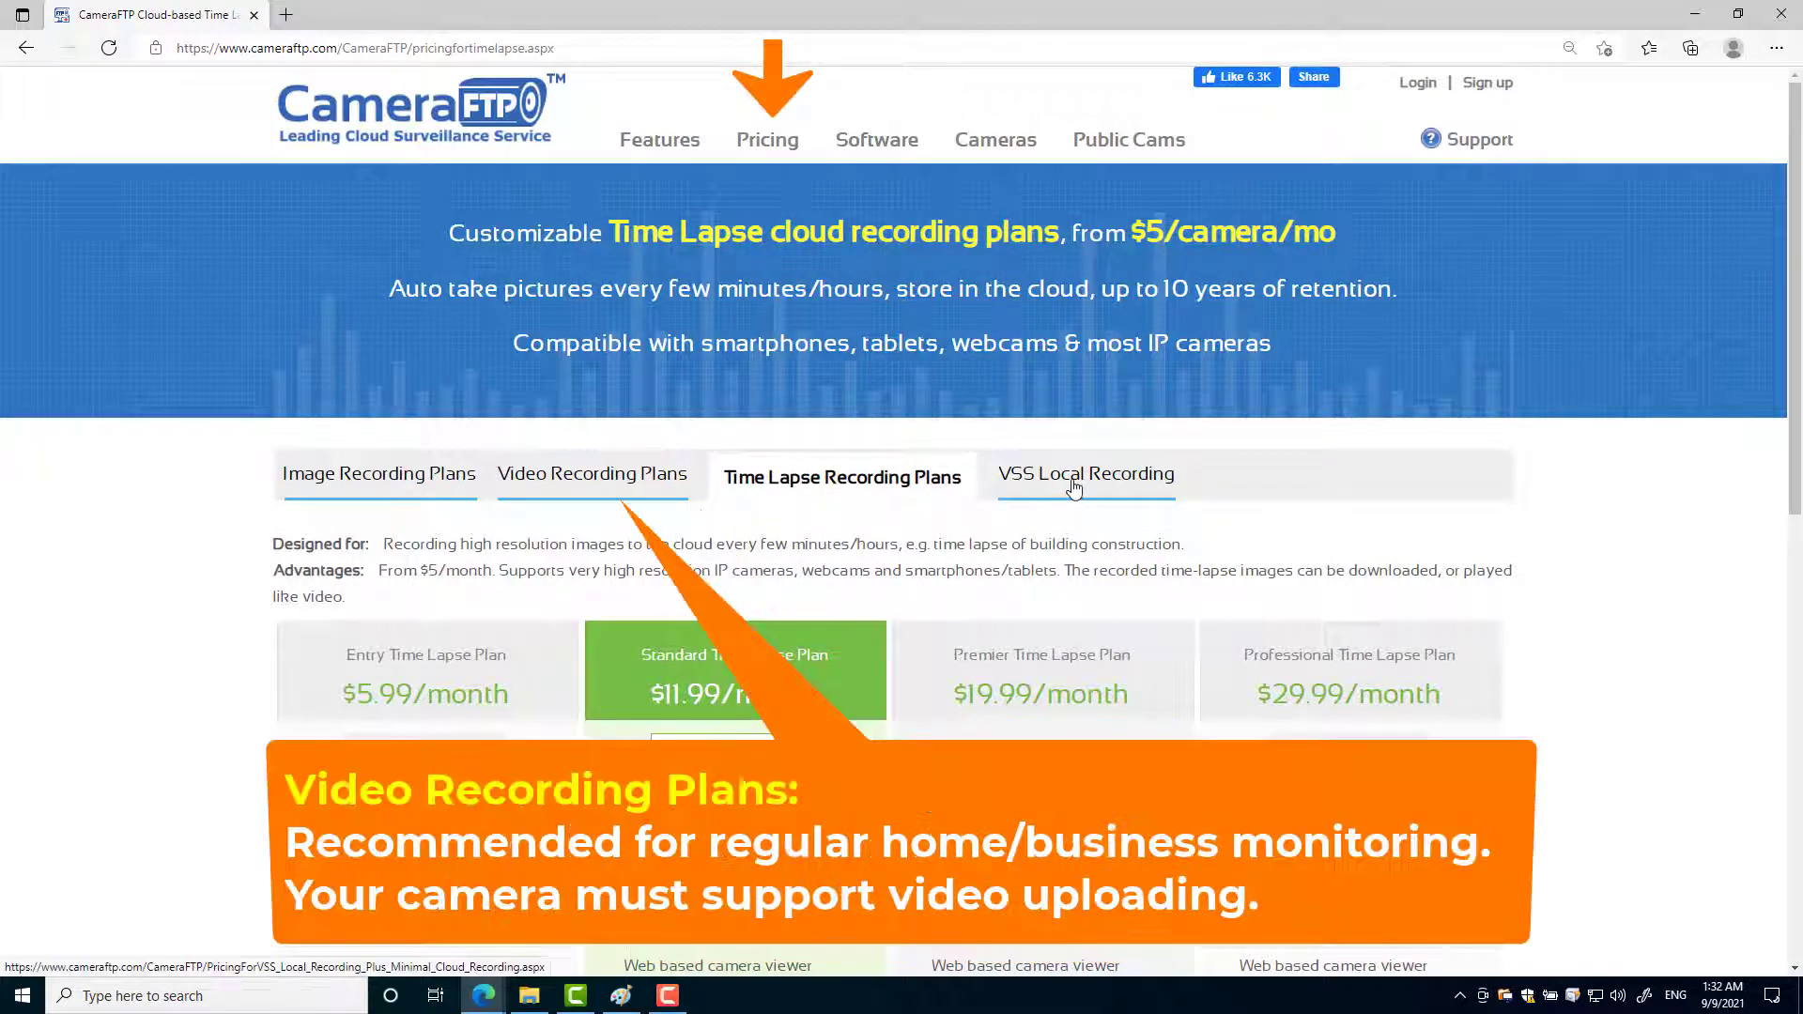
{"action": "left_click", "coordinate": [1075, 488]}
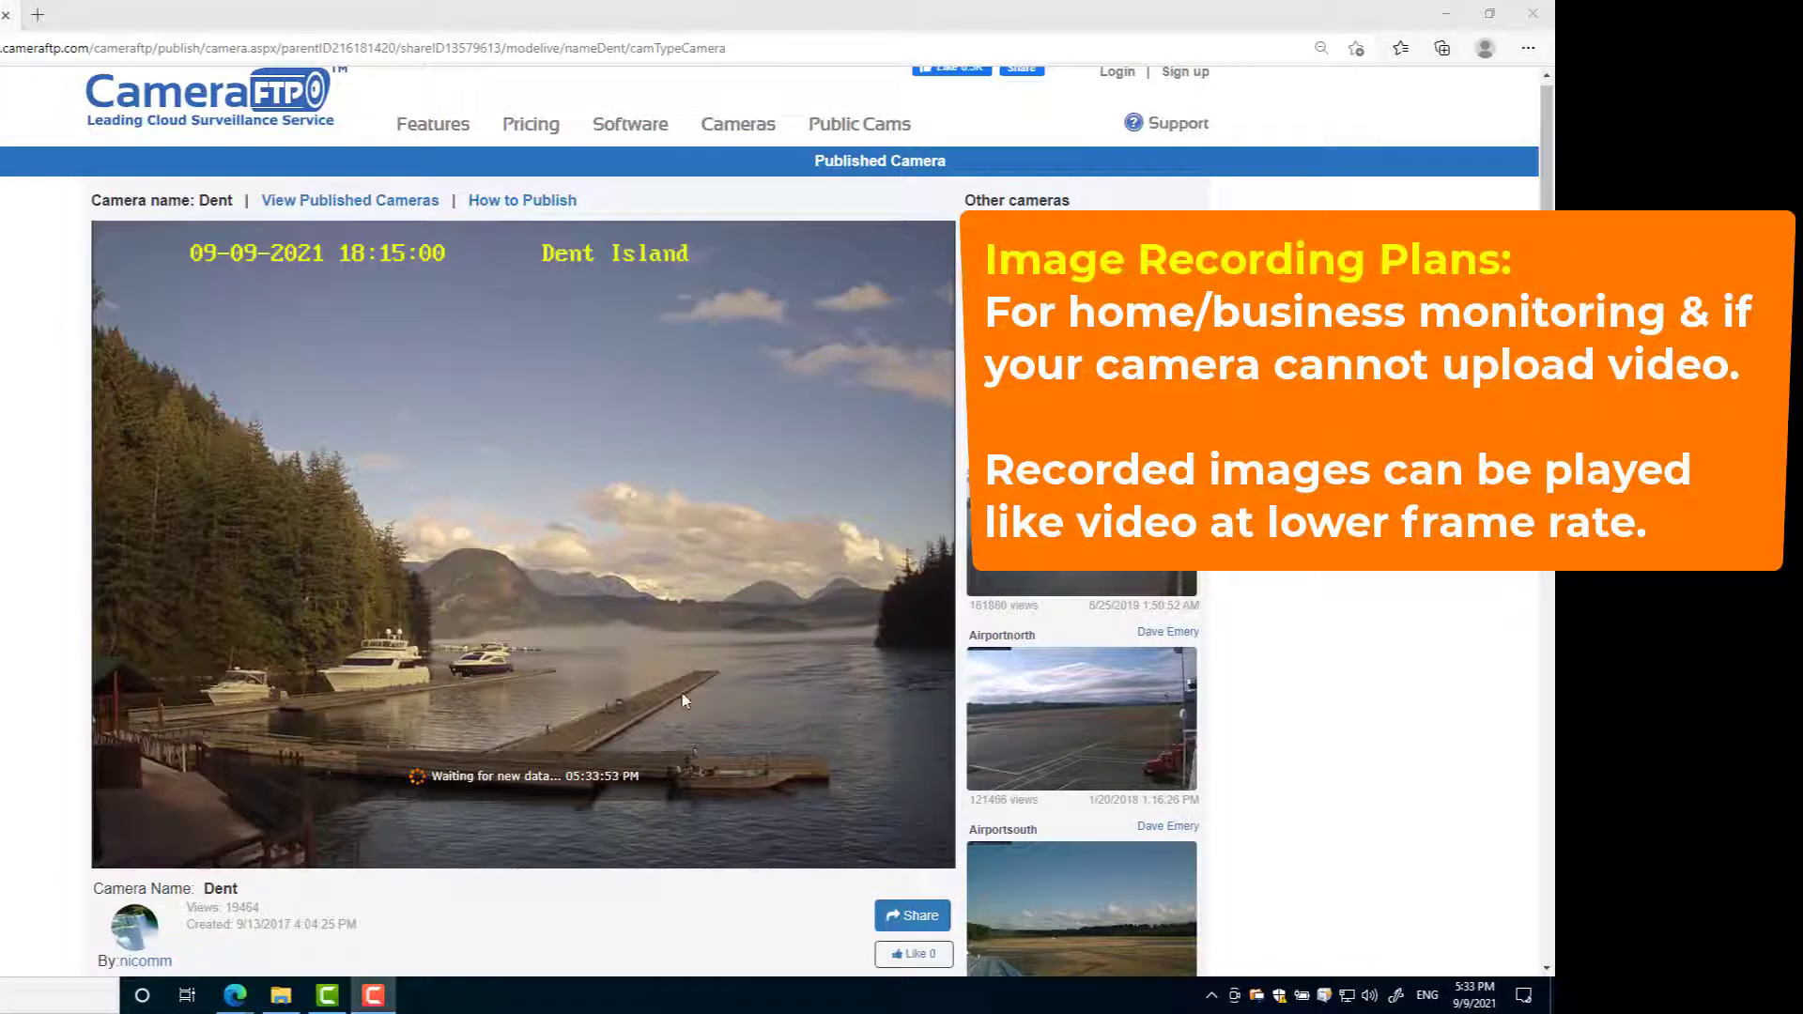
Open the hourly event calendar and play back the 03:00 PM recording from 9/9/2021.
{"action": "left_click", "coordinate": [438, 846]}
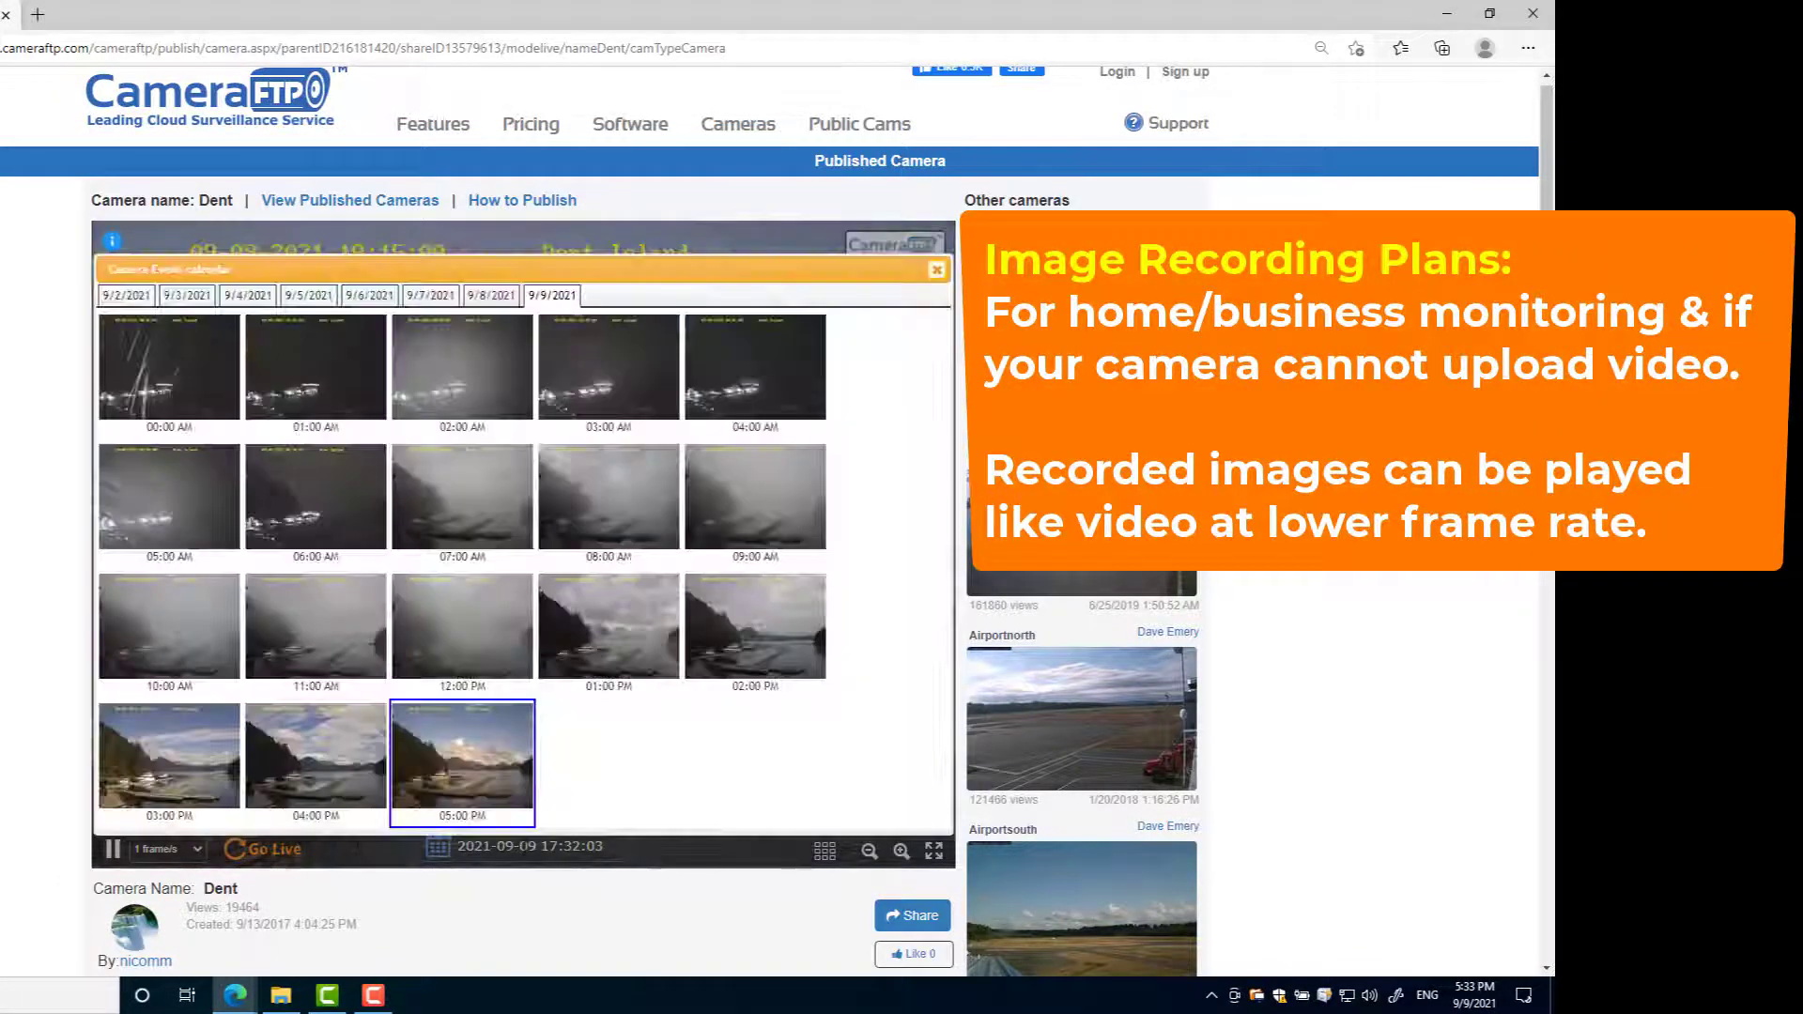
{"action": "left_click", "coordinate": [233, 758]}
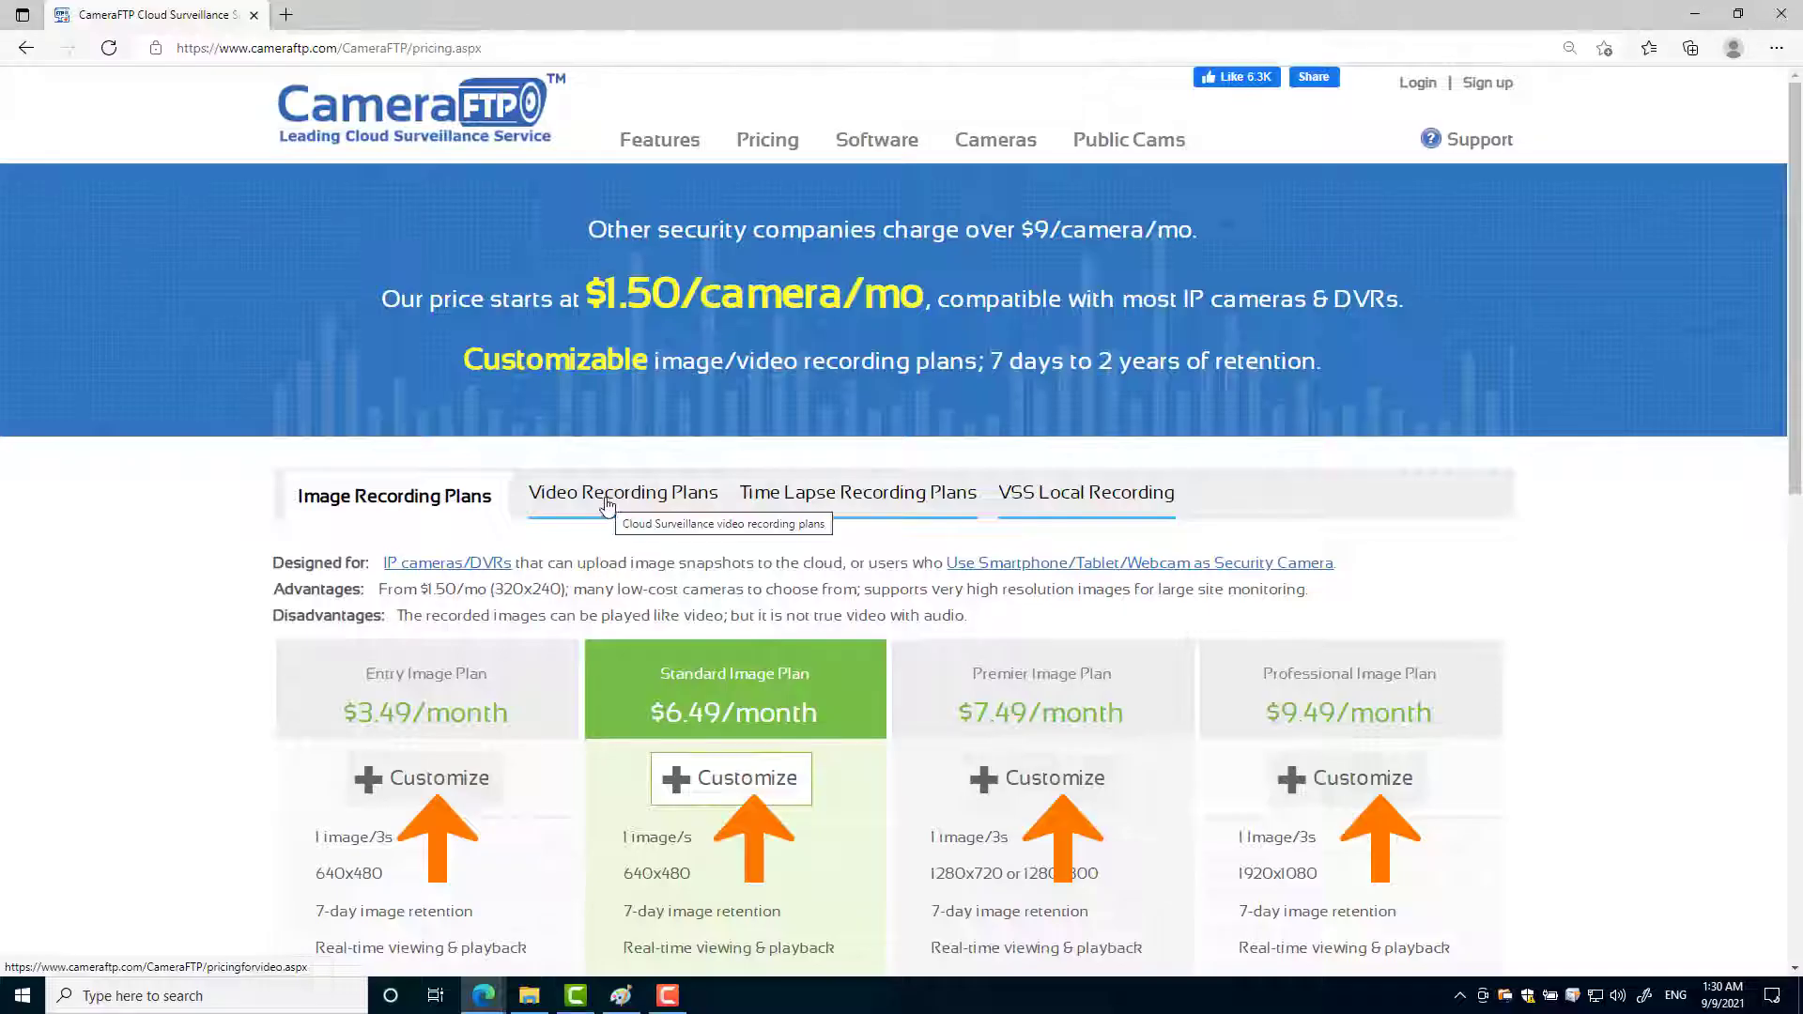
Customize the Standard Video Plan for 1280x720 resolution and 4 cameras ($35.24/month).
{"action": "left_click", "coordinate": [607, 497]}
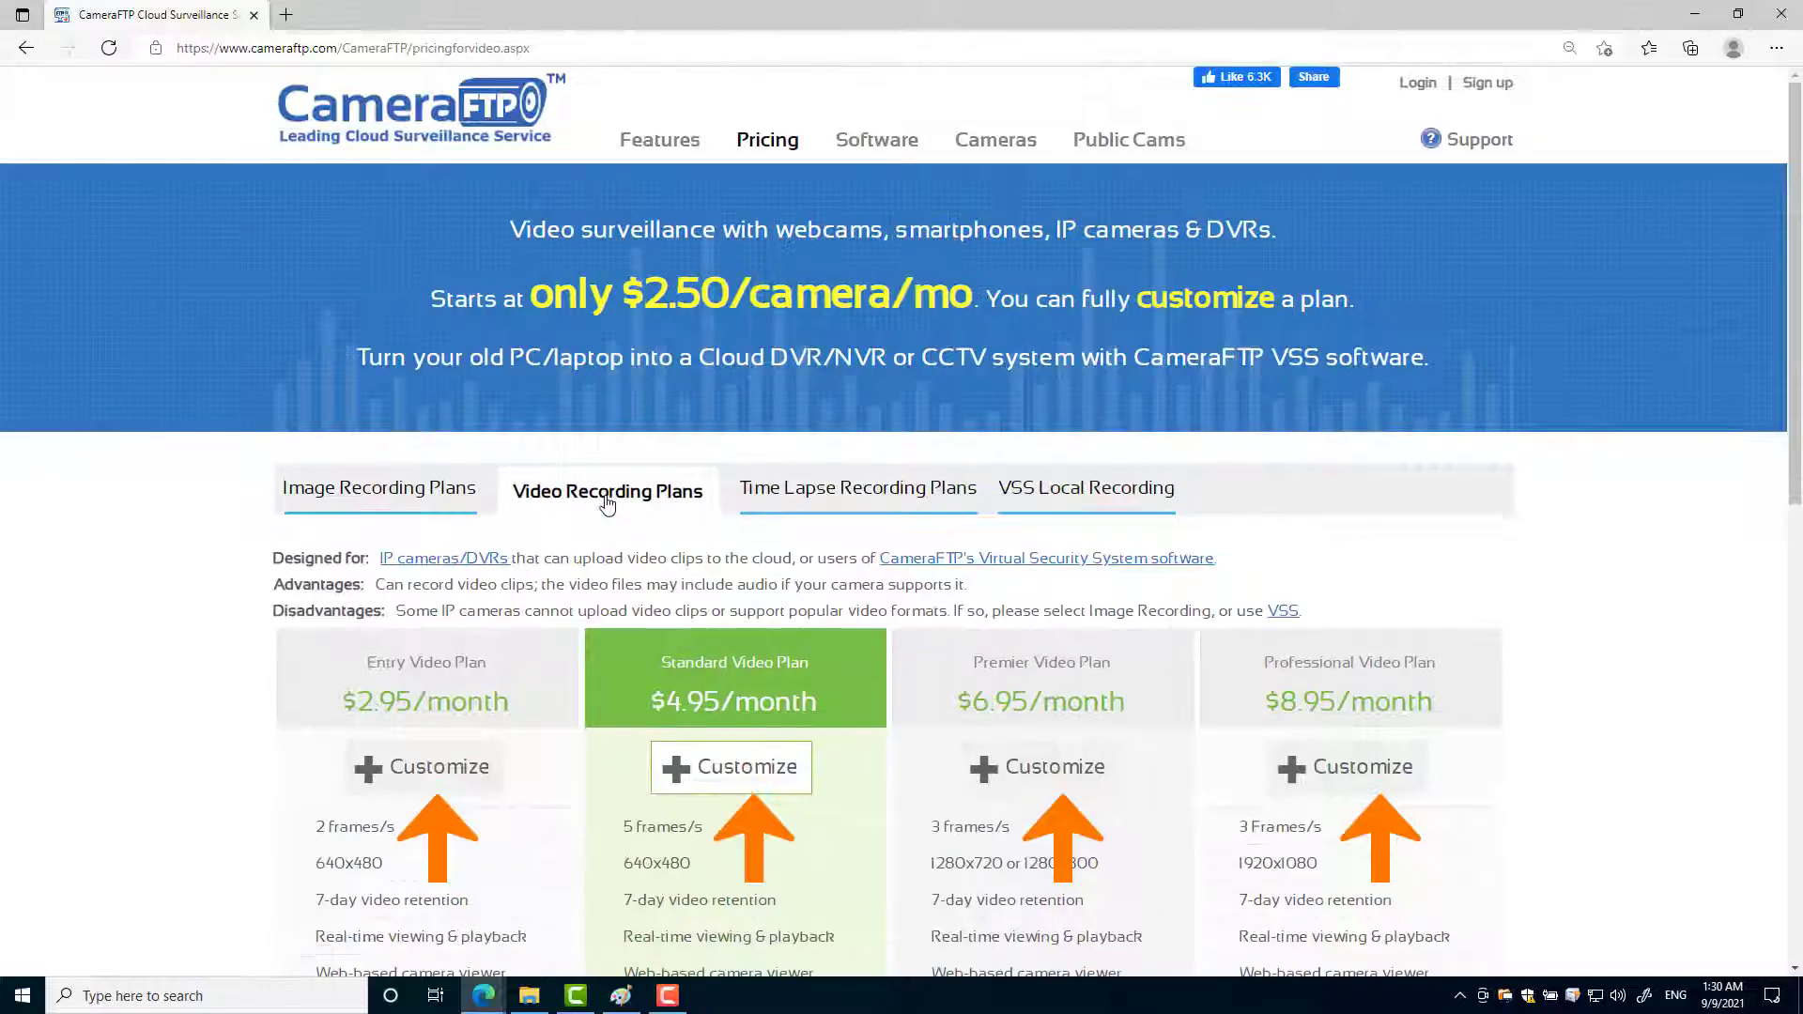
{"action": "left_click", "coordinate": [736, 766]}
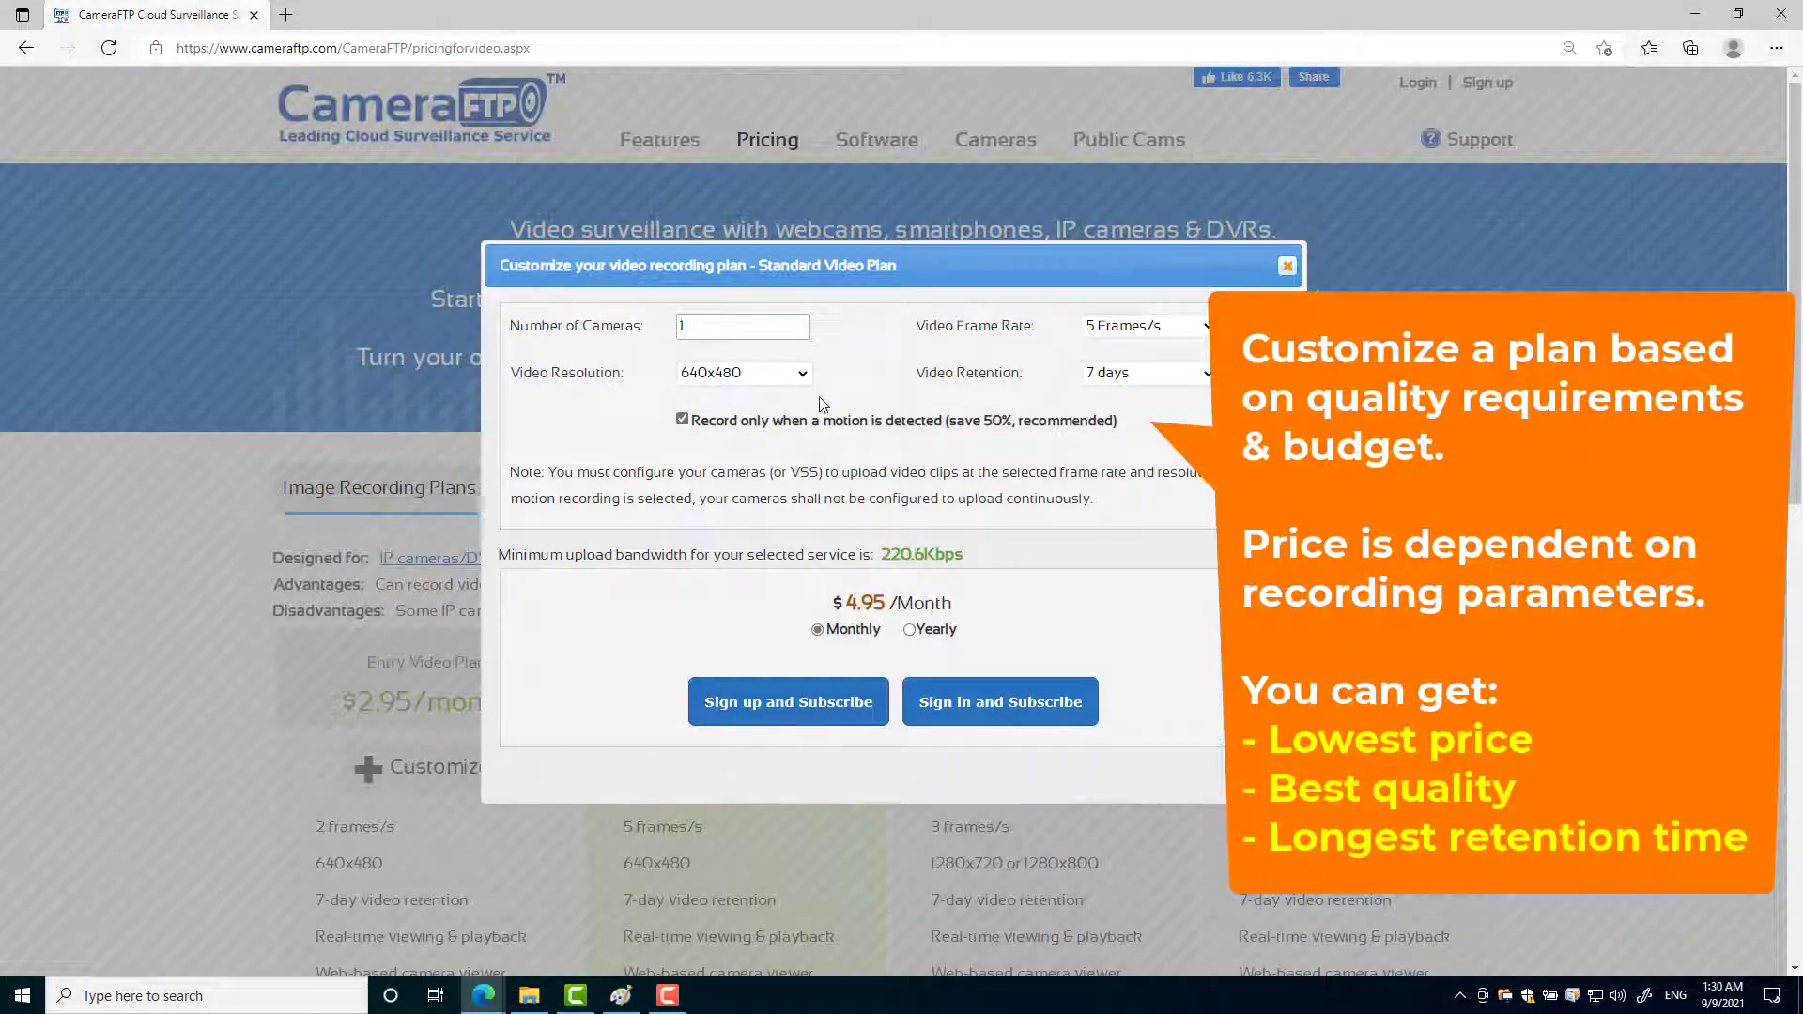
{"action": "left_click", "coordinate": [751, 373]}
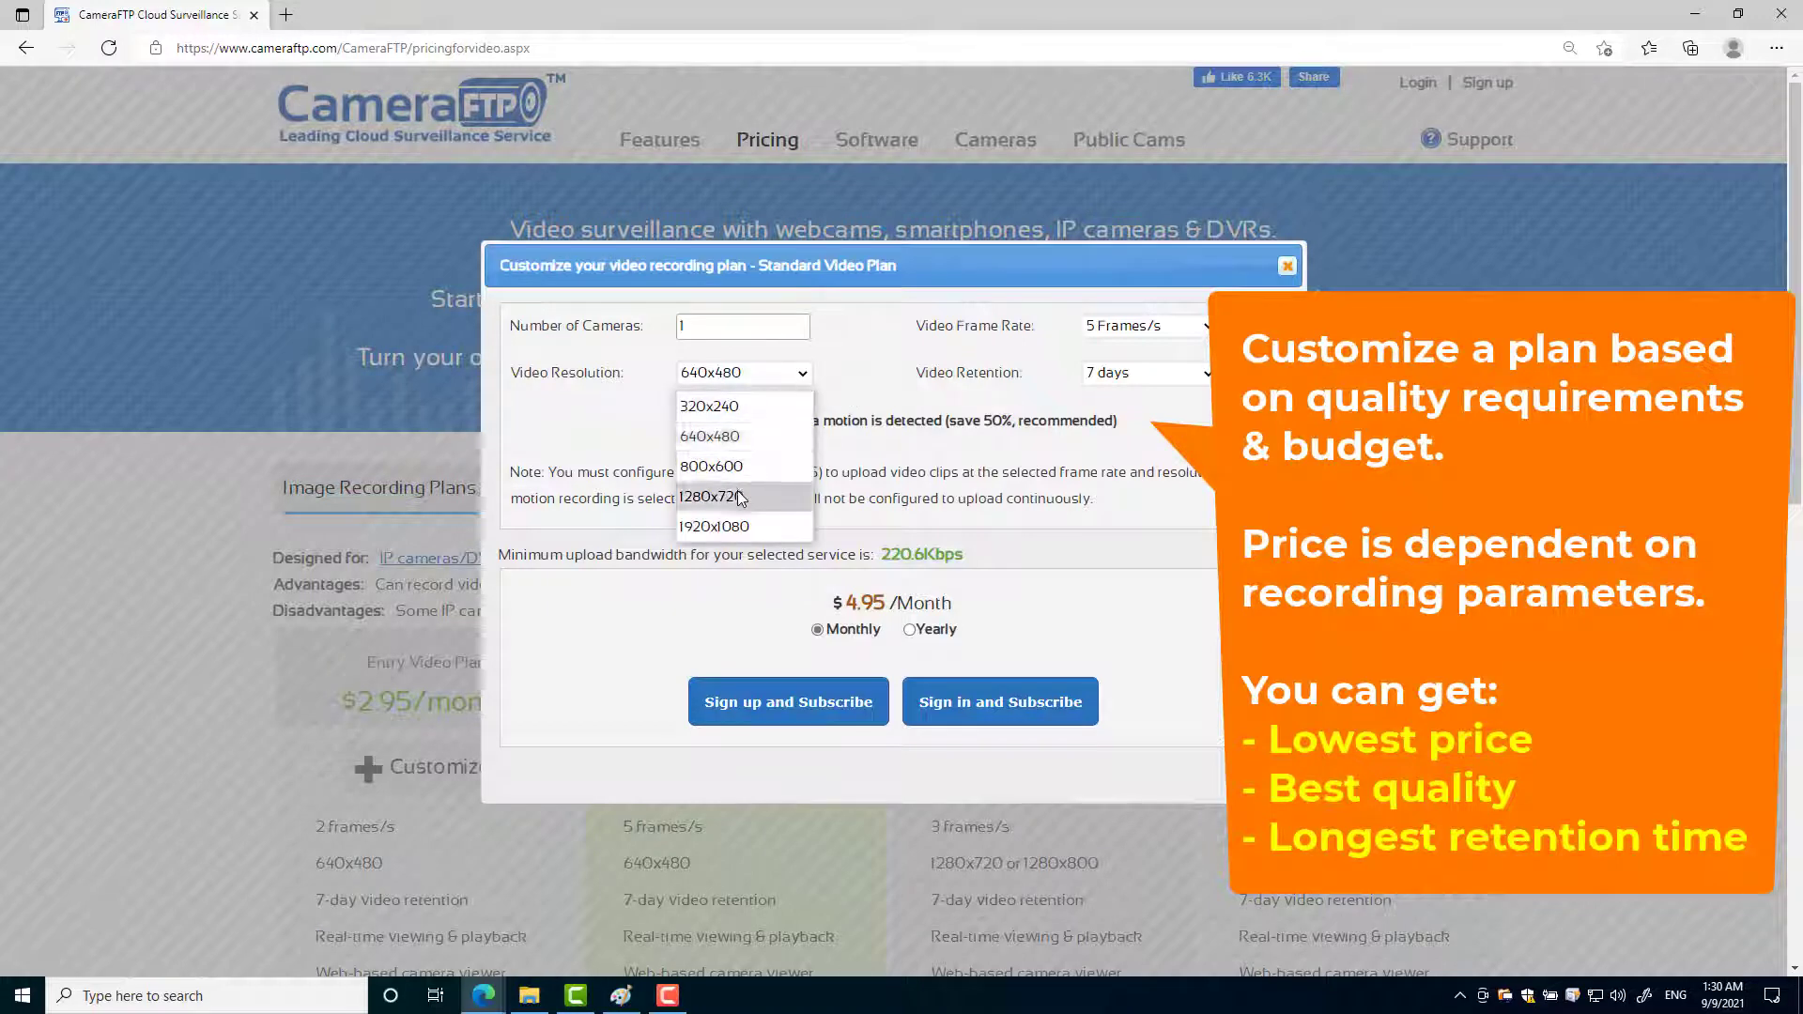
{"action": "left_click", "coordinate": [742, 496]}
{"action": "left_click_drag", "start_coordinate": [761, 326], "coordinate": [639, 342]}
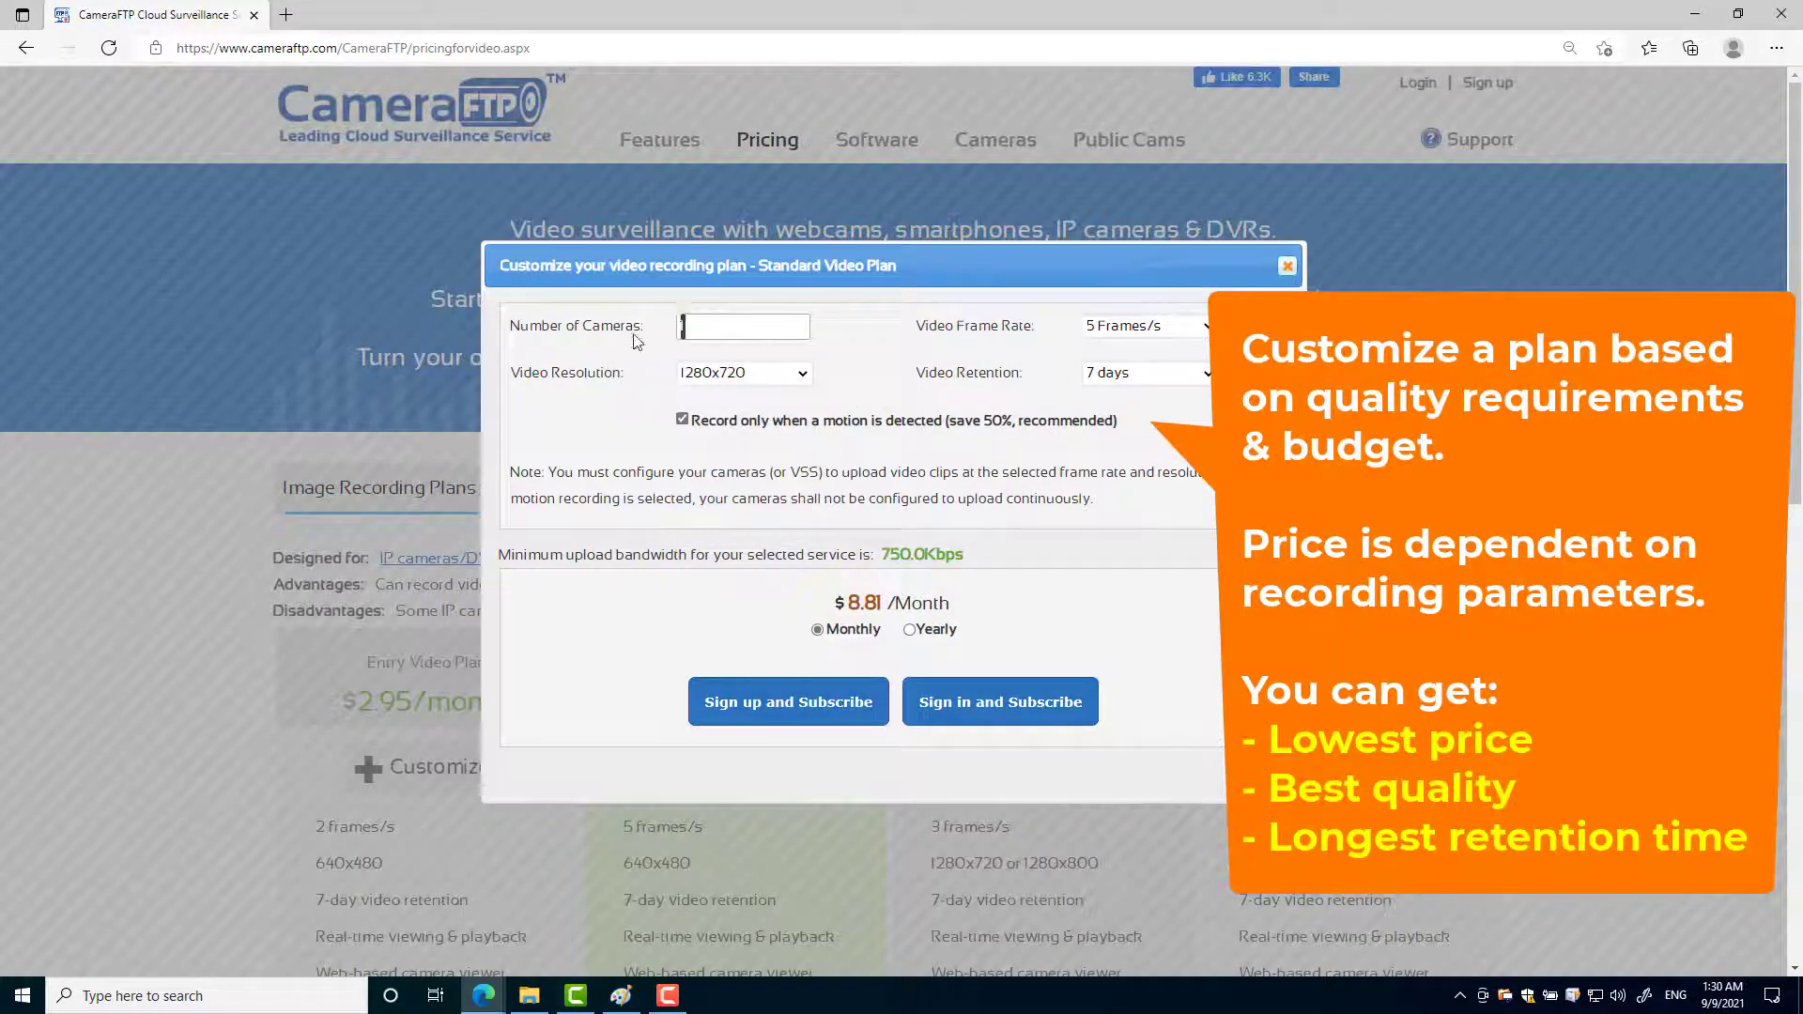
{"action": "type", "text": "4"}
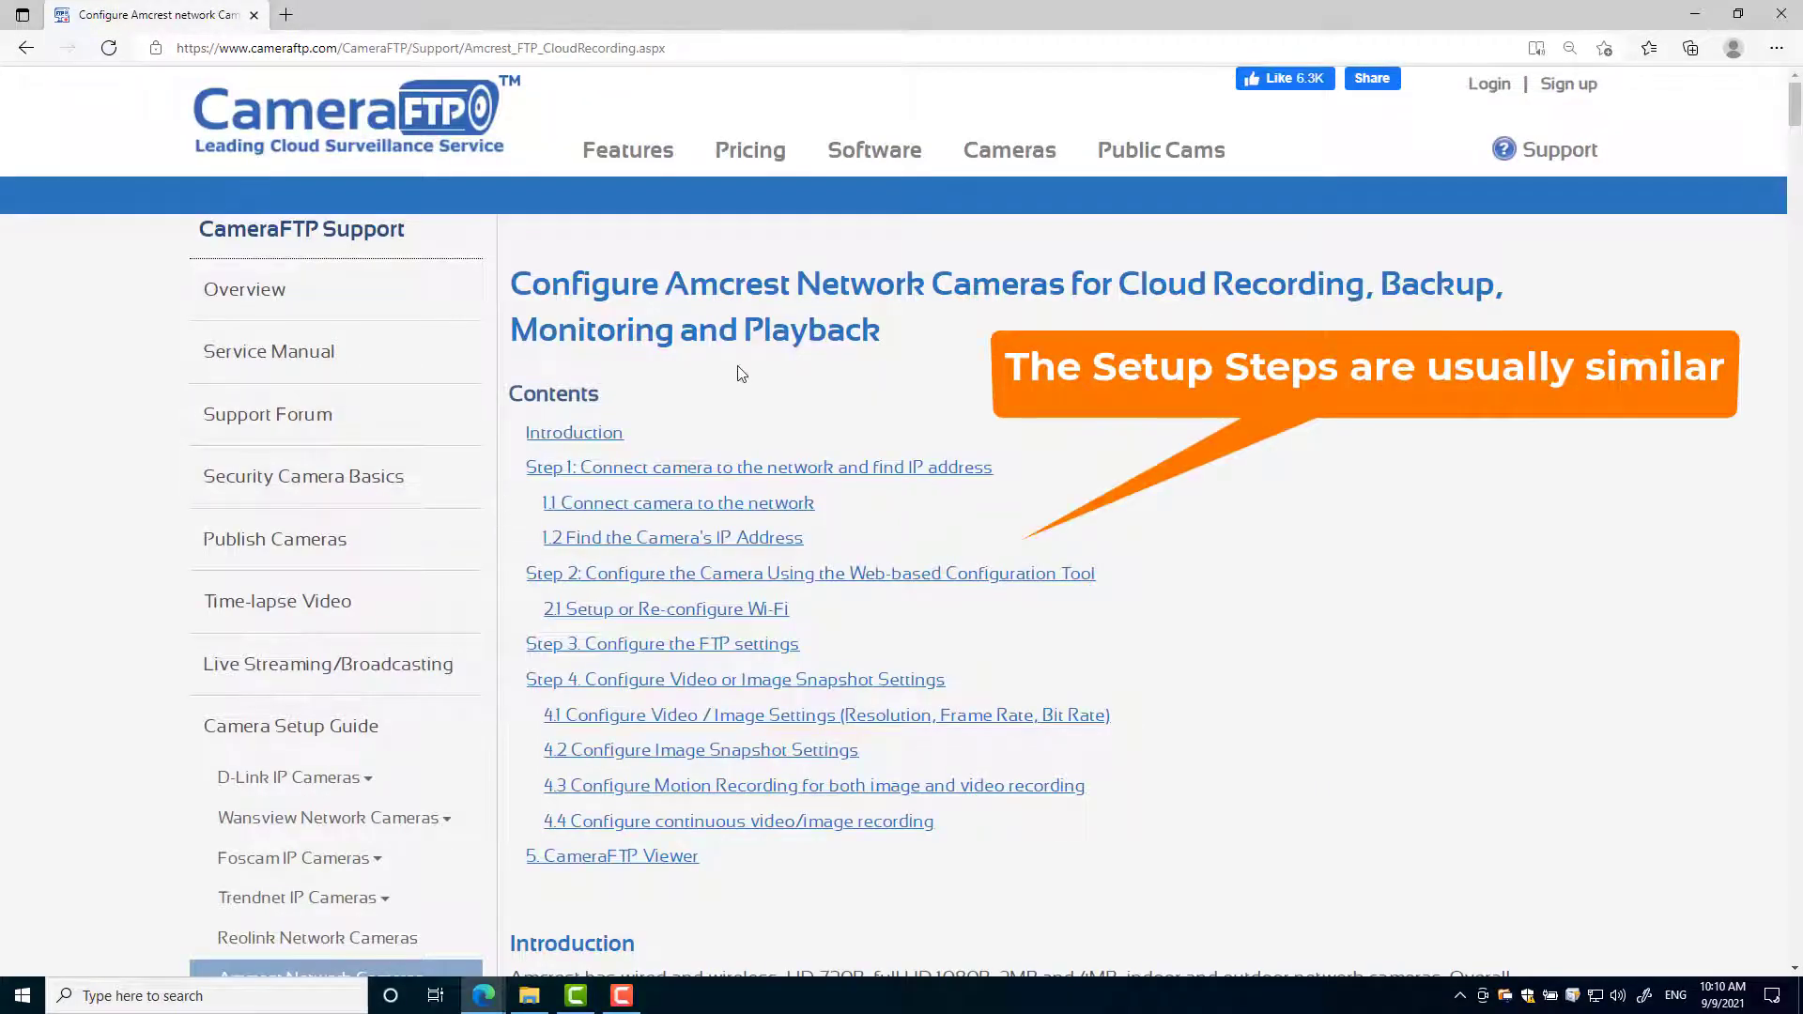
Scroll the Amcrest setup guide through the plan and FTP settings steps.
{"action": "scroll", "coordinate": [742, 374], "scroll_direction": "down", "scroll_amount": 4}
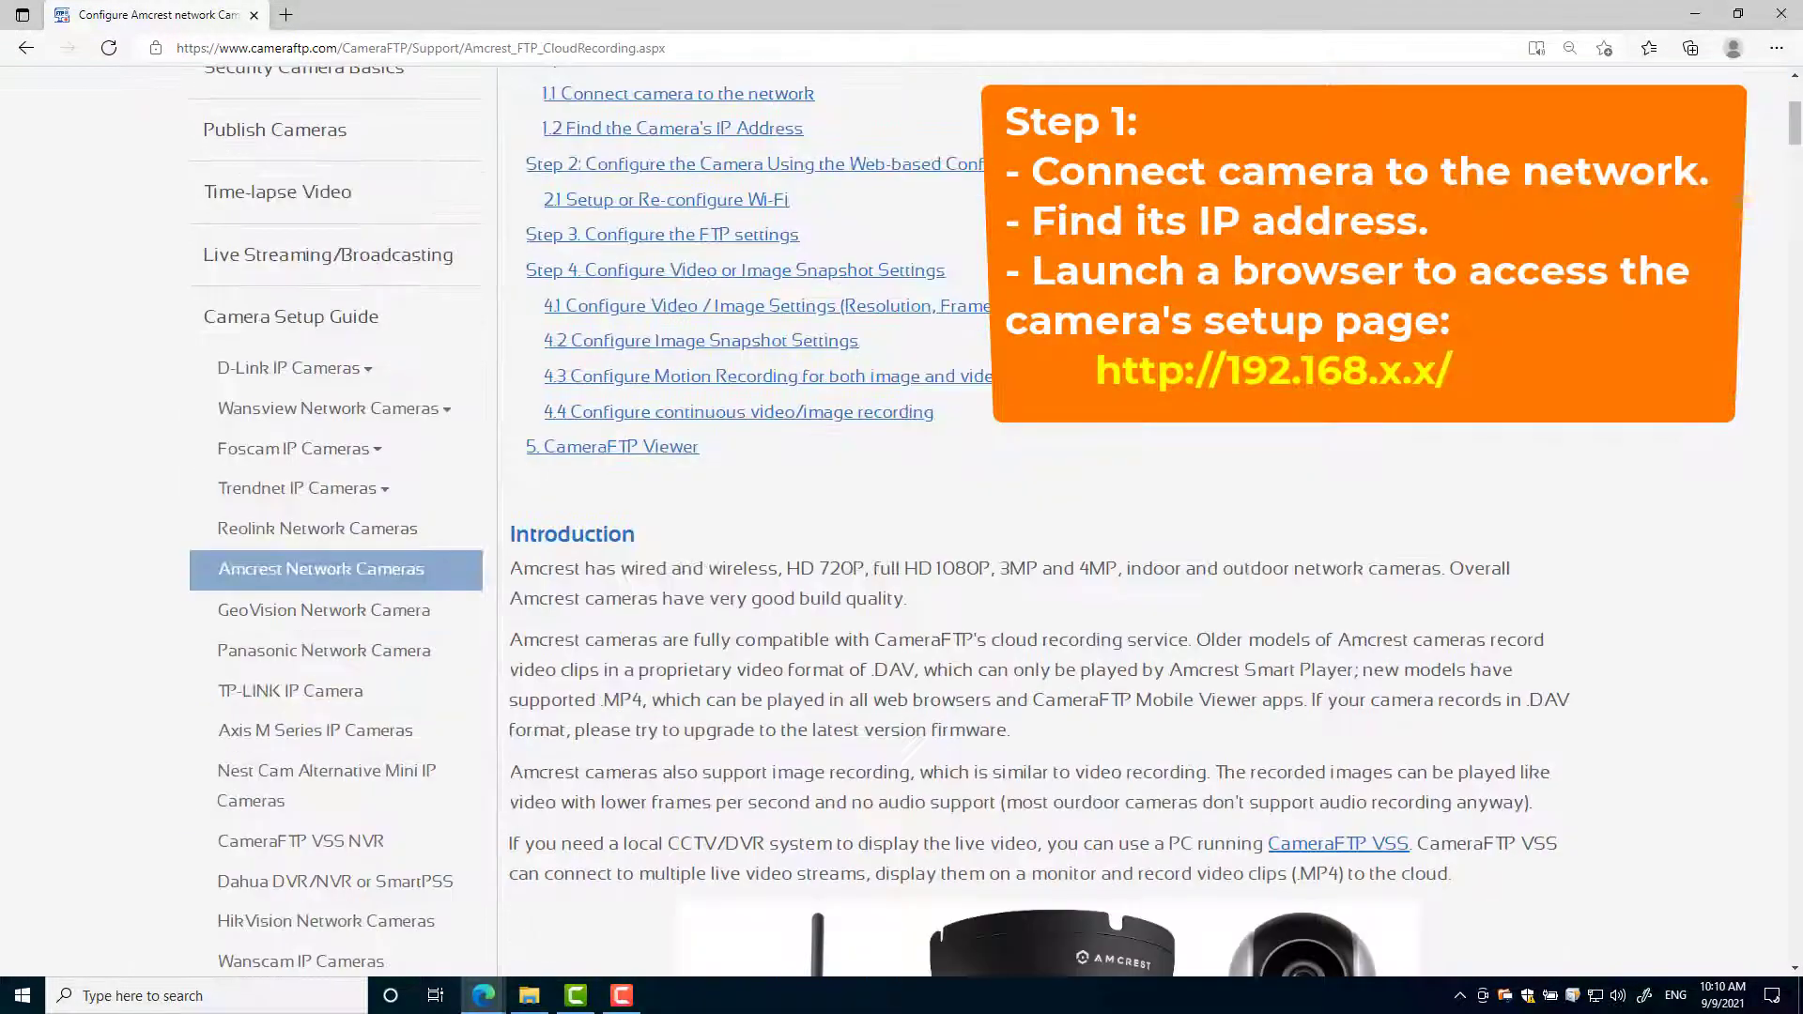
{"action": "scroll", "coordinate": [1042, 525], "scroll_direction": "down", "scroll_amount": 18}
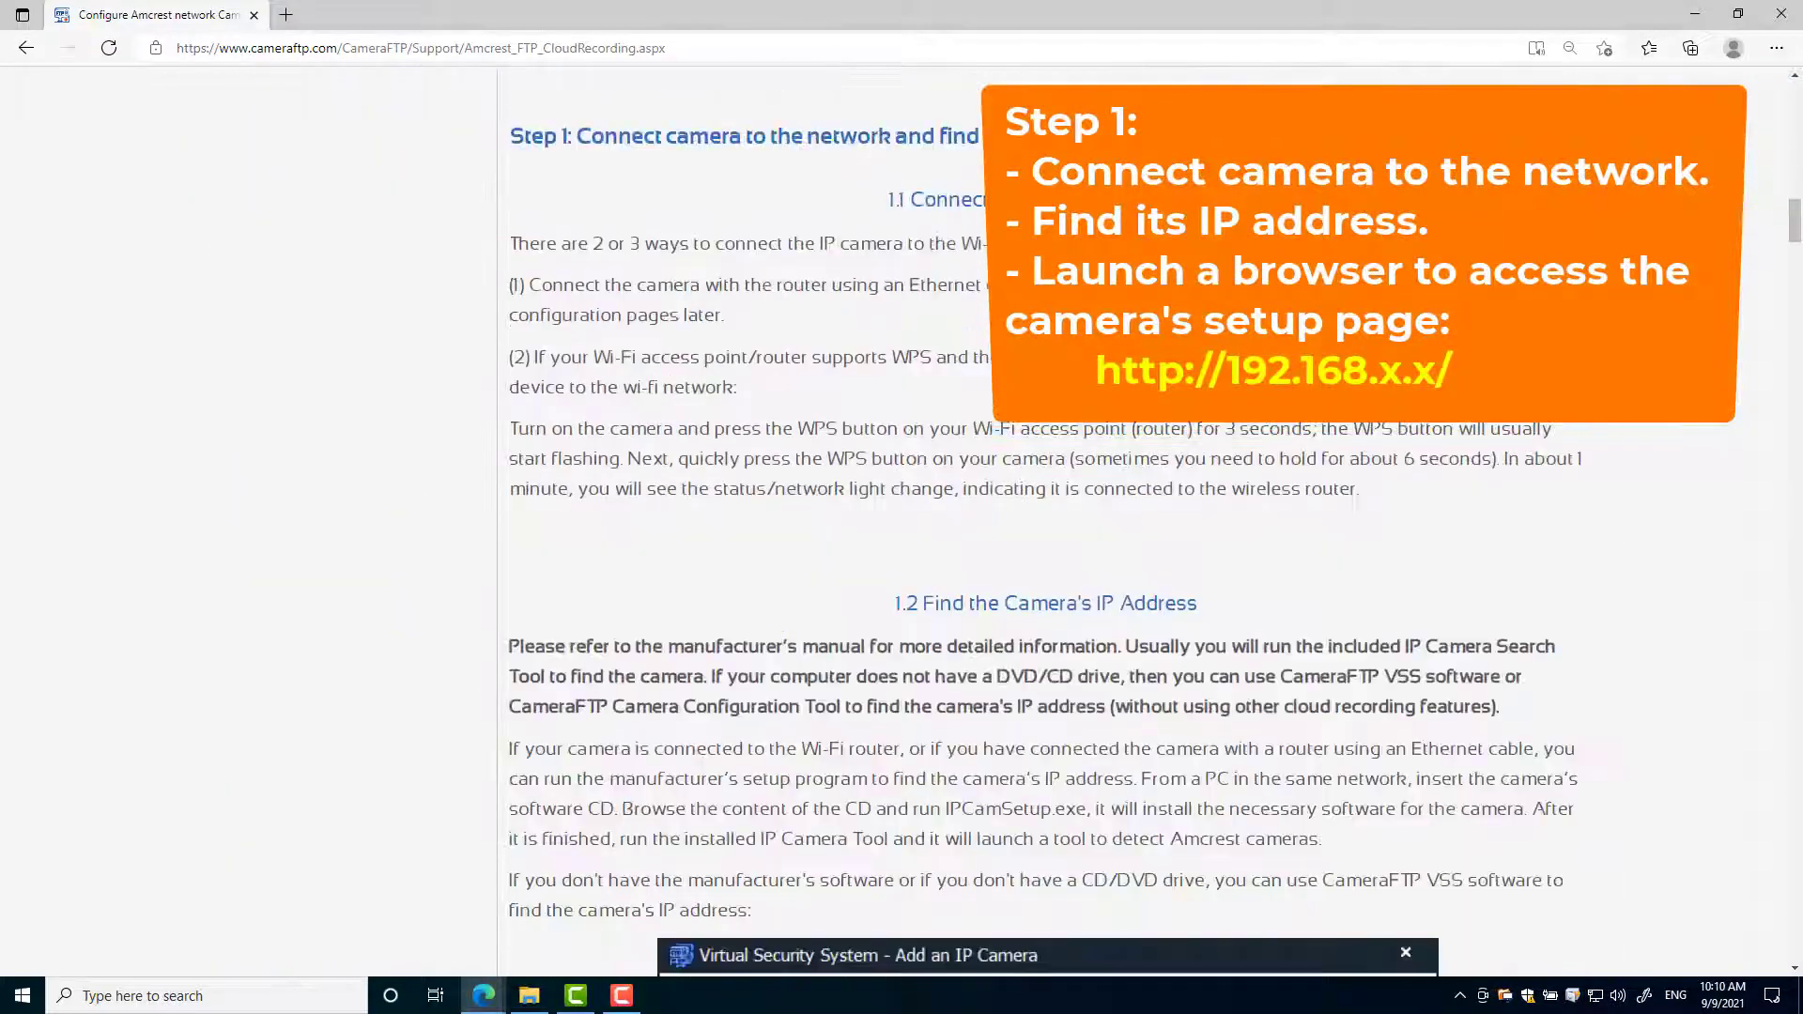
{"action": "scroll", "coordinate": [1042, 526], "scroll_direction": "down", "scroll_amount": 5}
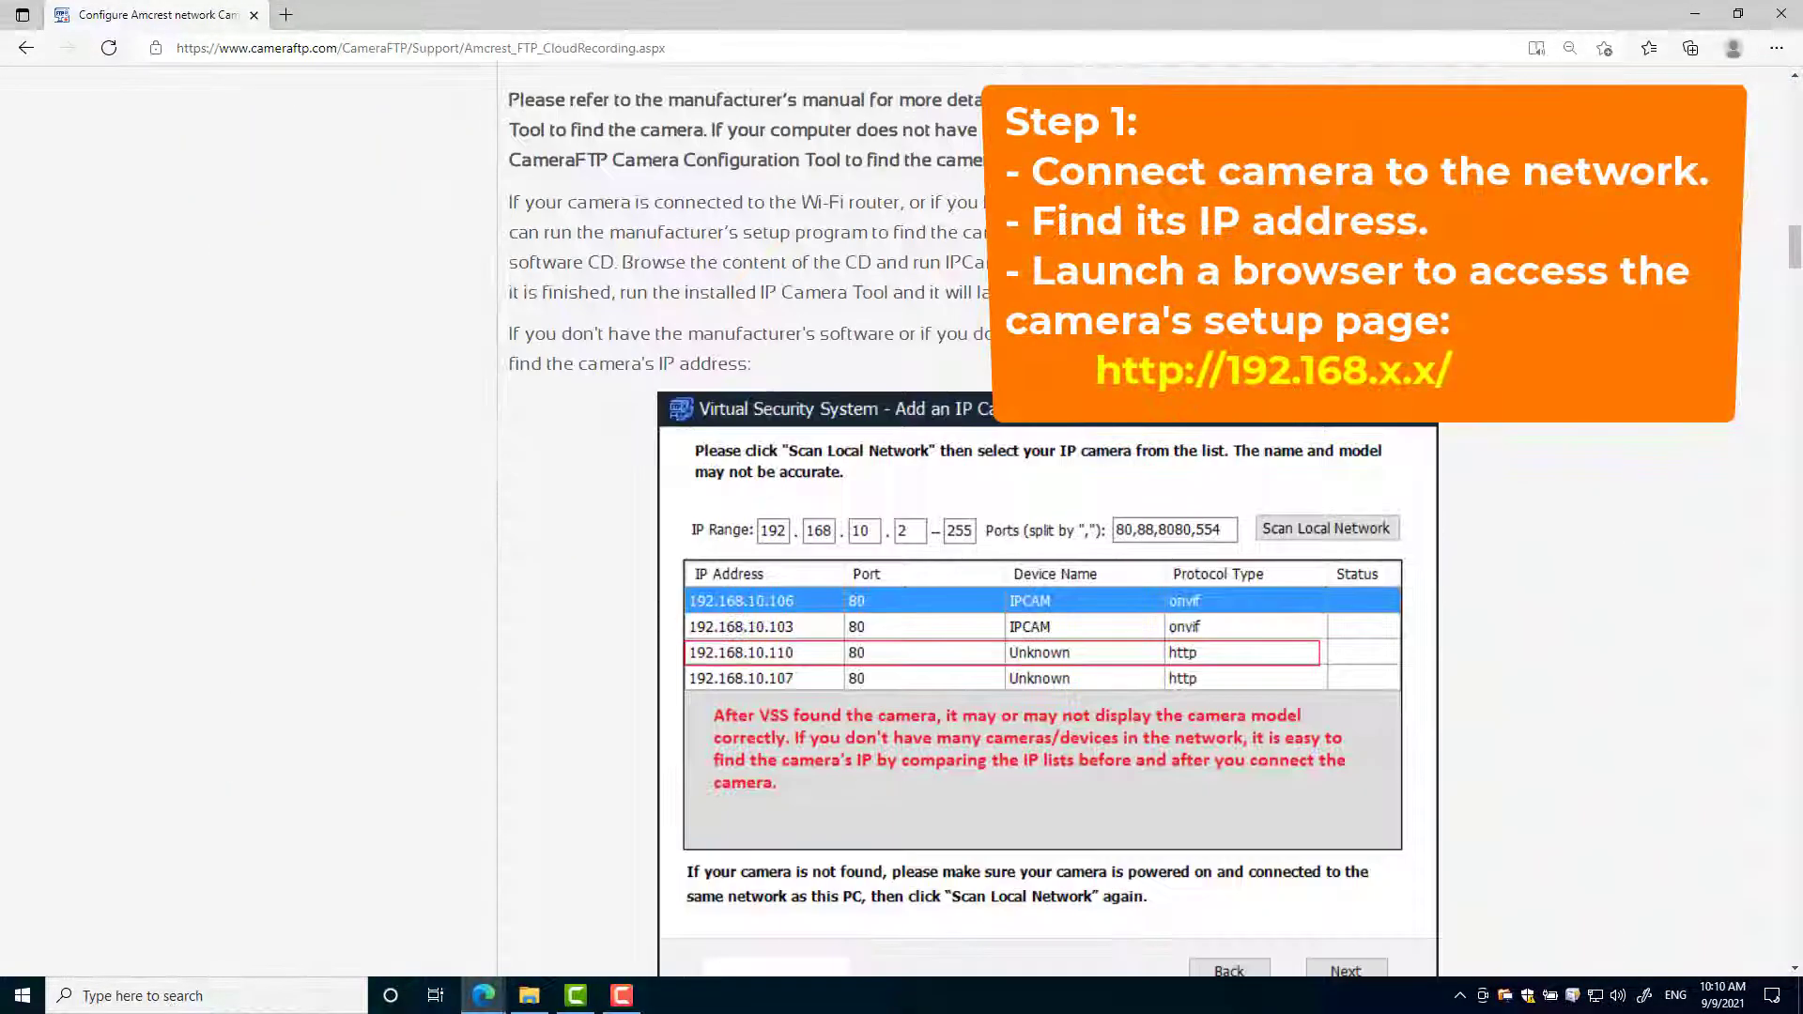
{"action": "scroll", "coordinate": [1103, 311], "scroll_direction": "down", "scroll_amount": 8}
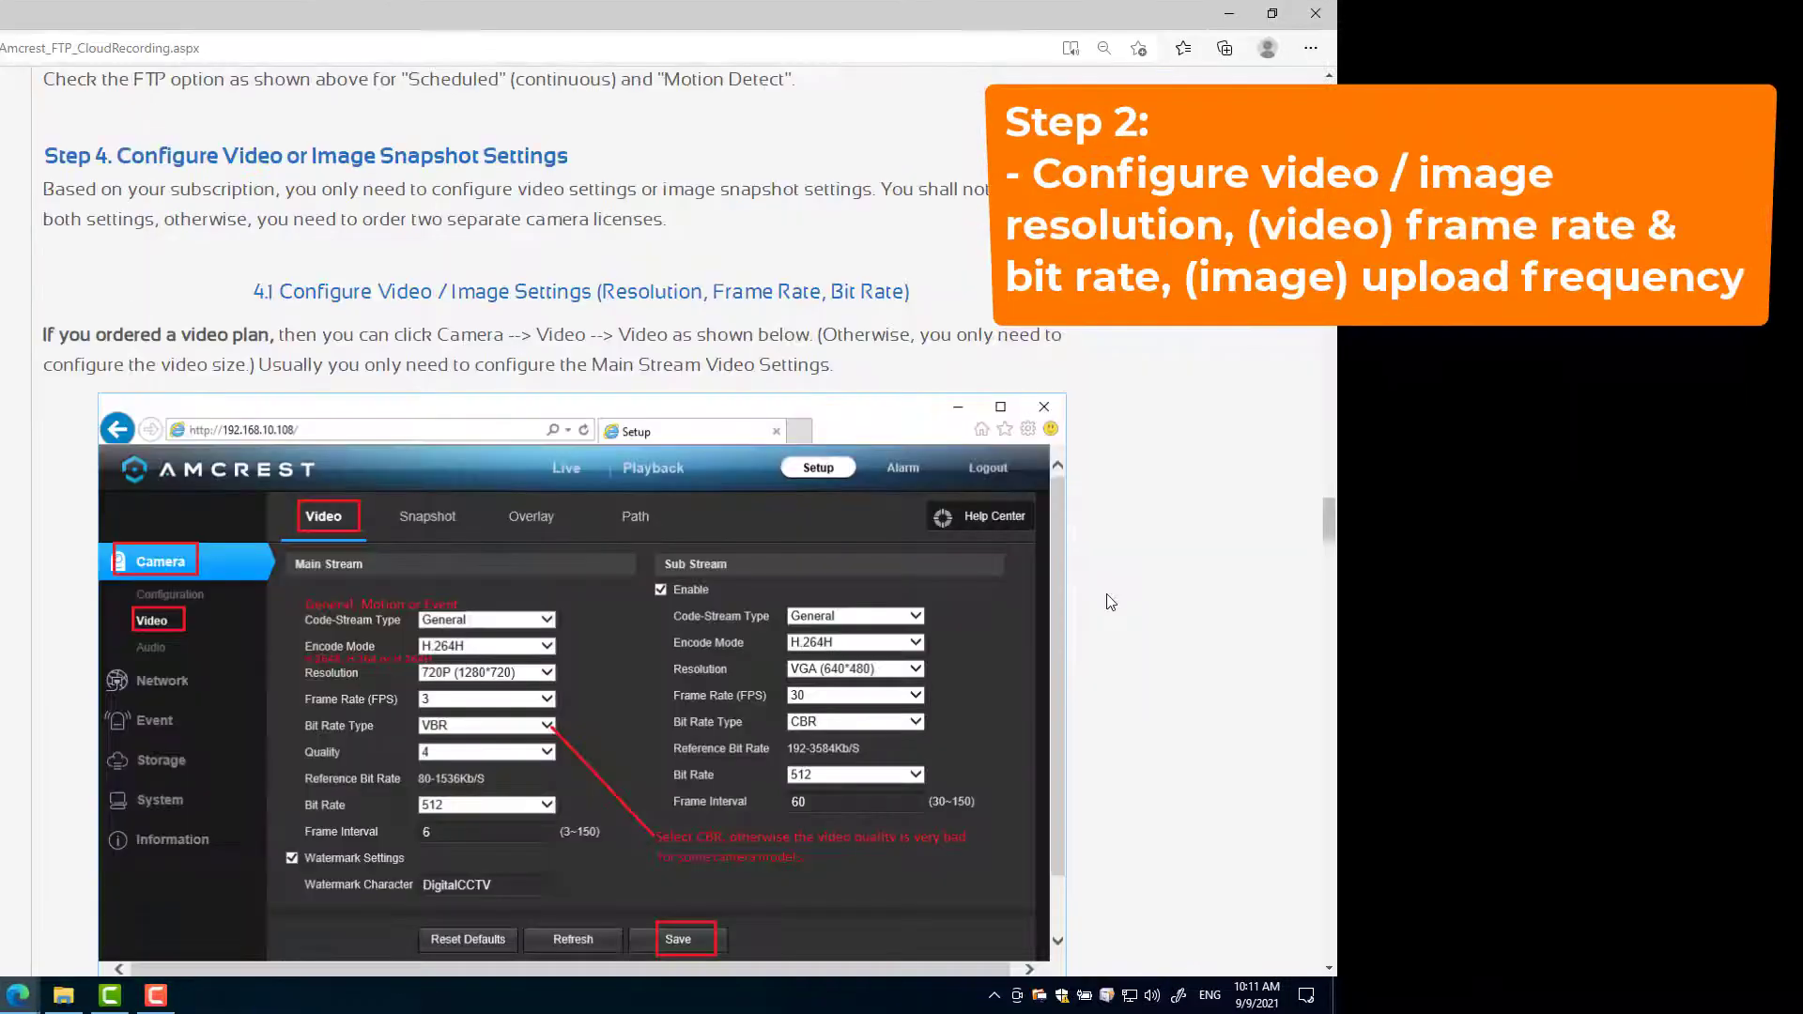
{"action": "scroll", "coordinate": [1111, 602], "scroll_direction": "down", "scroll_amount": 1}
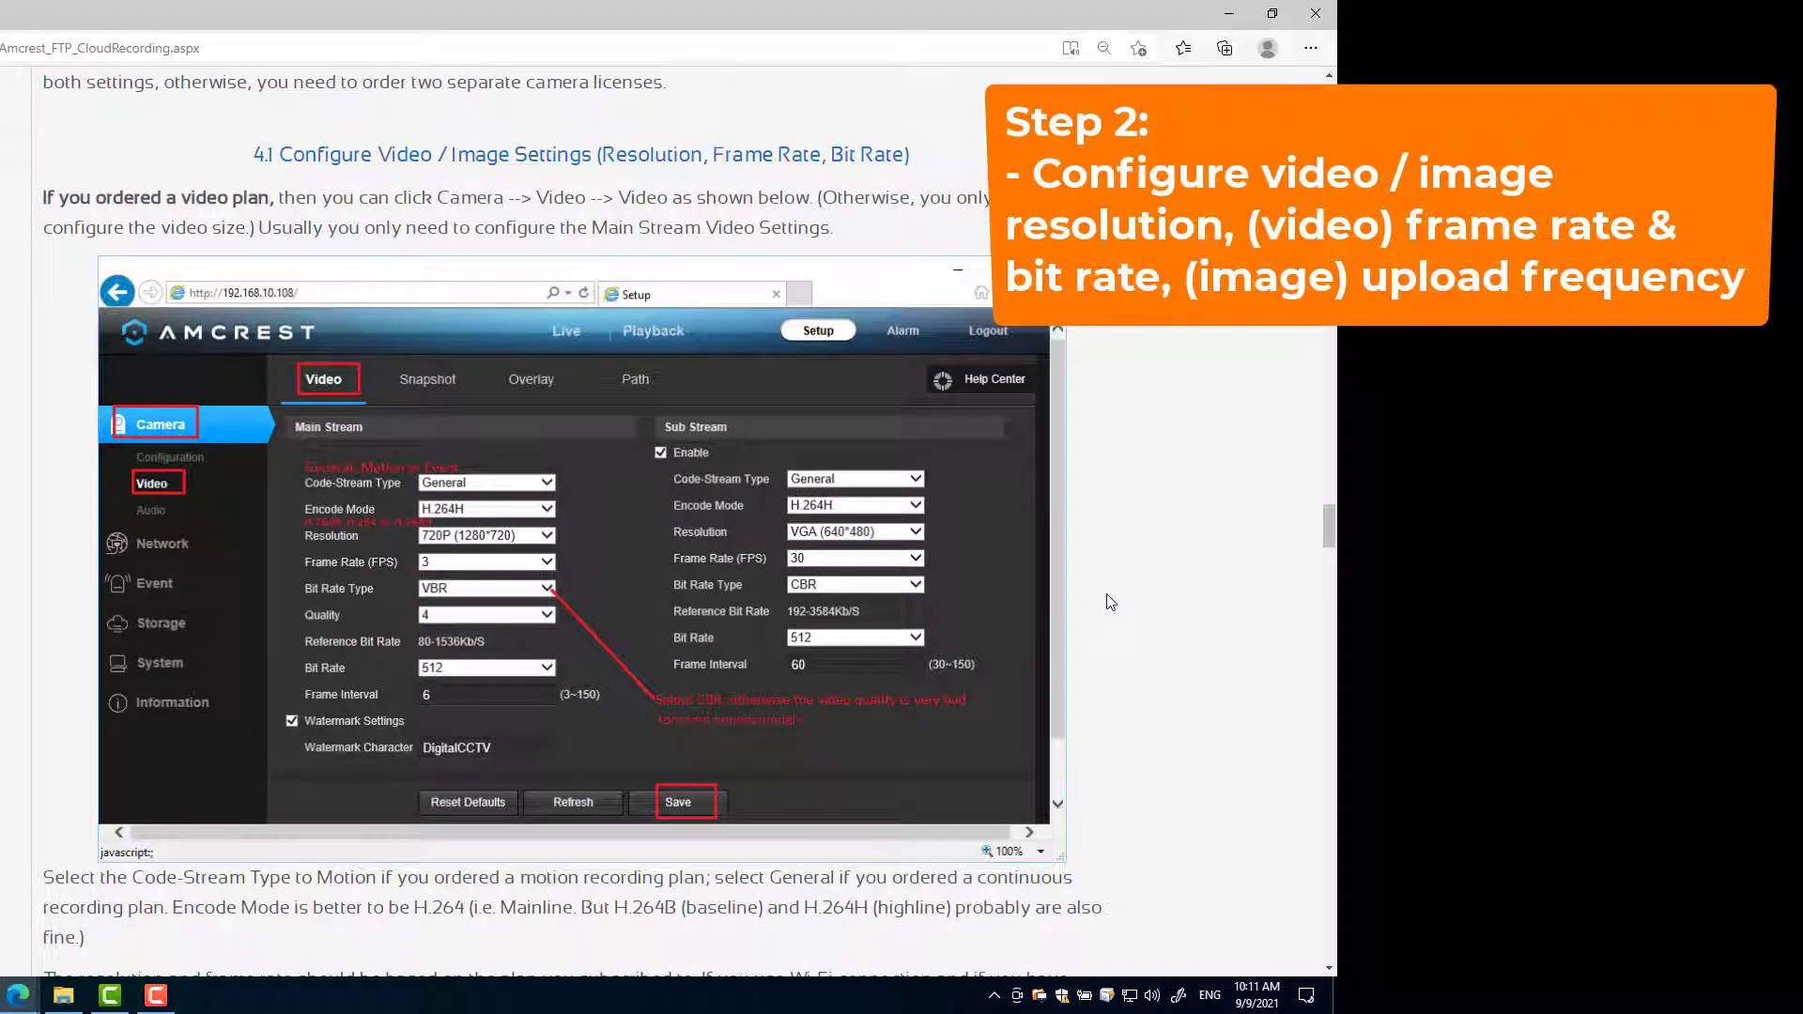
{"action": "scroll", "coordinate": [1113, 604], "scroll_direction": "down", "scroll_amount": 1}
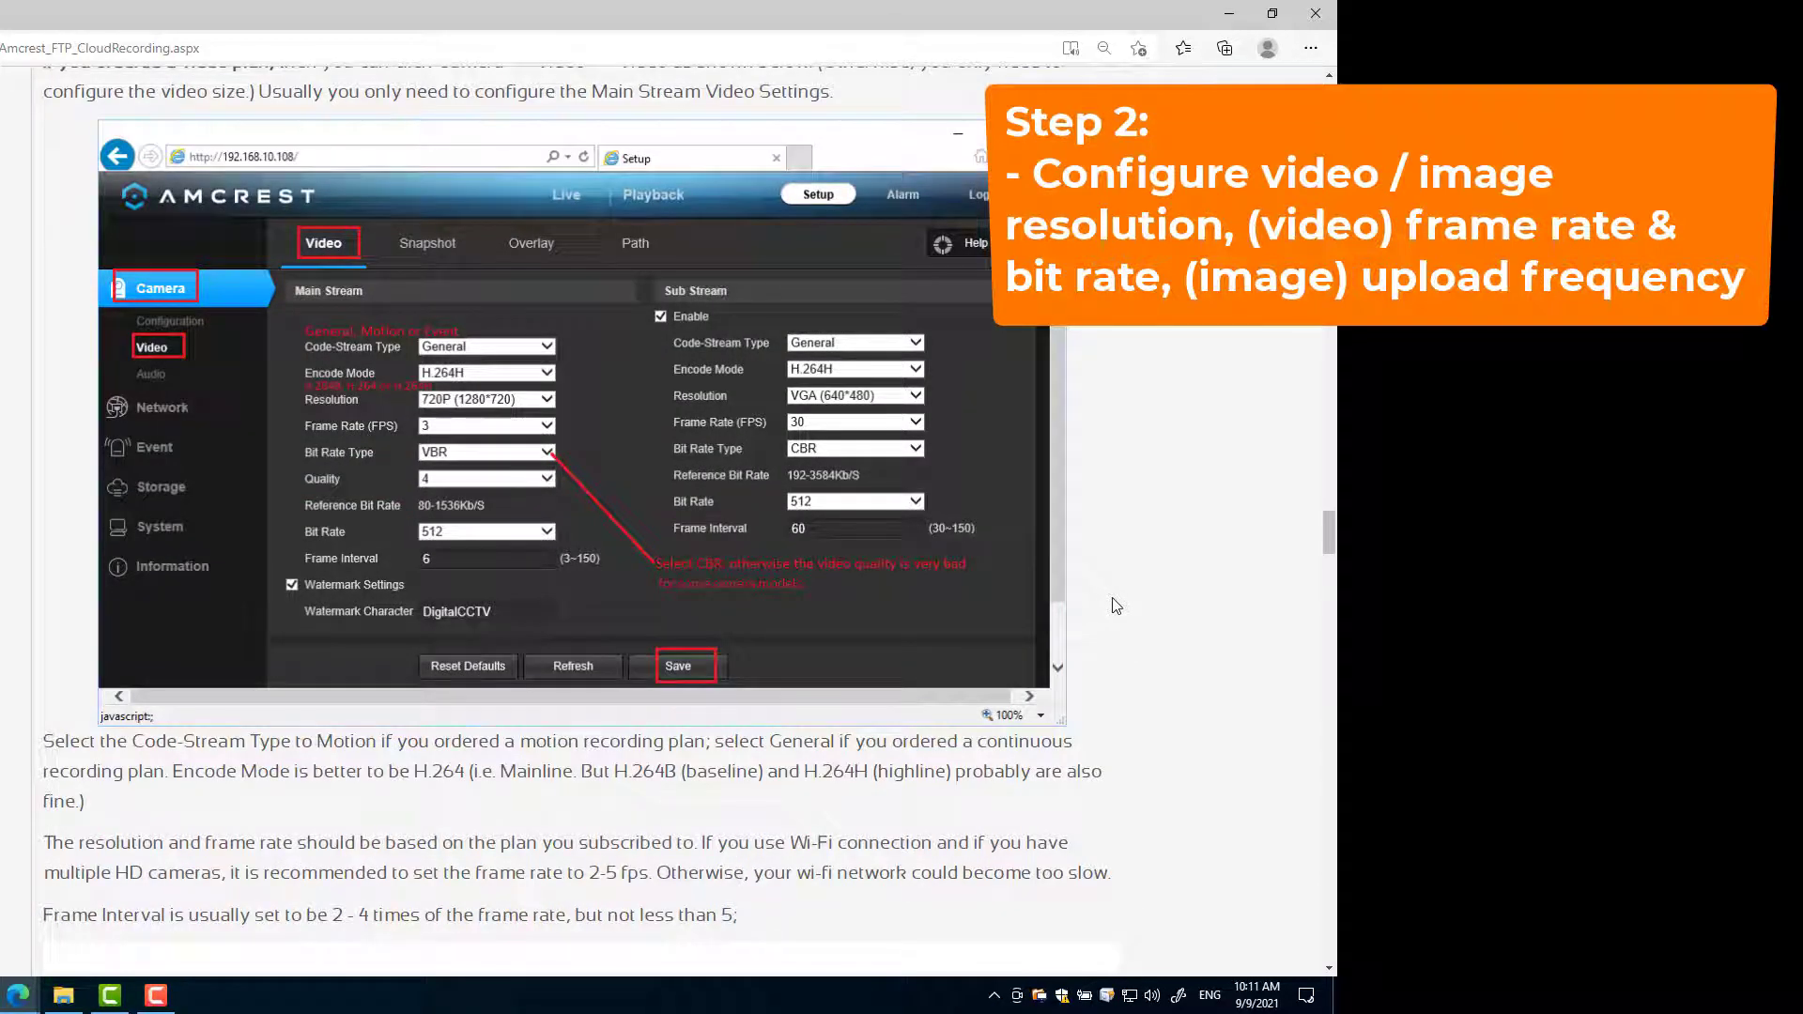
{"action": "scroll", "coordinate": [1114, 604], "scroll_direction": "down", "scroll_amount": 1}
{"action": "scroll", "coordinate": [1114, 605], "scroll_direction": "down", "scroll_amount": 1}
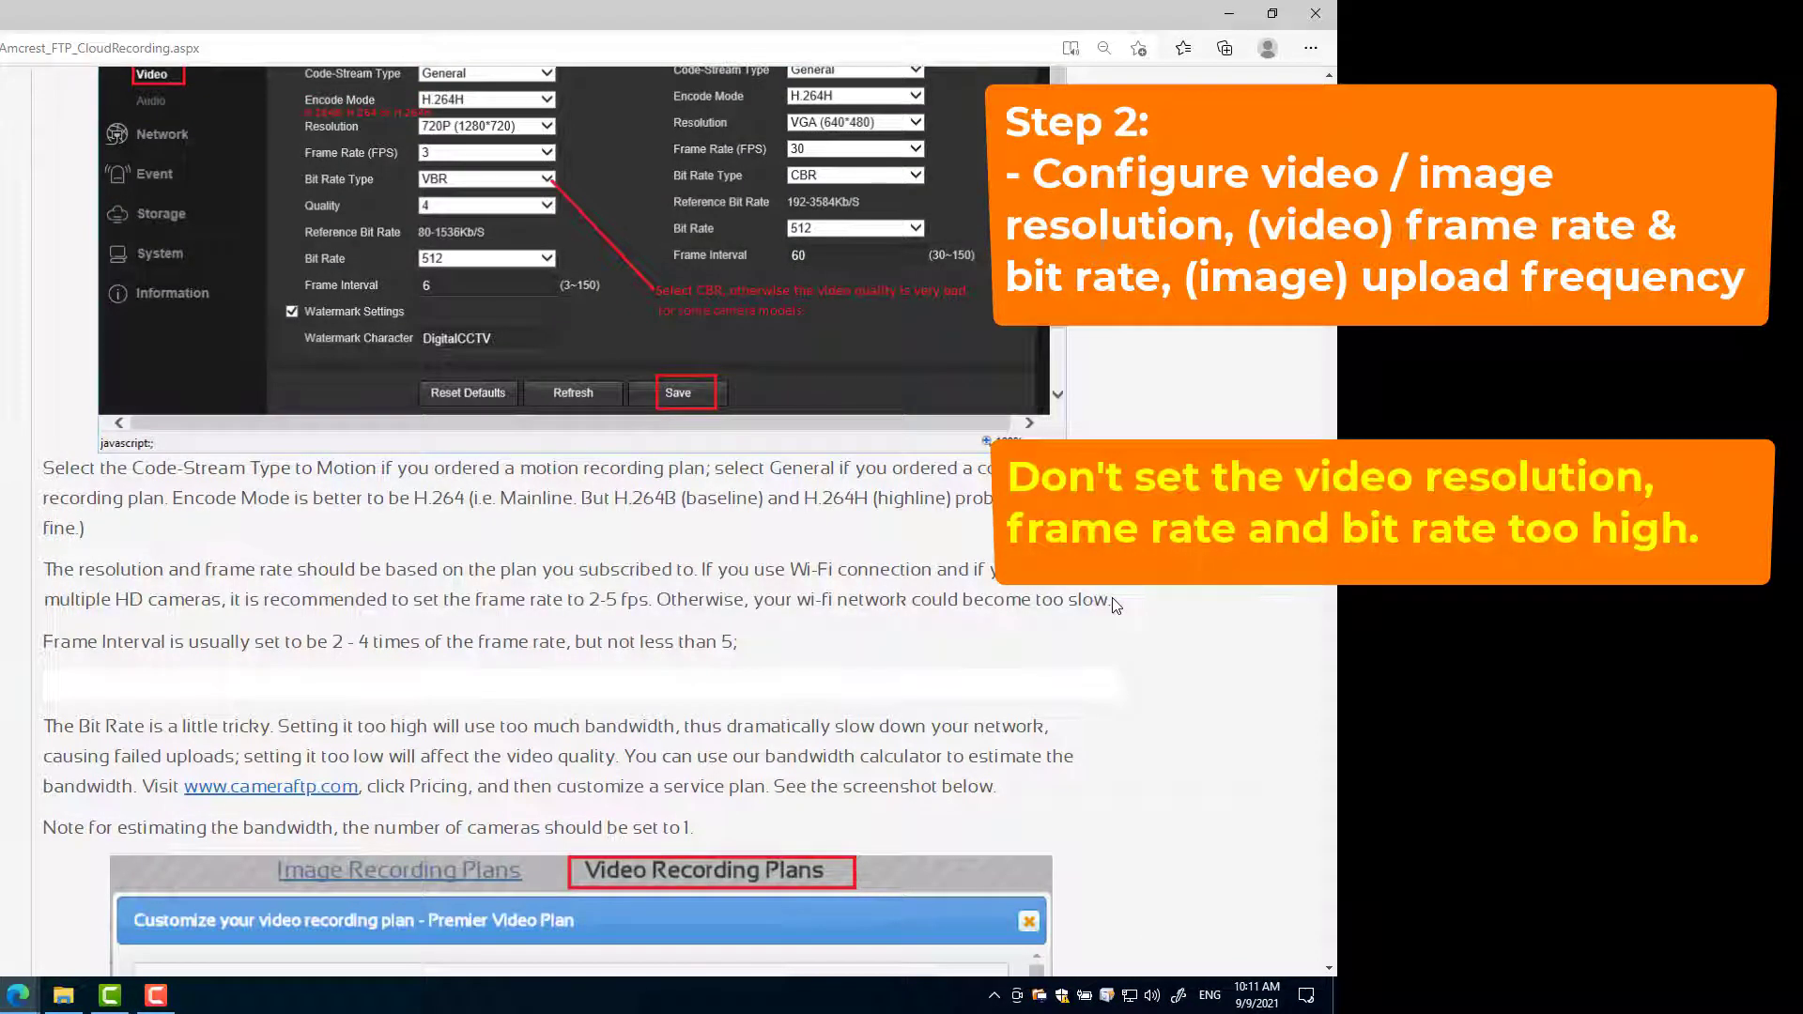
{"action": "scroll", "coordinate": [1115, 606], "scroll_direction": "down", "scroll_amount": 1}
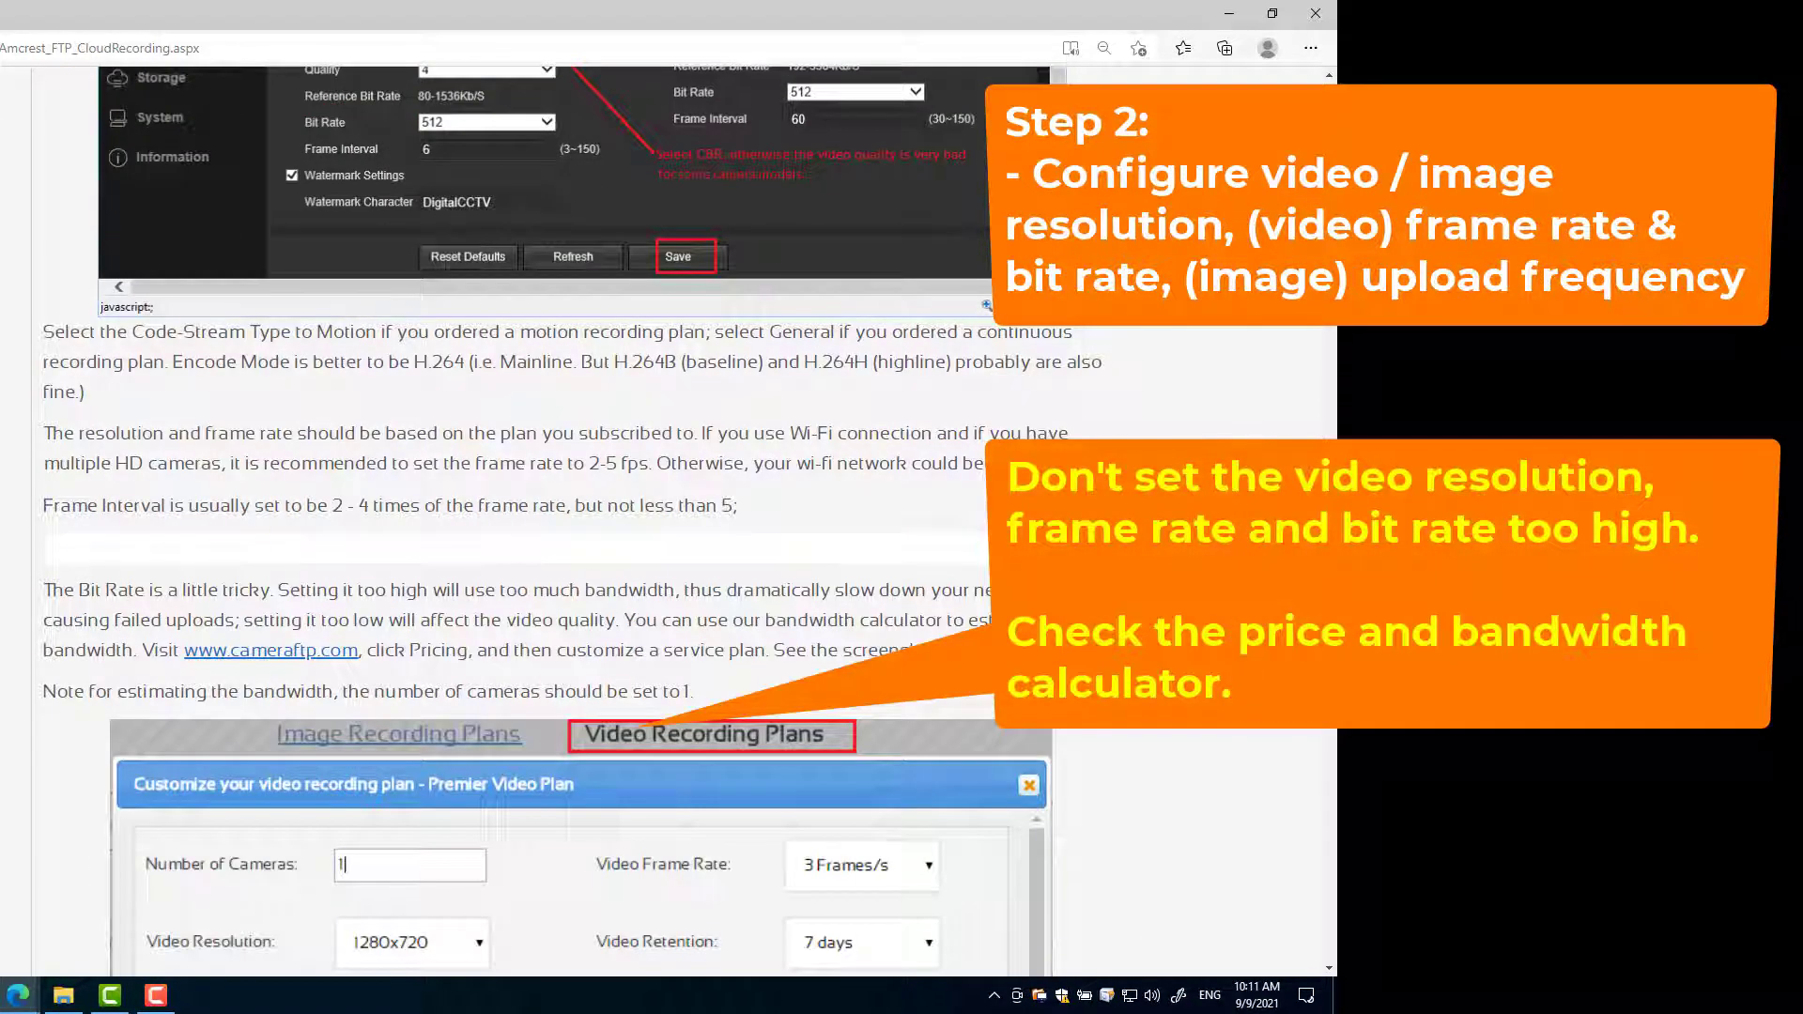
{"action": "scroll", "coordinate": [1114, 605], "scroll_direction": "down", "scroll_amount": 1}
{"action": "scroll", "coordinate": [1114, 606], "scroll_direction": "down", "scroll_amount": 1}
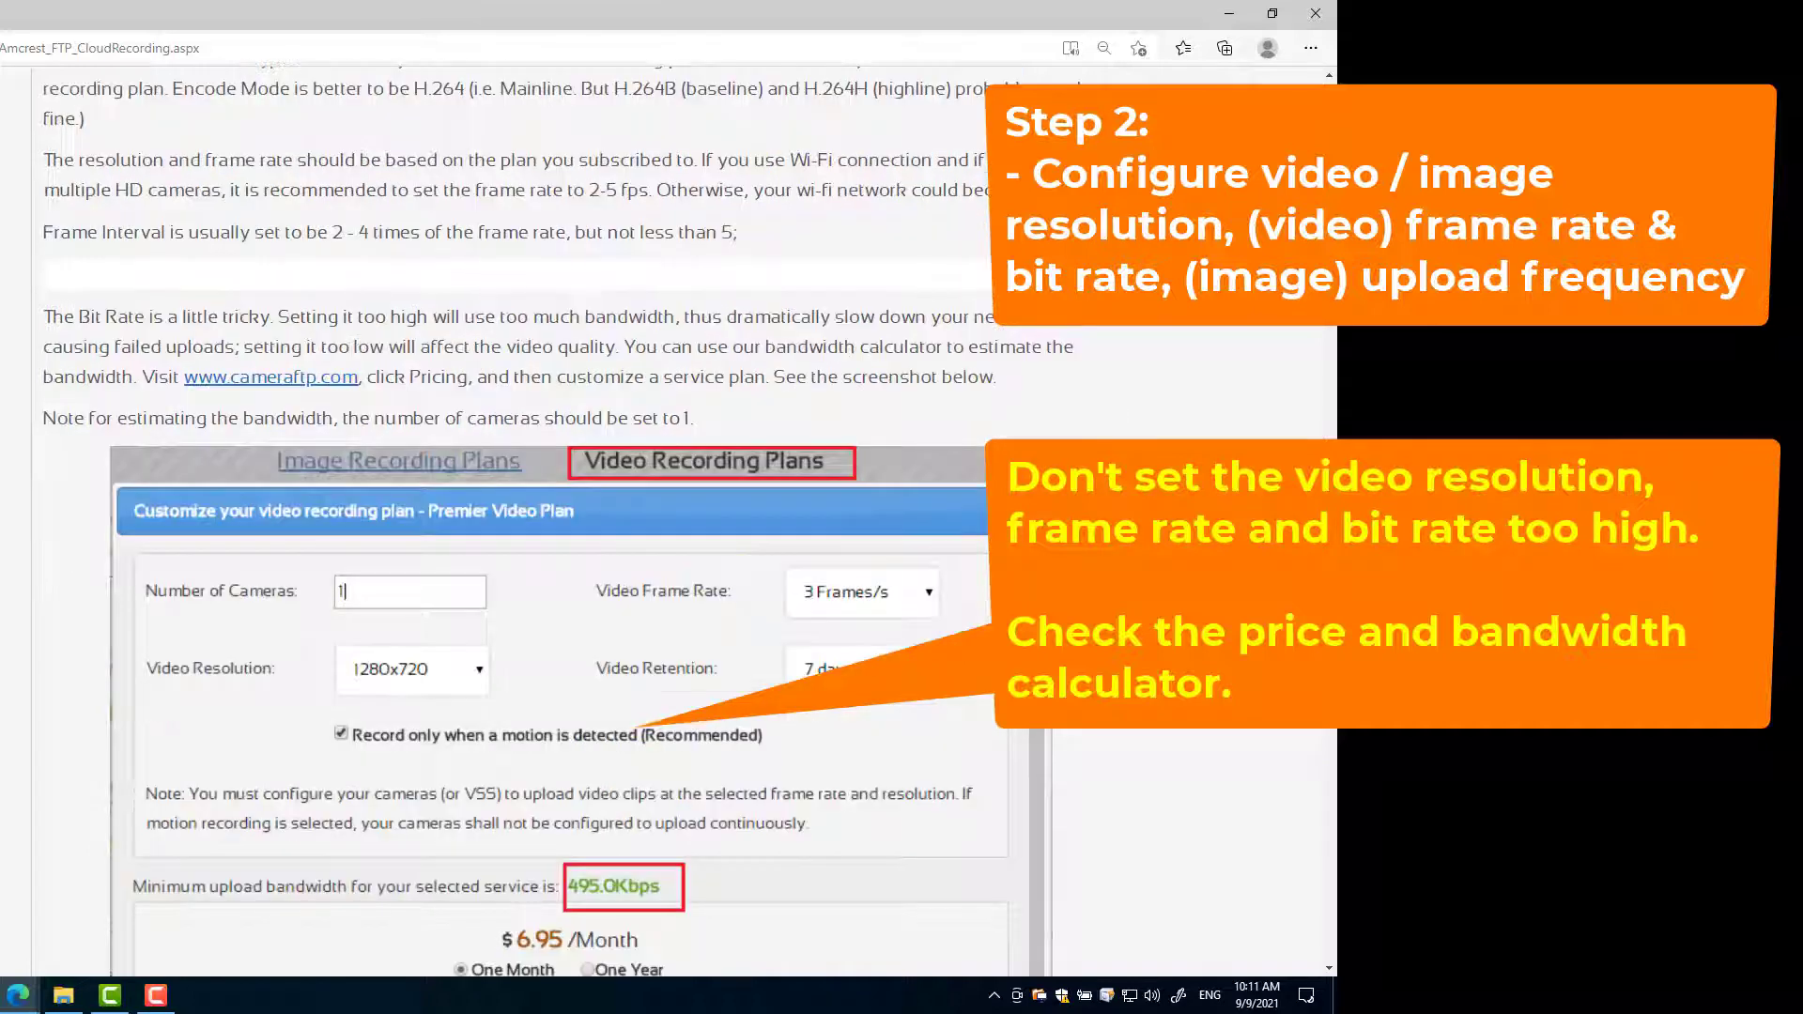
{"action": "scroll", "coordinate": [1115, 606], "scroll_direction": "down", "scroll_amount": 1}
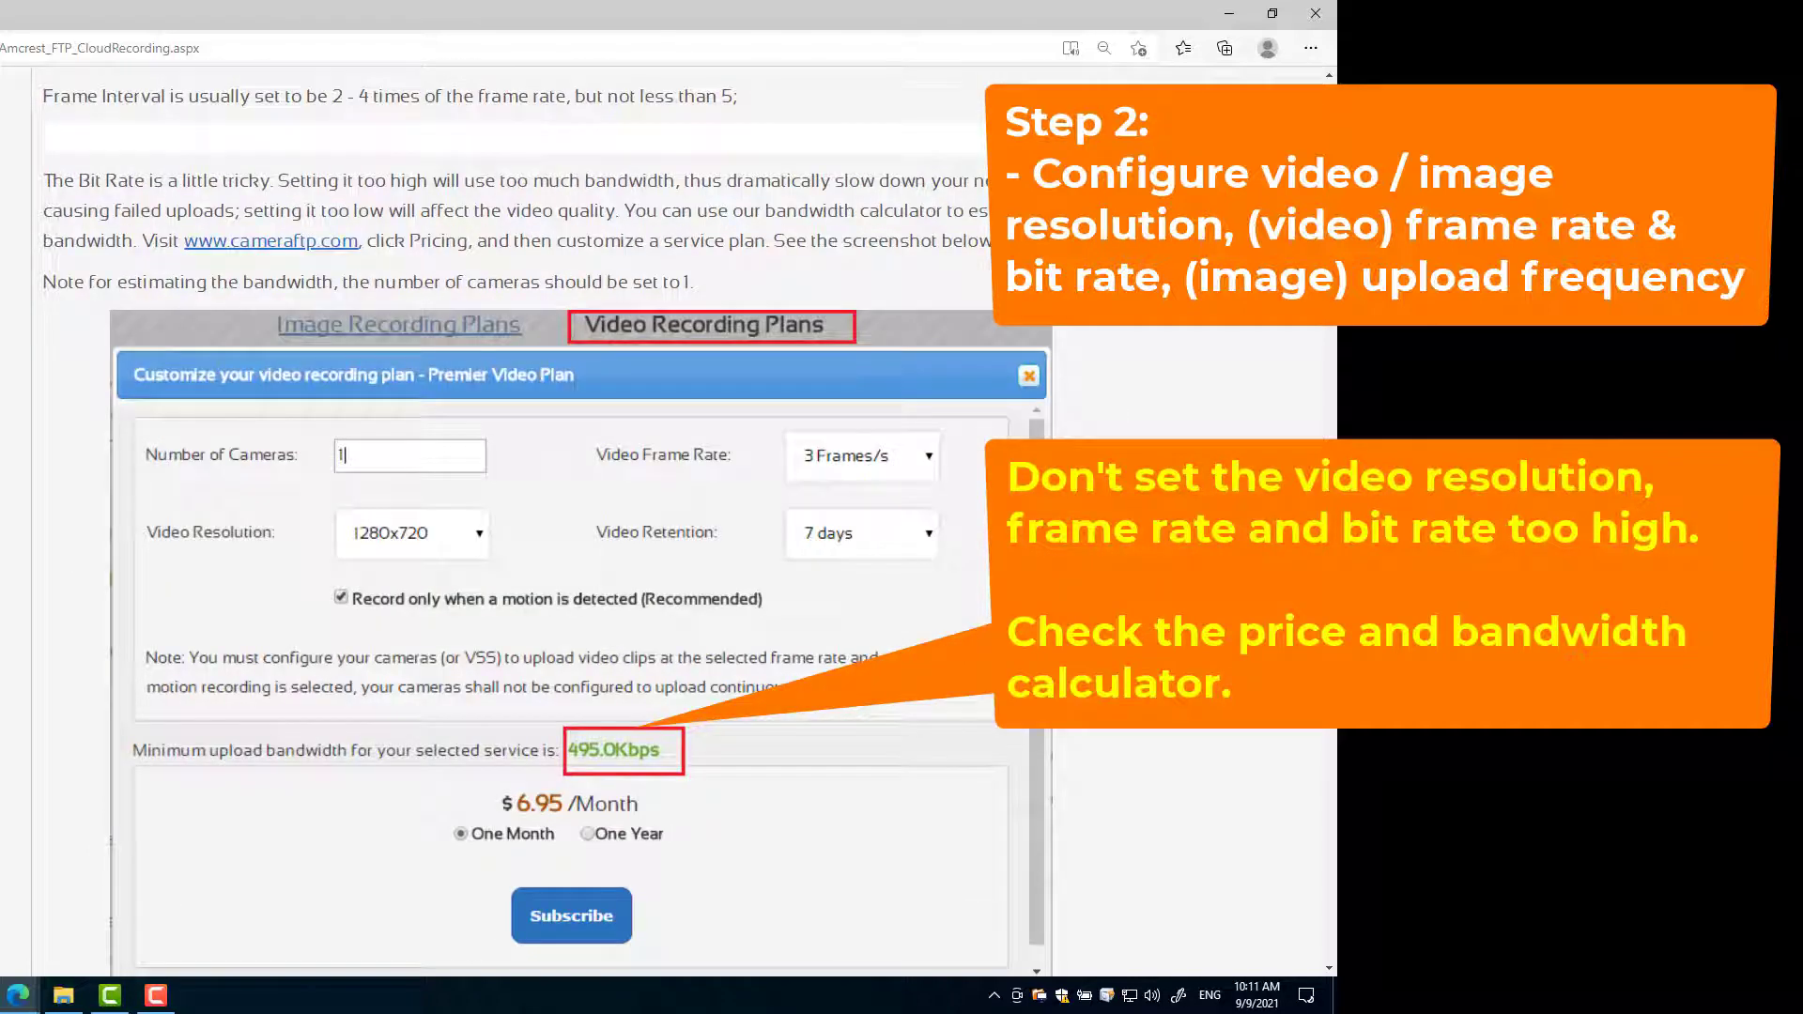
{"action": "scroll", "coordinate": [1114, 606], "scroll_direction": "down", "scroll_amount": 1}
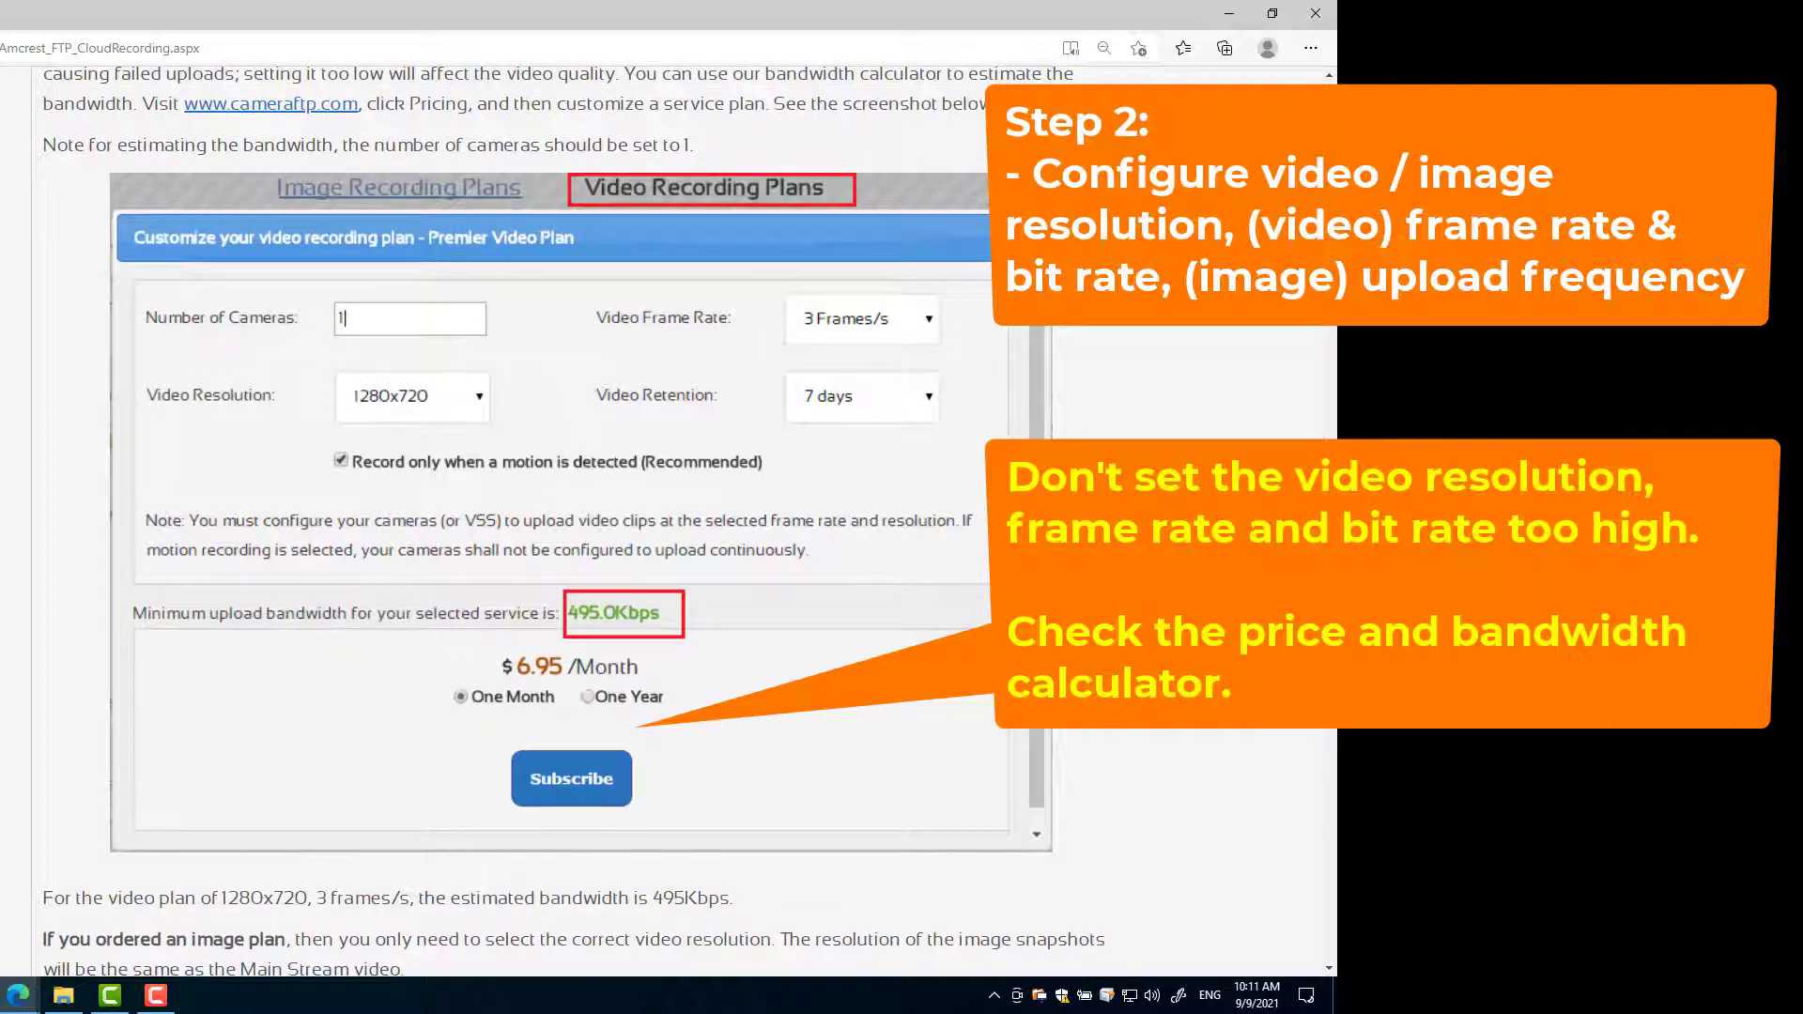
{"action": "scroll", "coordinate": [1114, 605], "scroll_direction": "down", "scroll_amount": 1}
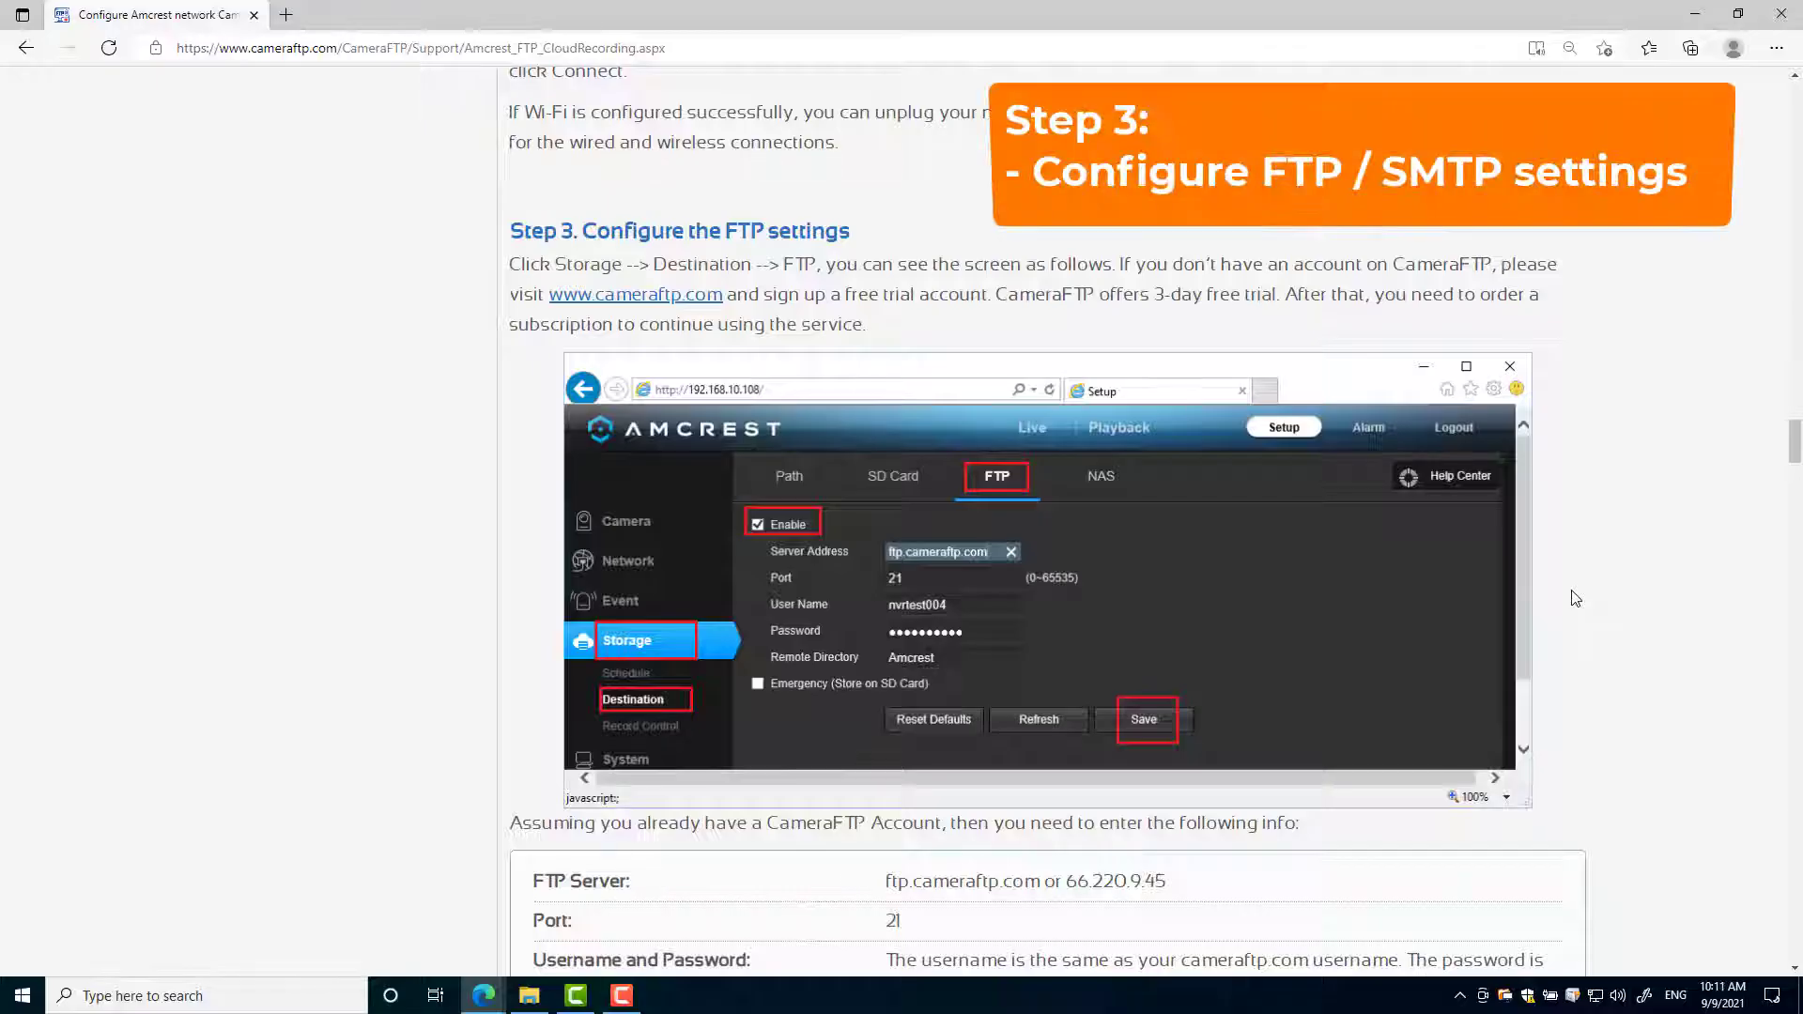
{"action": "scroll", "coordinate": [1575, 598], "scroll_direction": "down", "scroll_amount": 1}
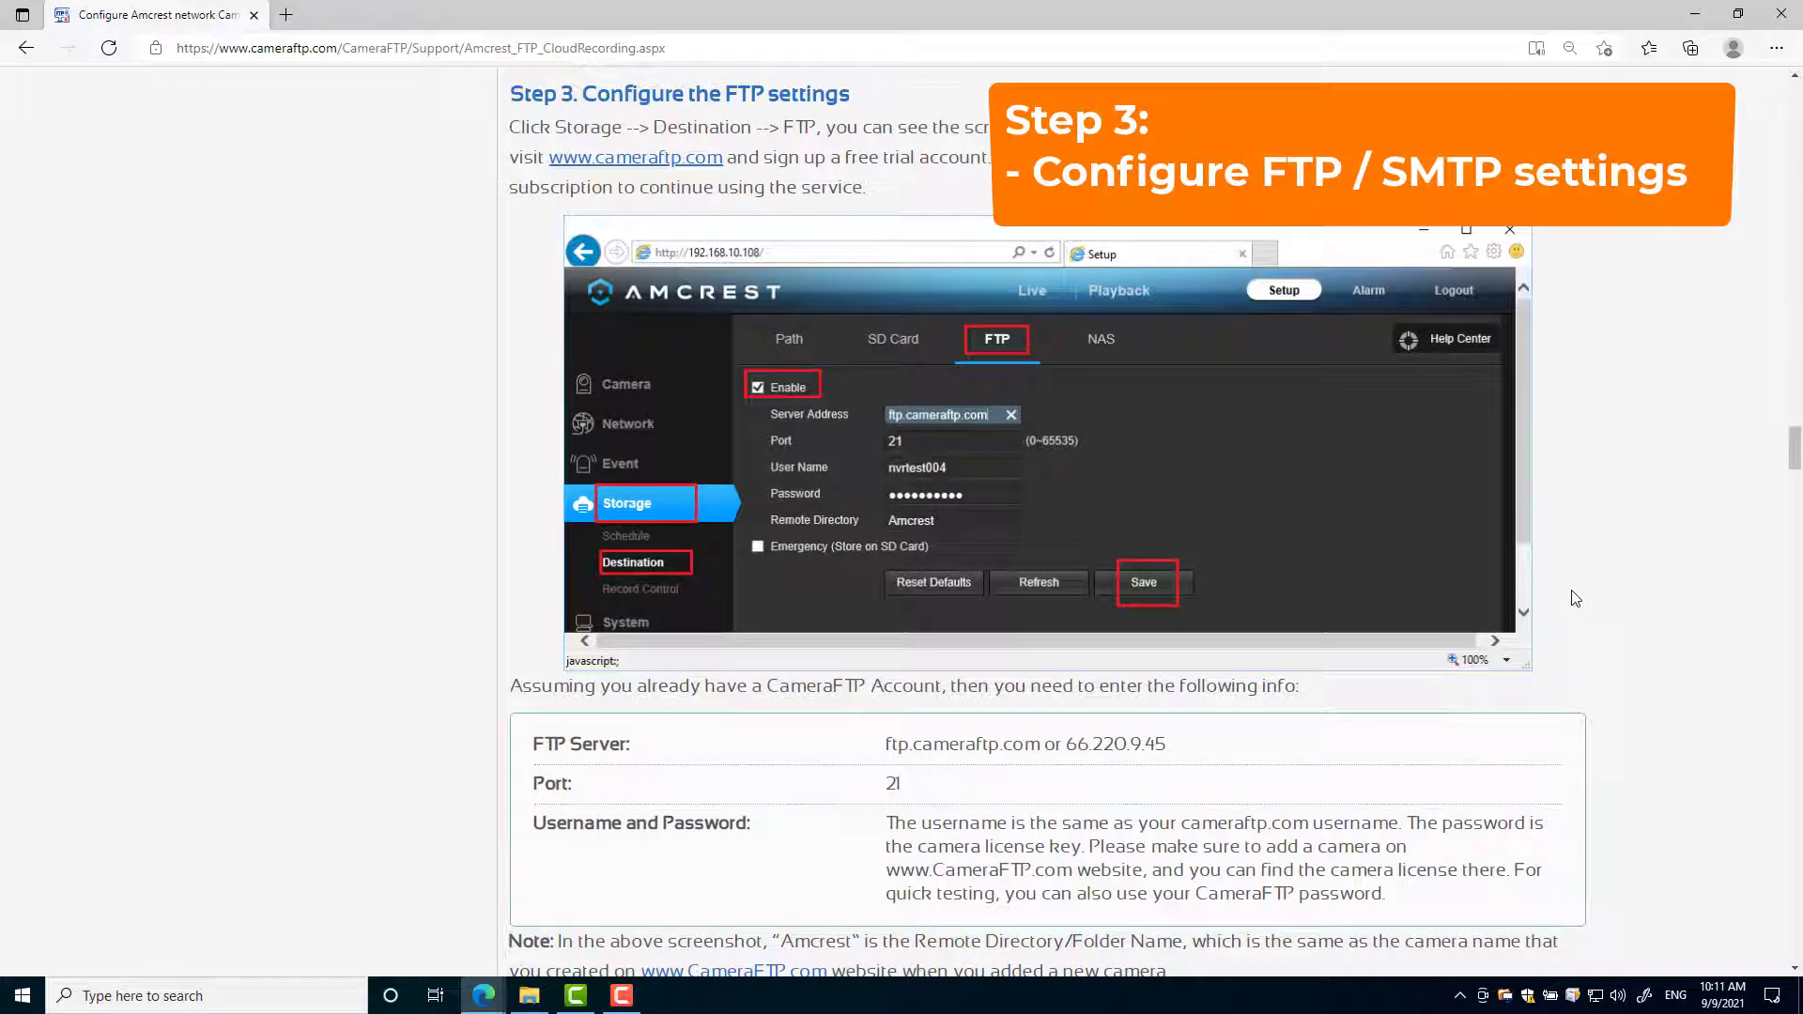
{"action": "scroll", "coordinate": [1575, 598], "scroll_direction": "down", "scroll_amount": 1}
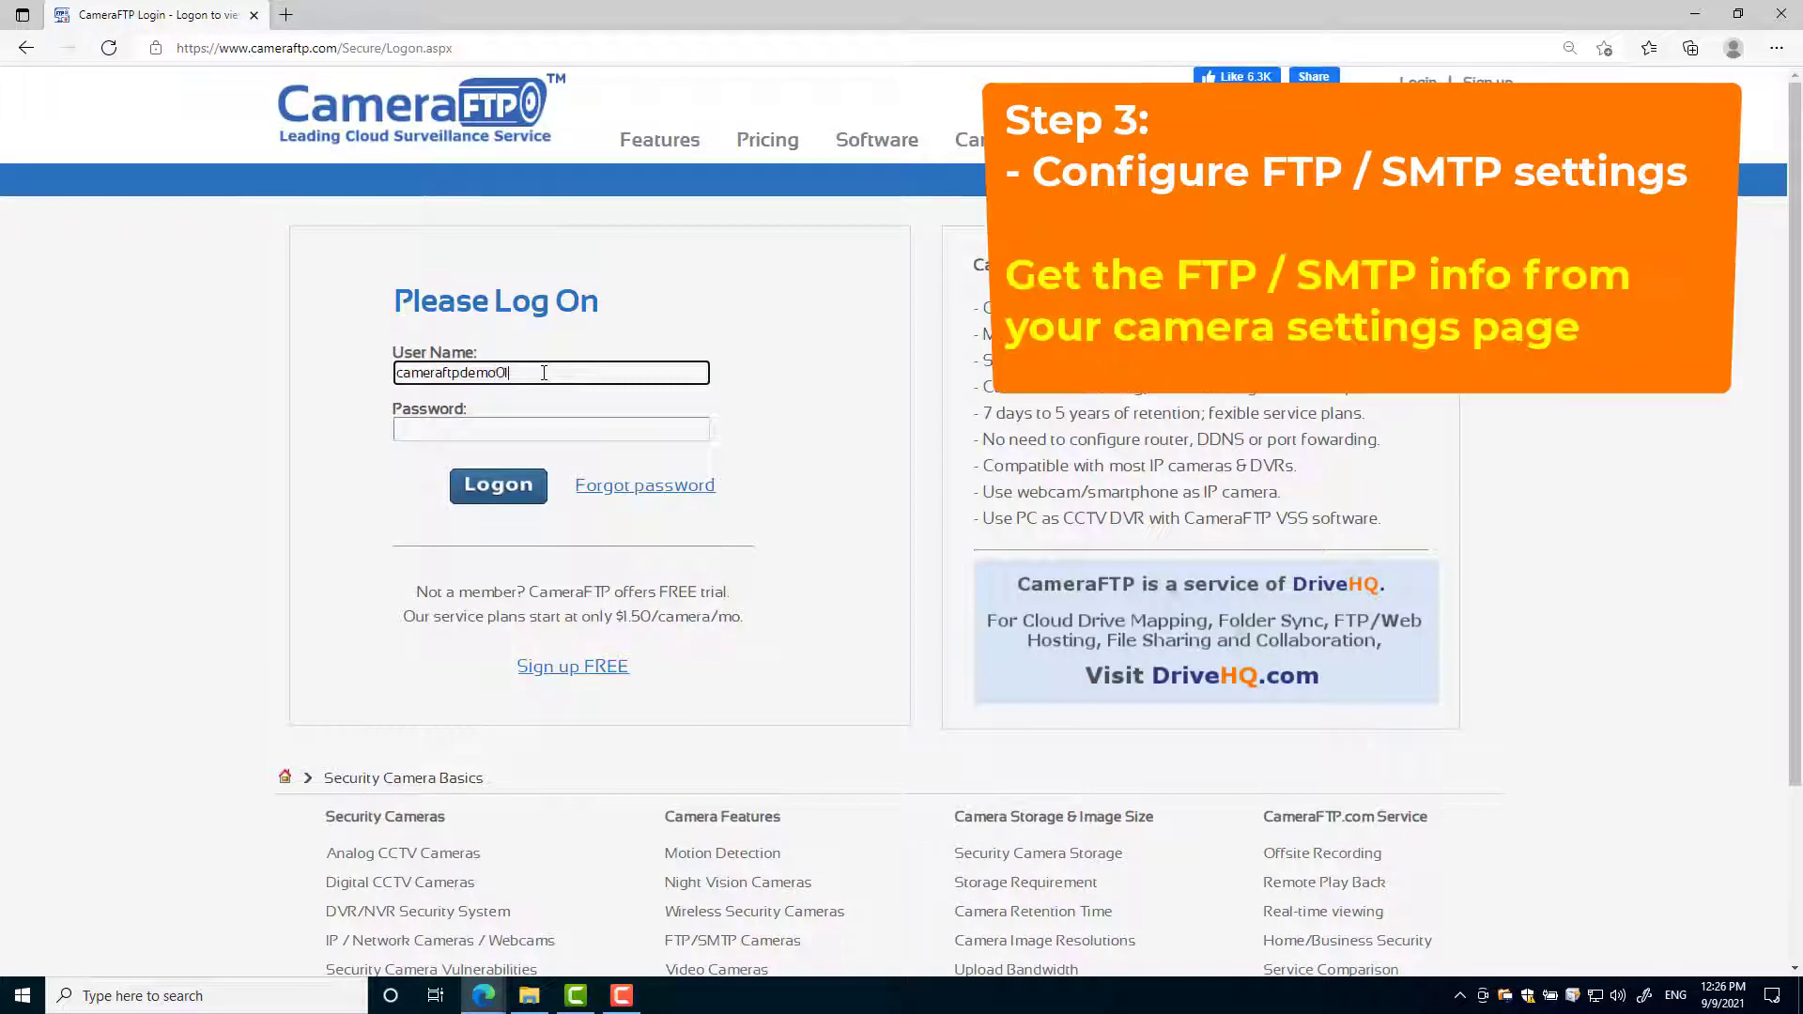
Enter the account password and log on to CameraFTP.
{"action": "key", "text": "Tab"}
{"action": "type", "text": "******"}
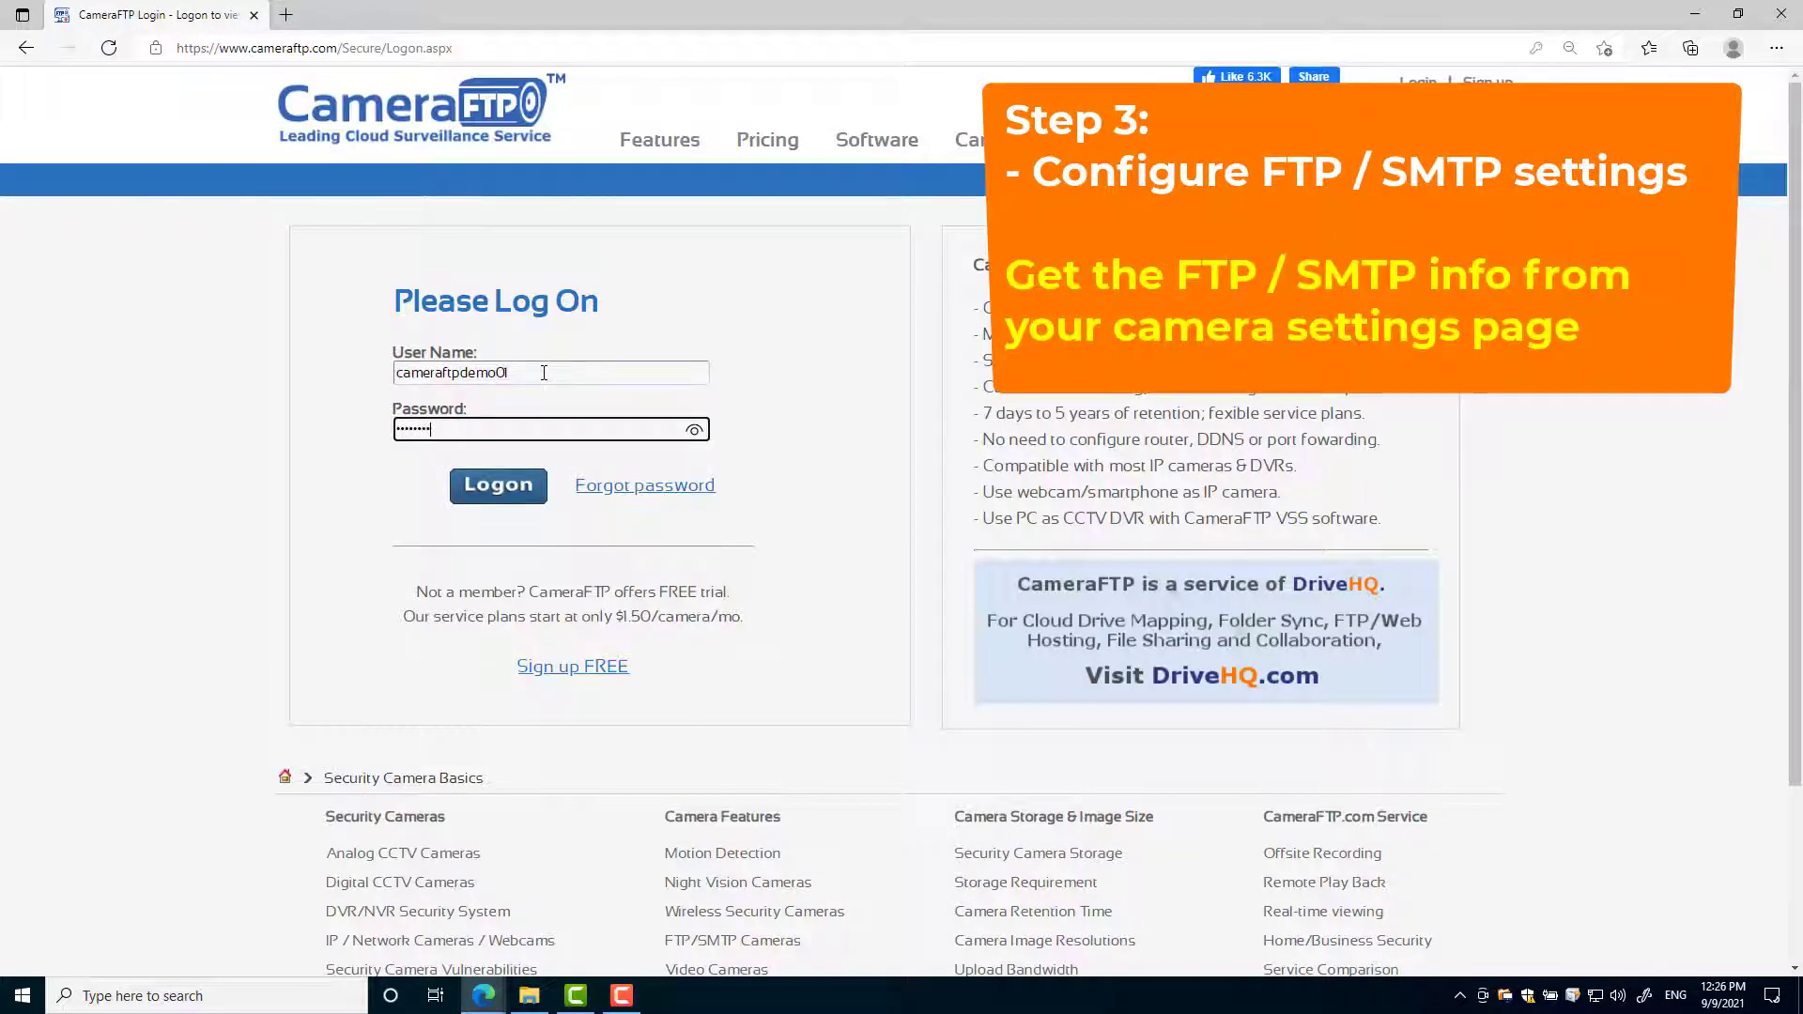
{"action": "key", "text": "Return"}
Add and save a camera named DemoCam, description 'Demo camera', brand D-Link.
{"action": "left_click", "coordinate": [230, 394]}
{"action": "left_click", "coordinate": [471, 355]}
{"action": "type", "text": "DemoCam"}
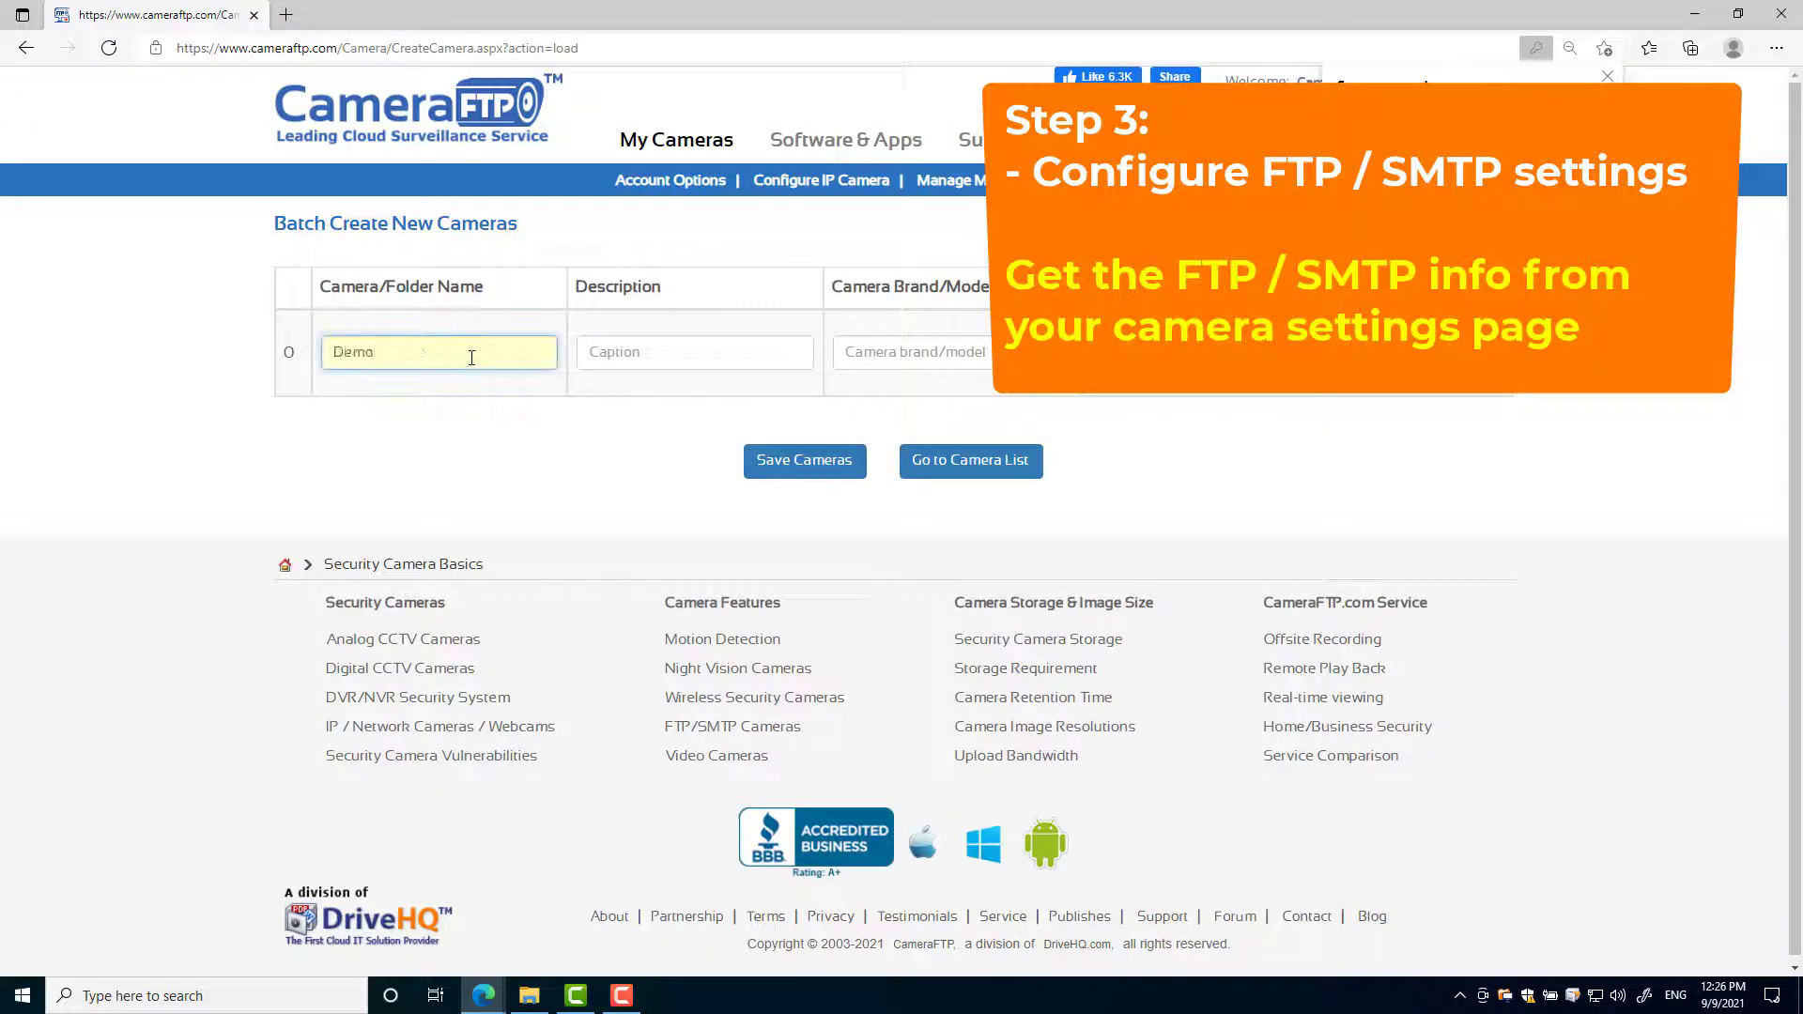
{"action": "key", "text": "Tab"}
{"action": "type", "text": "Demo camera"}
{"action": "key", "text": "Tab"}
{"action": "type", "text": "D-Link"}
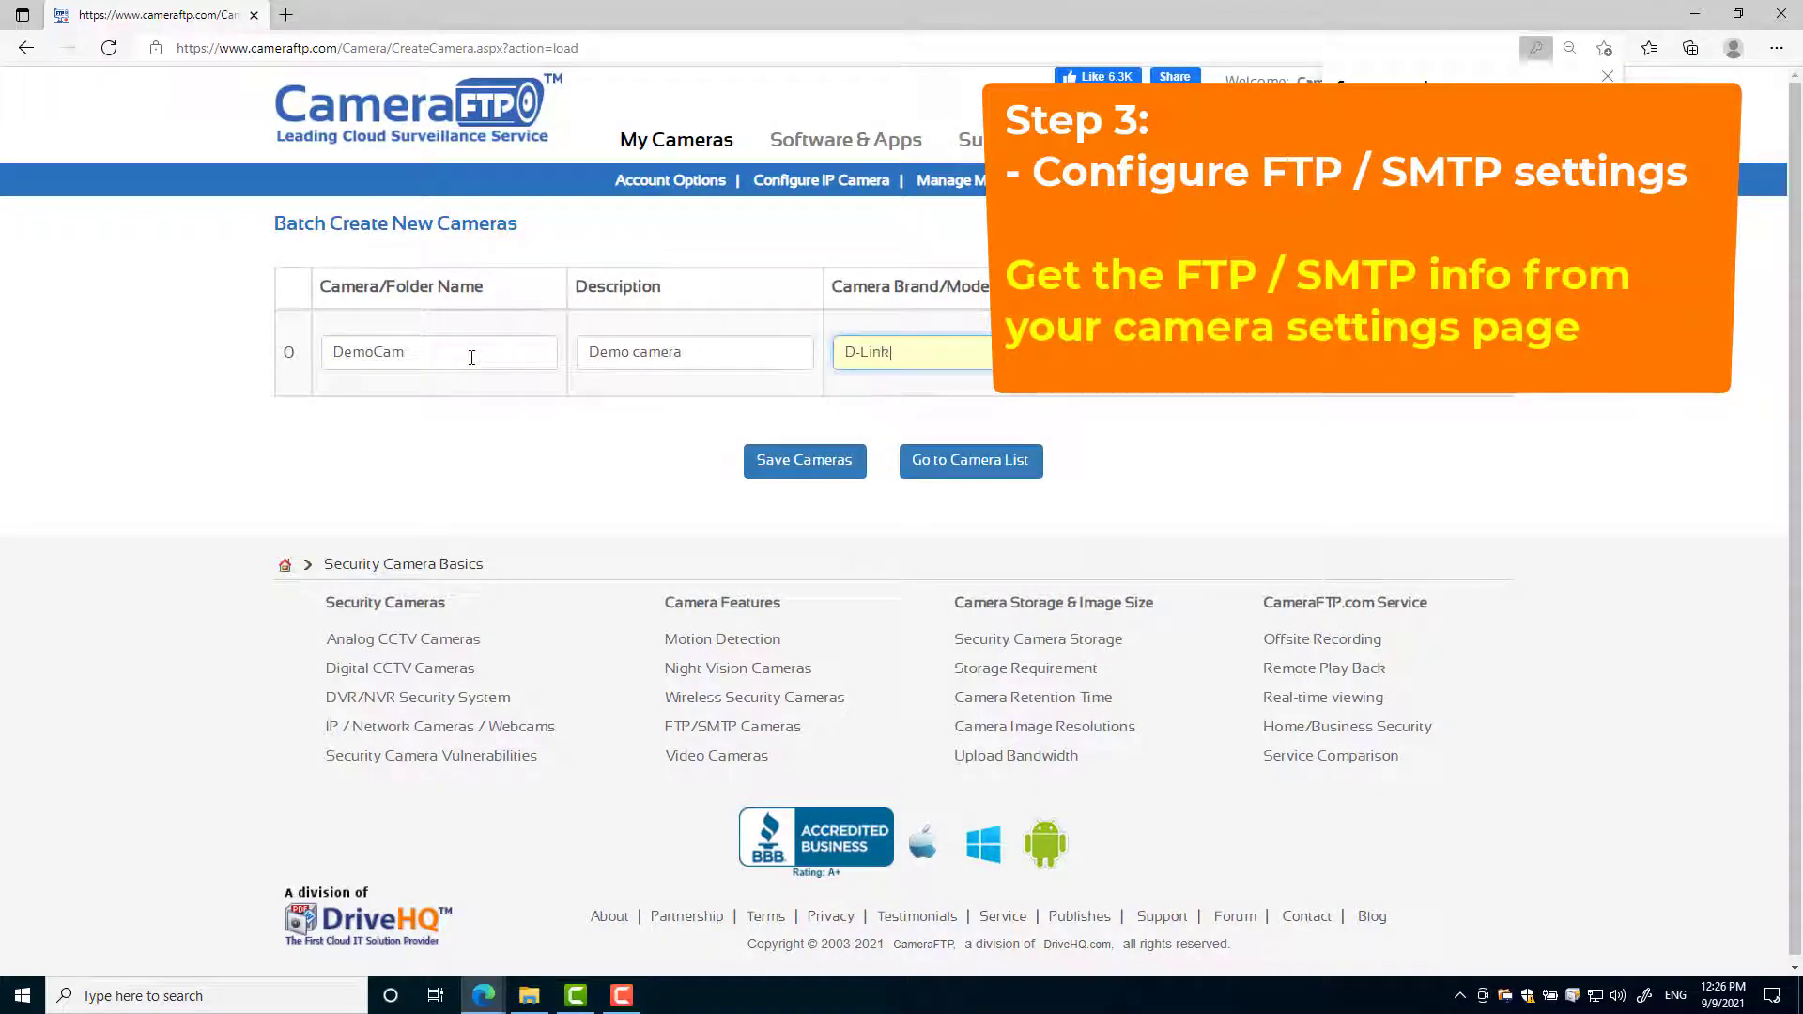
{"action": "left_click", "coordinate": [804, 460]}
Open DemoCam's settings from the camera list and scroll through its FTP configuration.
{"action": "left_click", "coordinate": [1085, 443]}
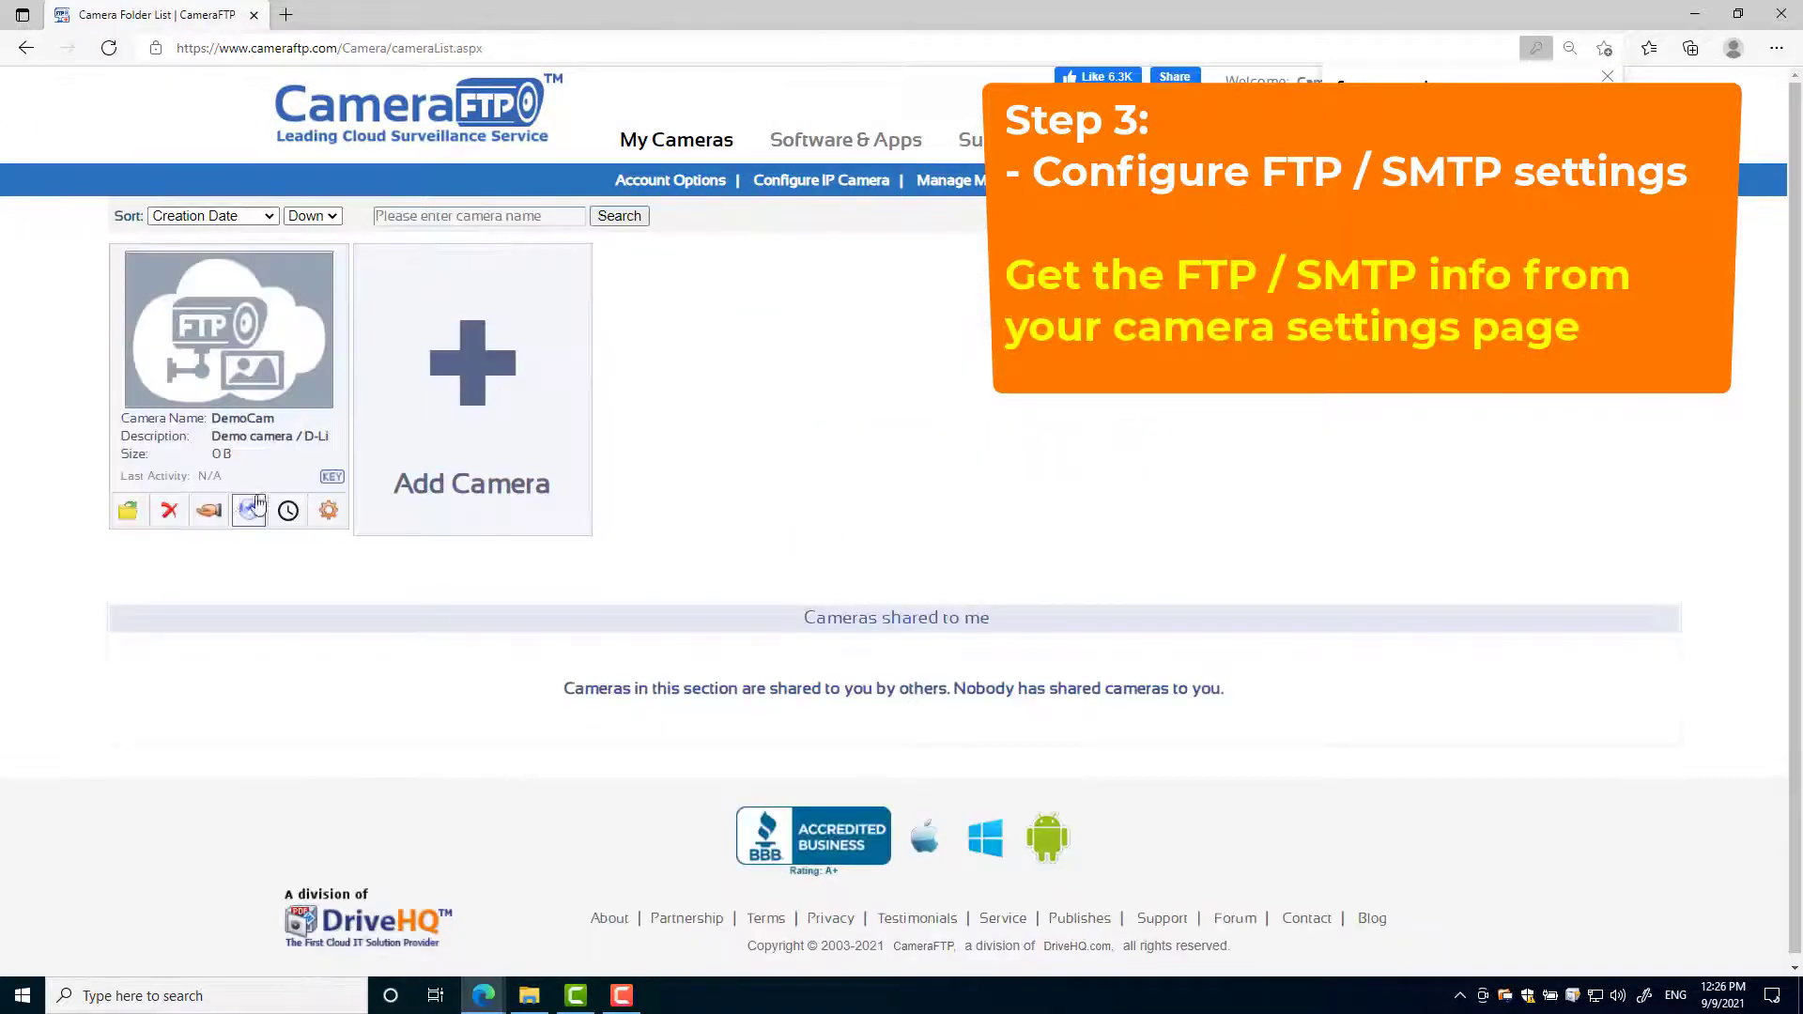
{"action": "left_click", "coordinate": [328, 512]}
{"action": "scroll", "coordinate": [1000, 542], "scroll_direction": "down", "scroll_amount": 5}
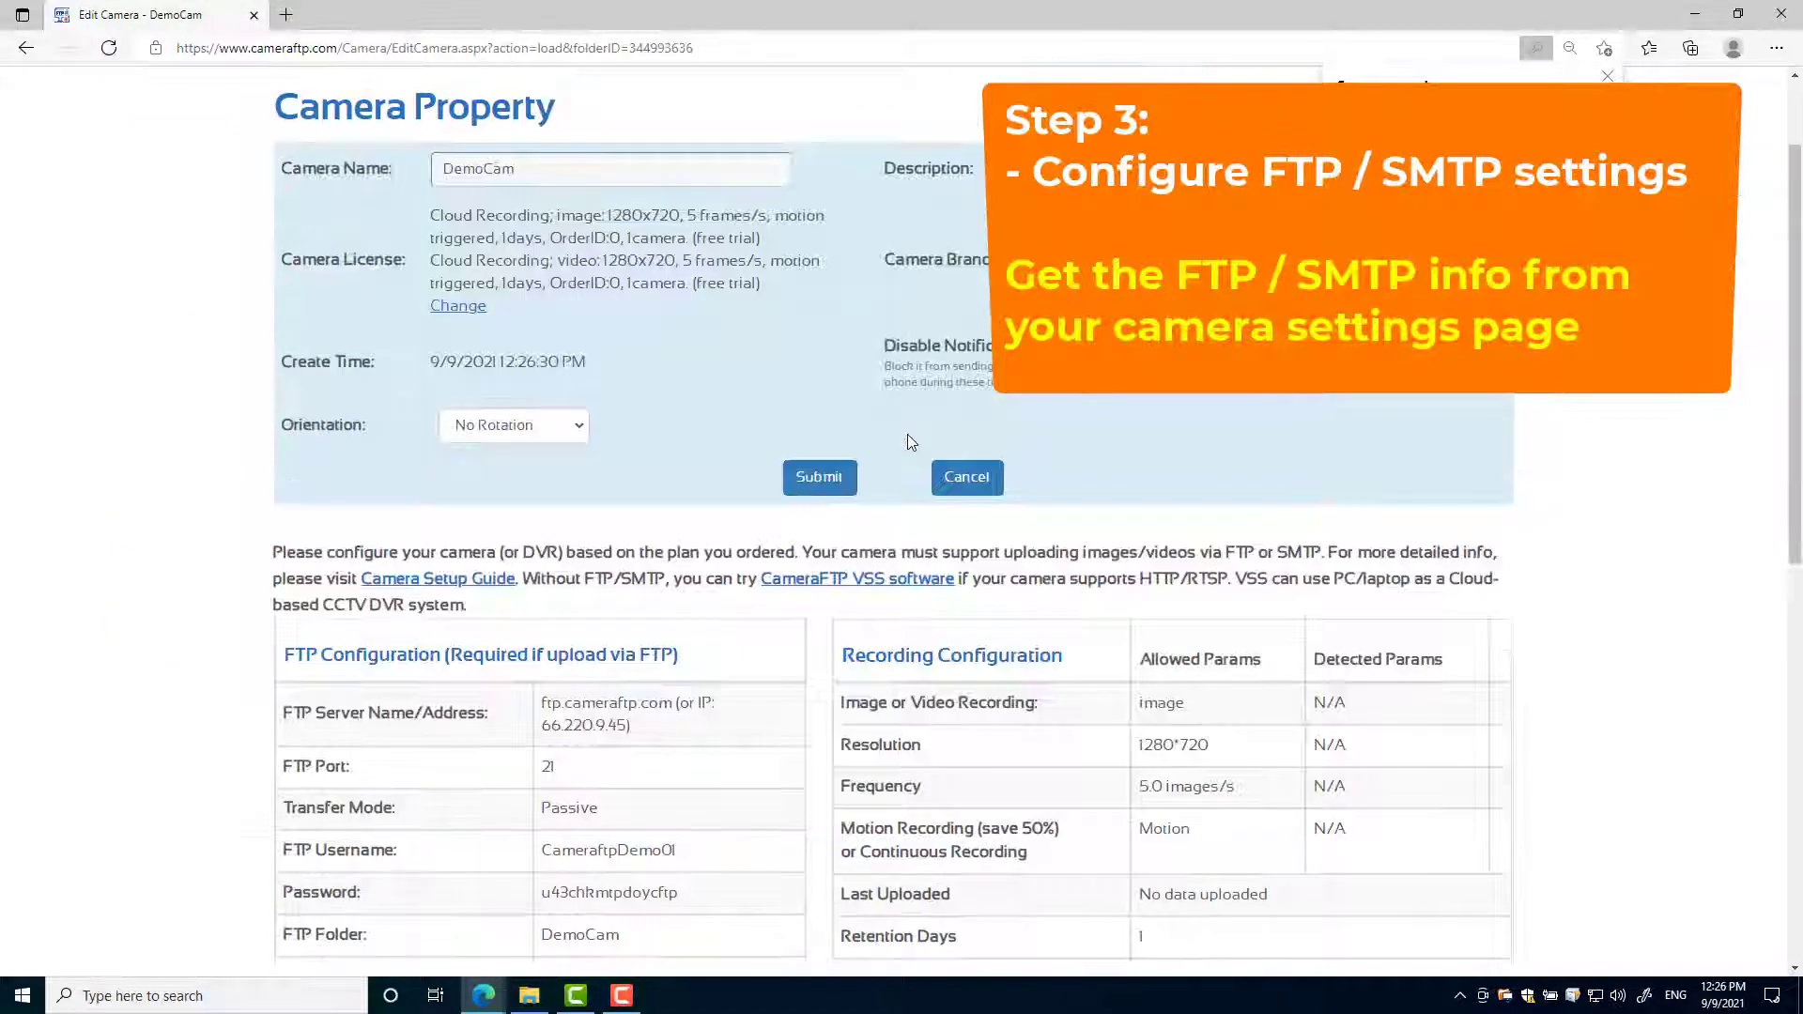
{"action": "scroll", "coordinate": [1000, 541], "scroll_direction": "down", "scroll_amount": 3}
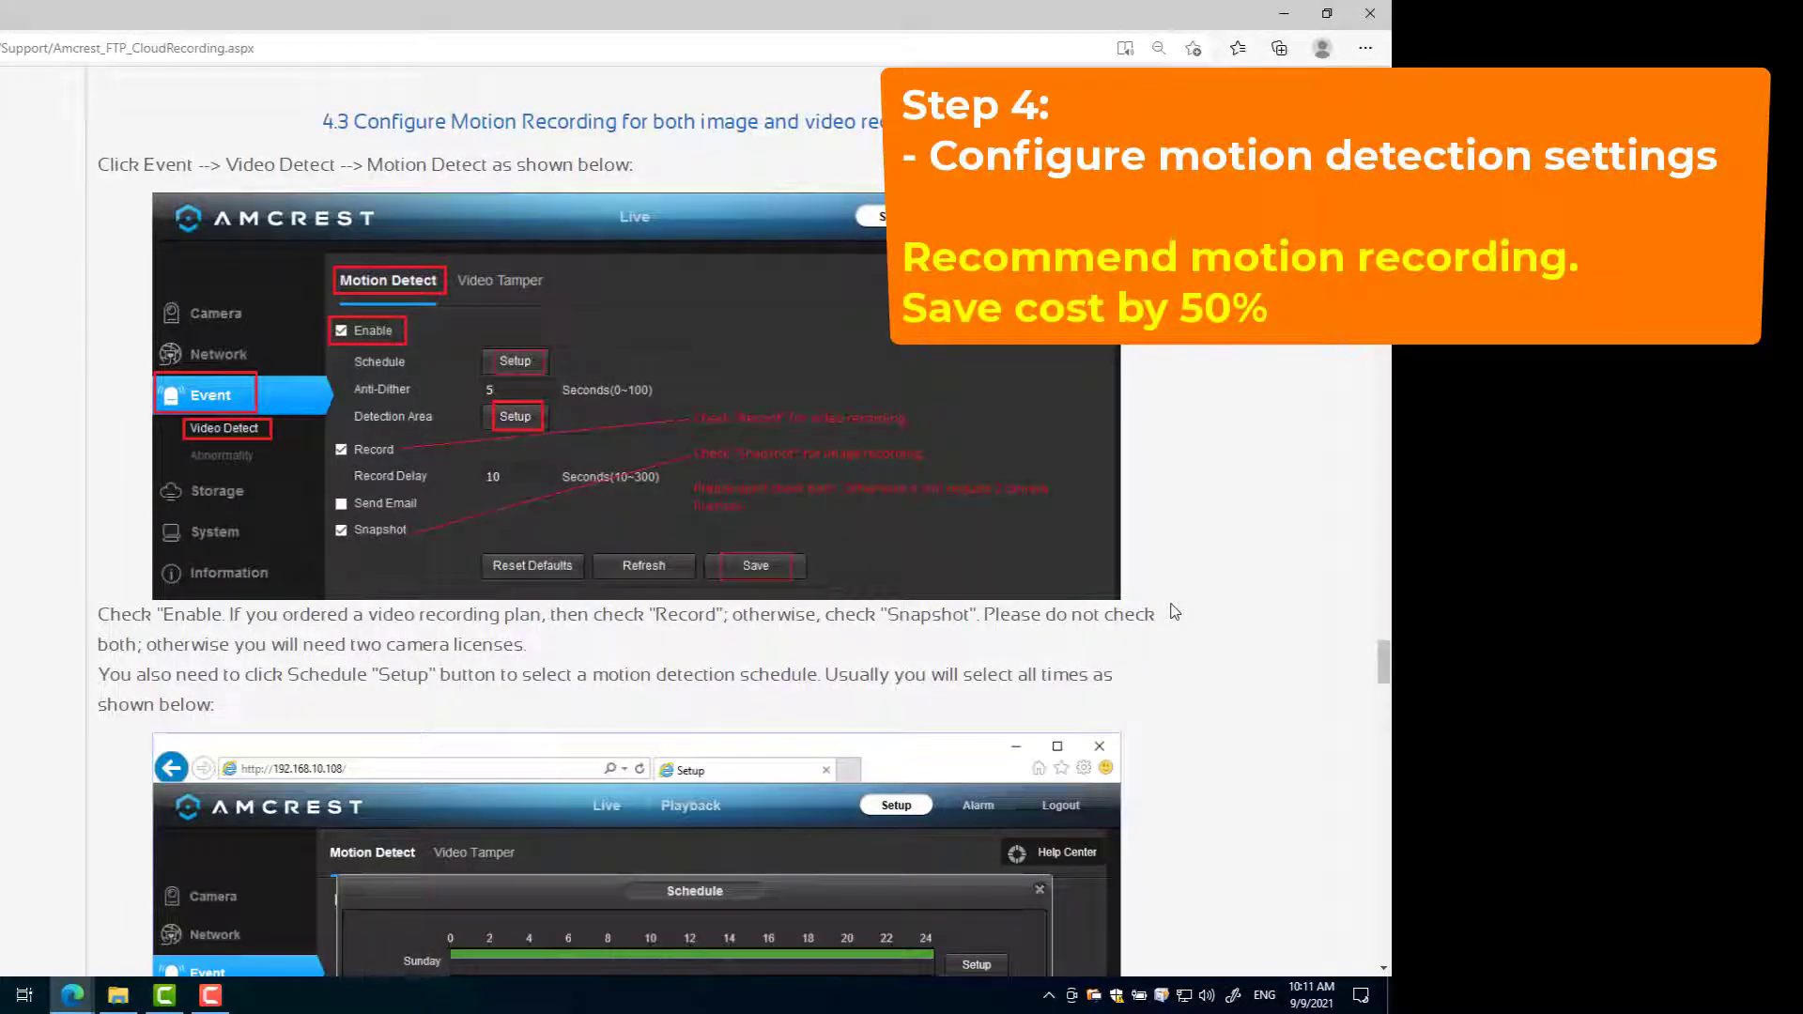
Scroll past the Motion Detect schedule and Detection Area screenshots to section 4.4.
{"action": "scroll", "coordinate": [1173, 611], "scroll_direction": "down", "scroll_amount": 3}
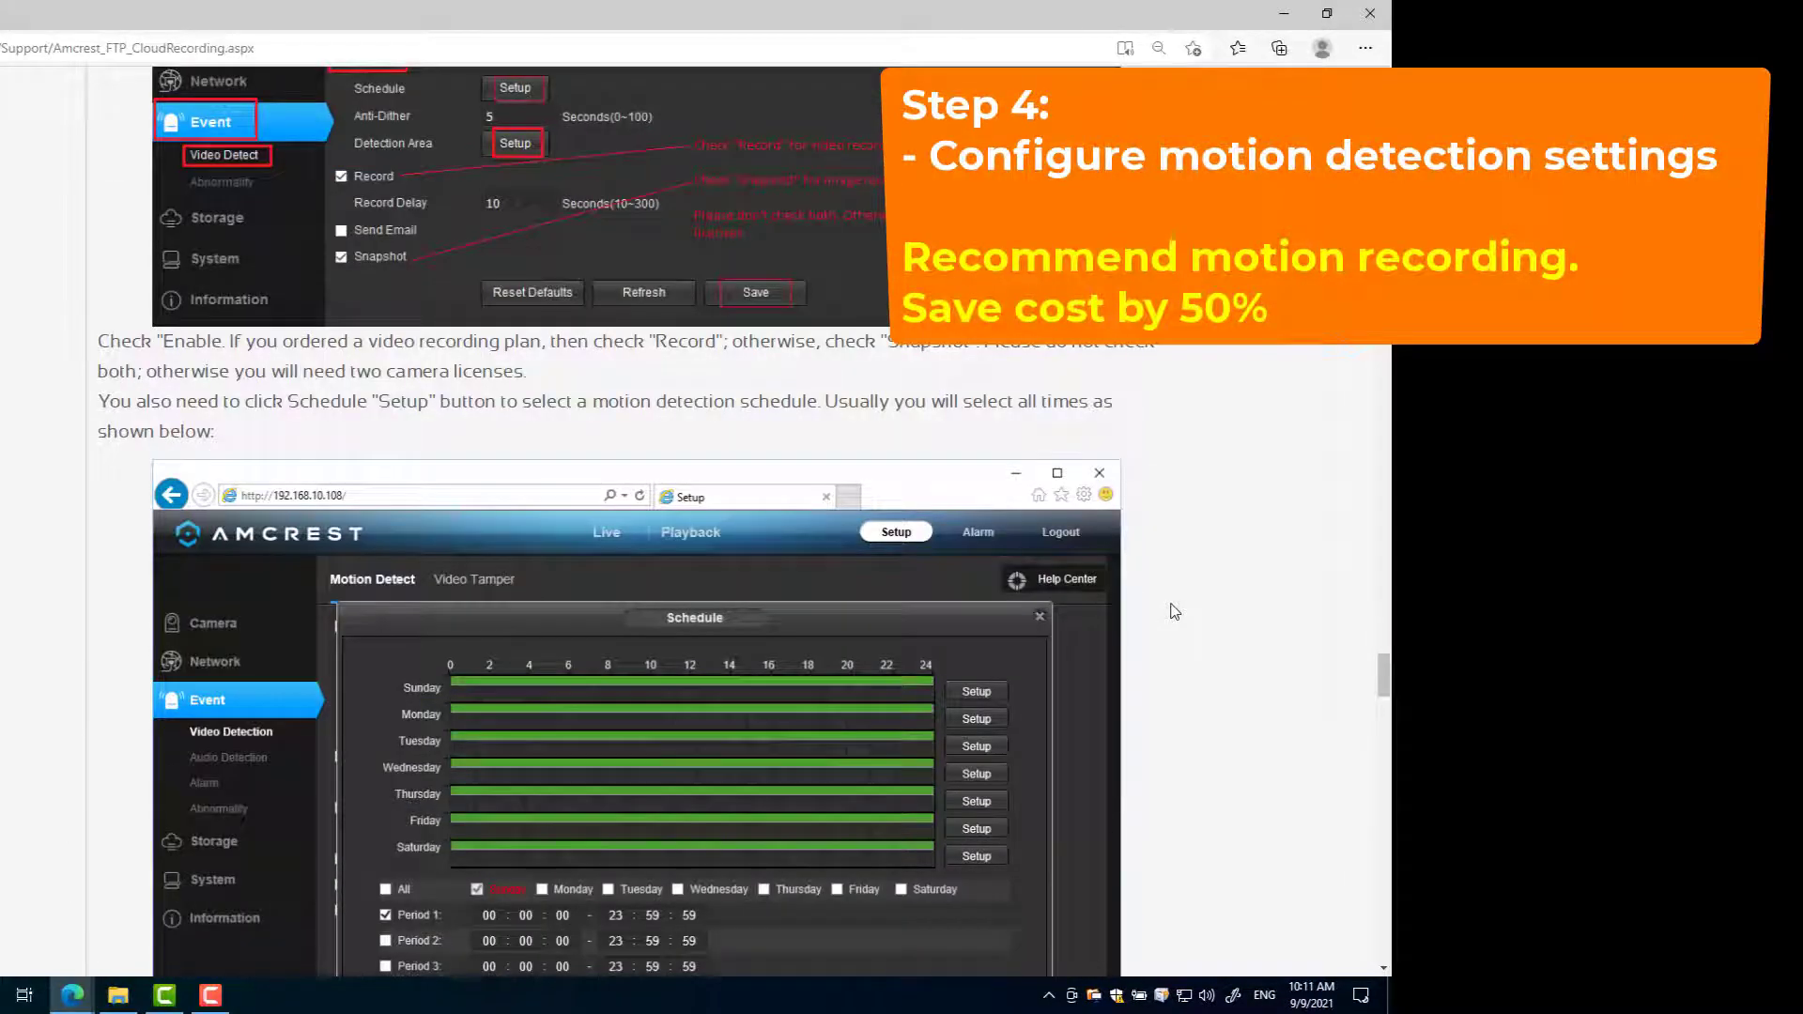
{"action": "scroll", "coordinate": [1173, 611], "scroll_direction": "down", "scroll_amount": 2}
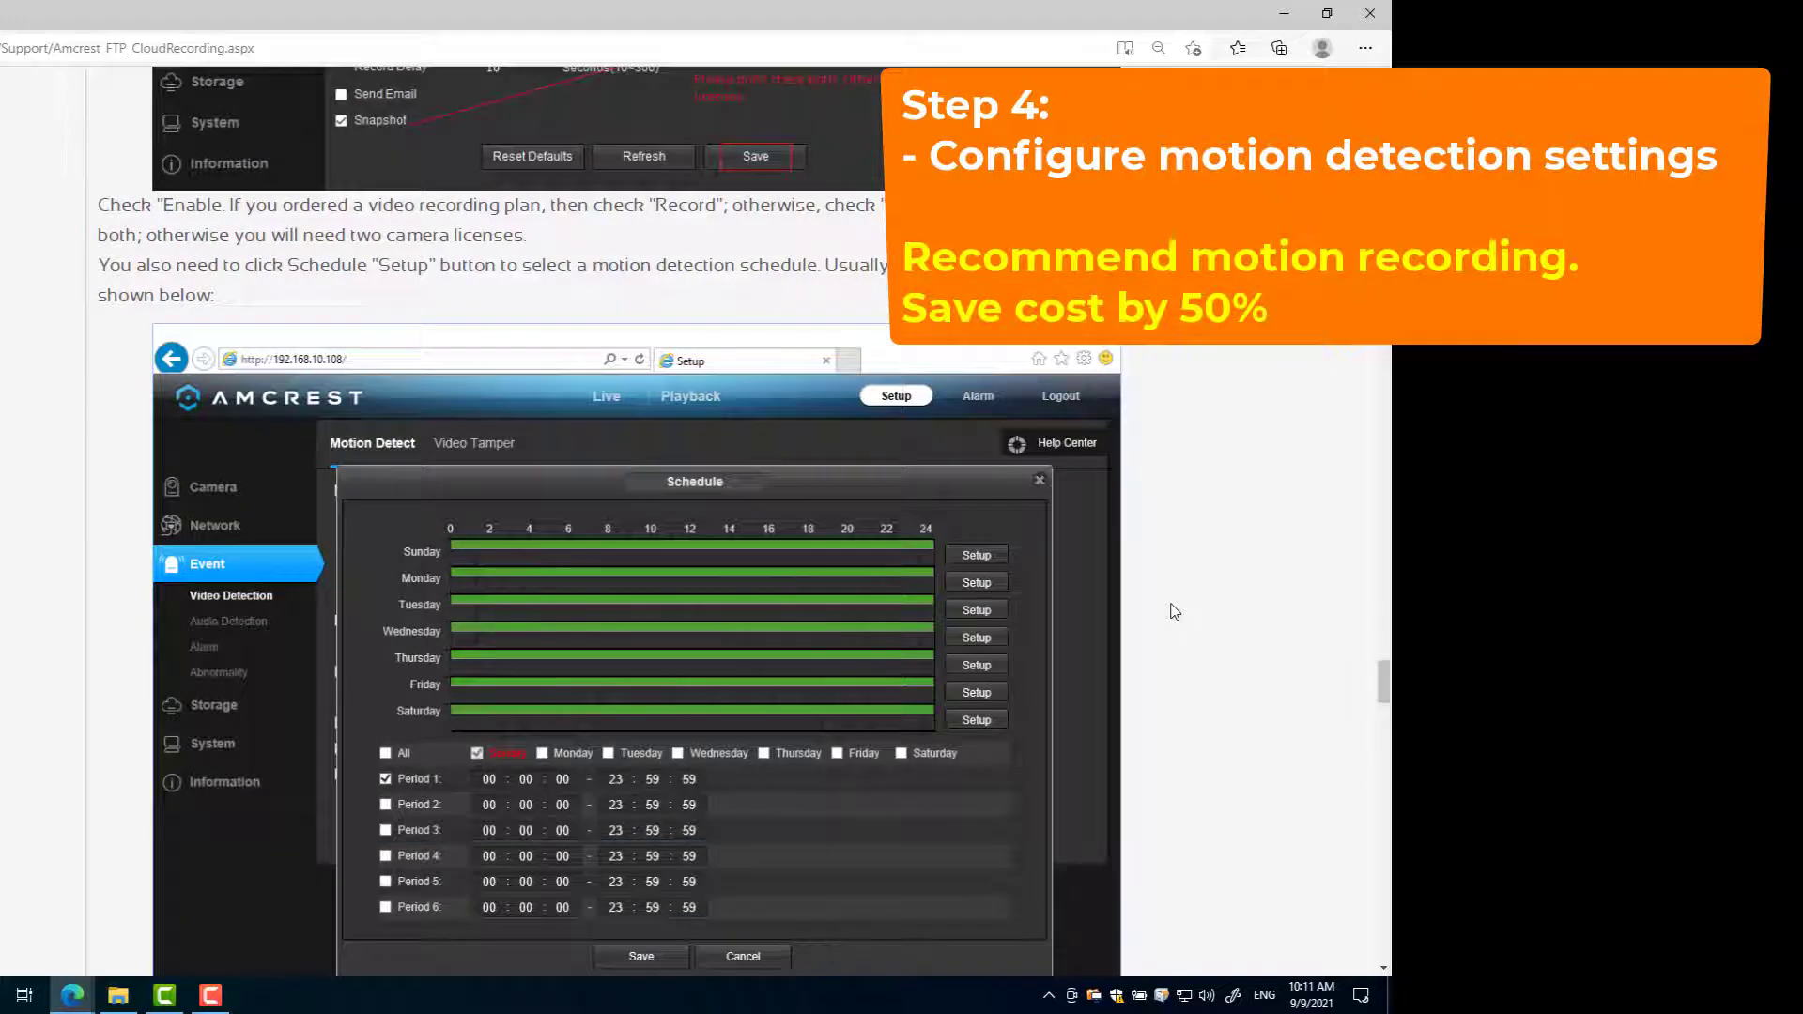
{"action": "scroll", "coordinate": [1173, 612], "scroll_direction": "down", "scroll_amount": 3}
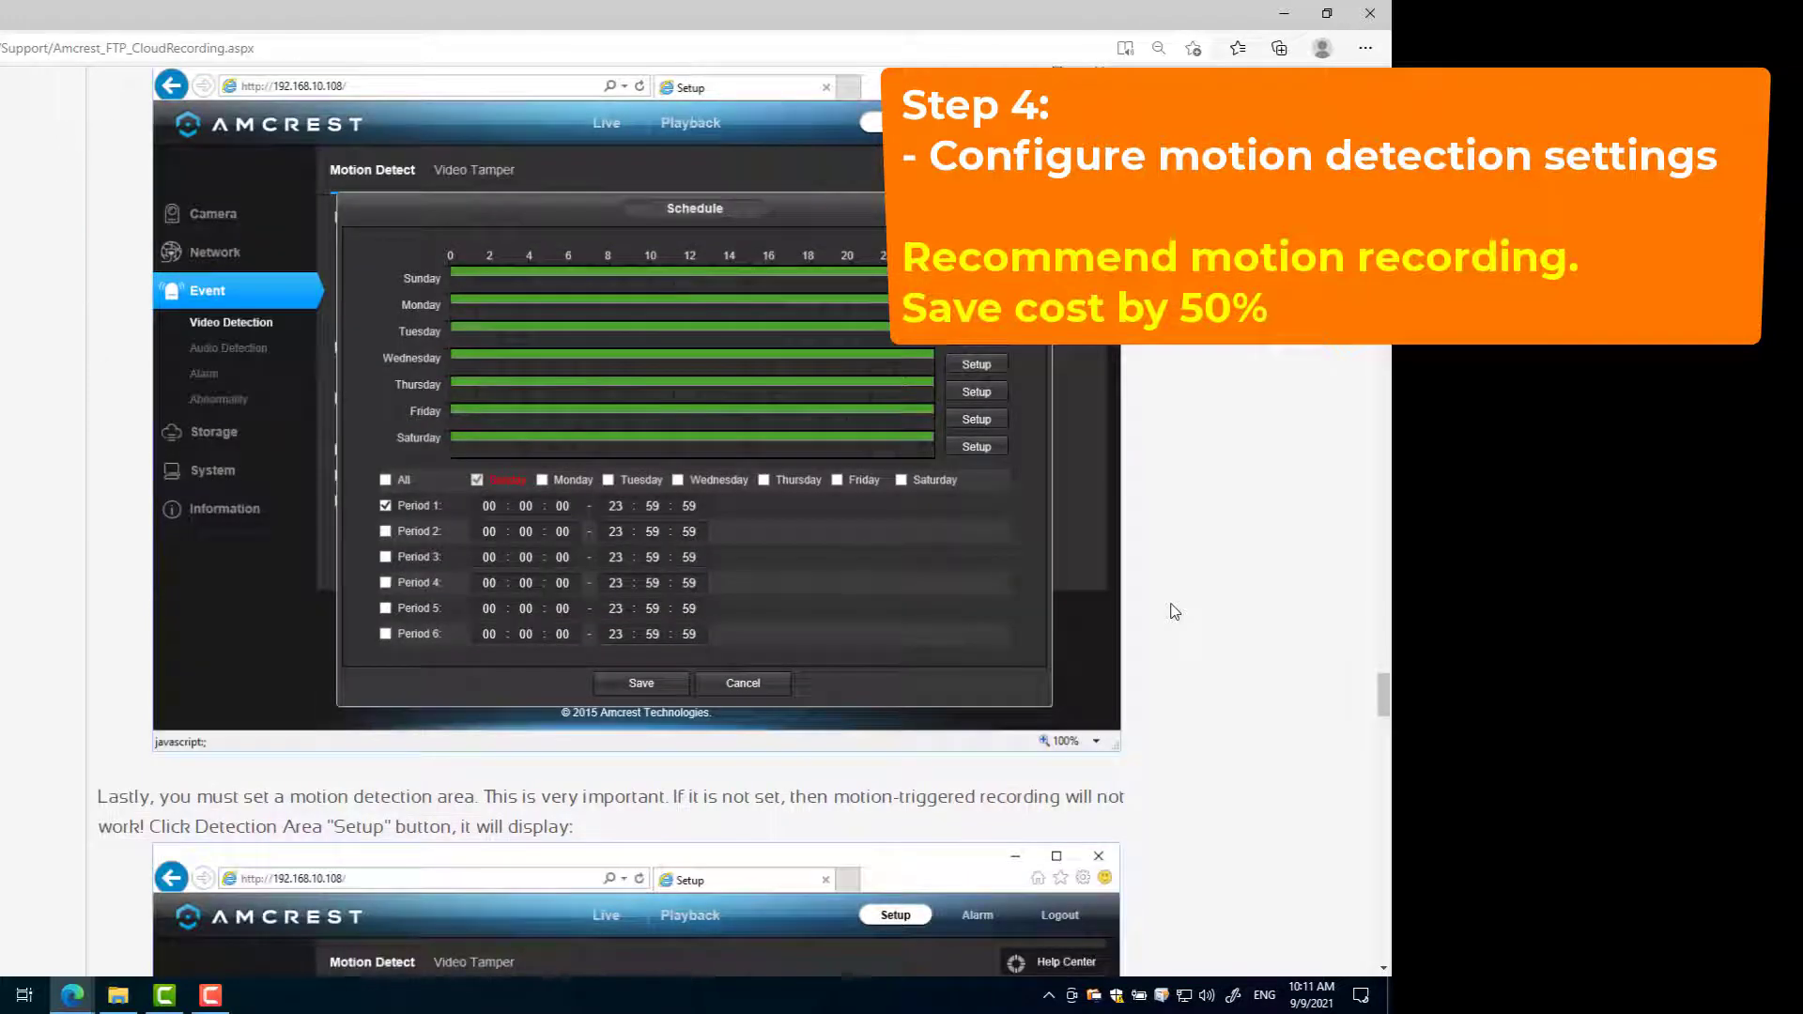
{"action": "scroll", "coordinate": [1173, 611], "scroll_direction": "down", "scroll_amount": 3}
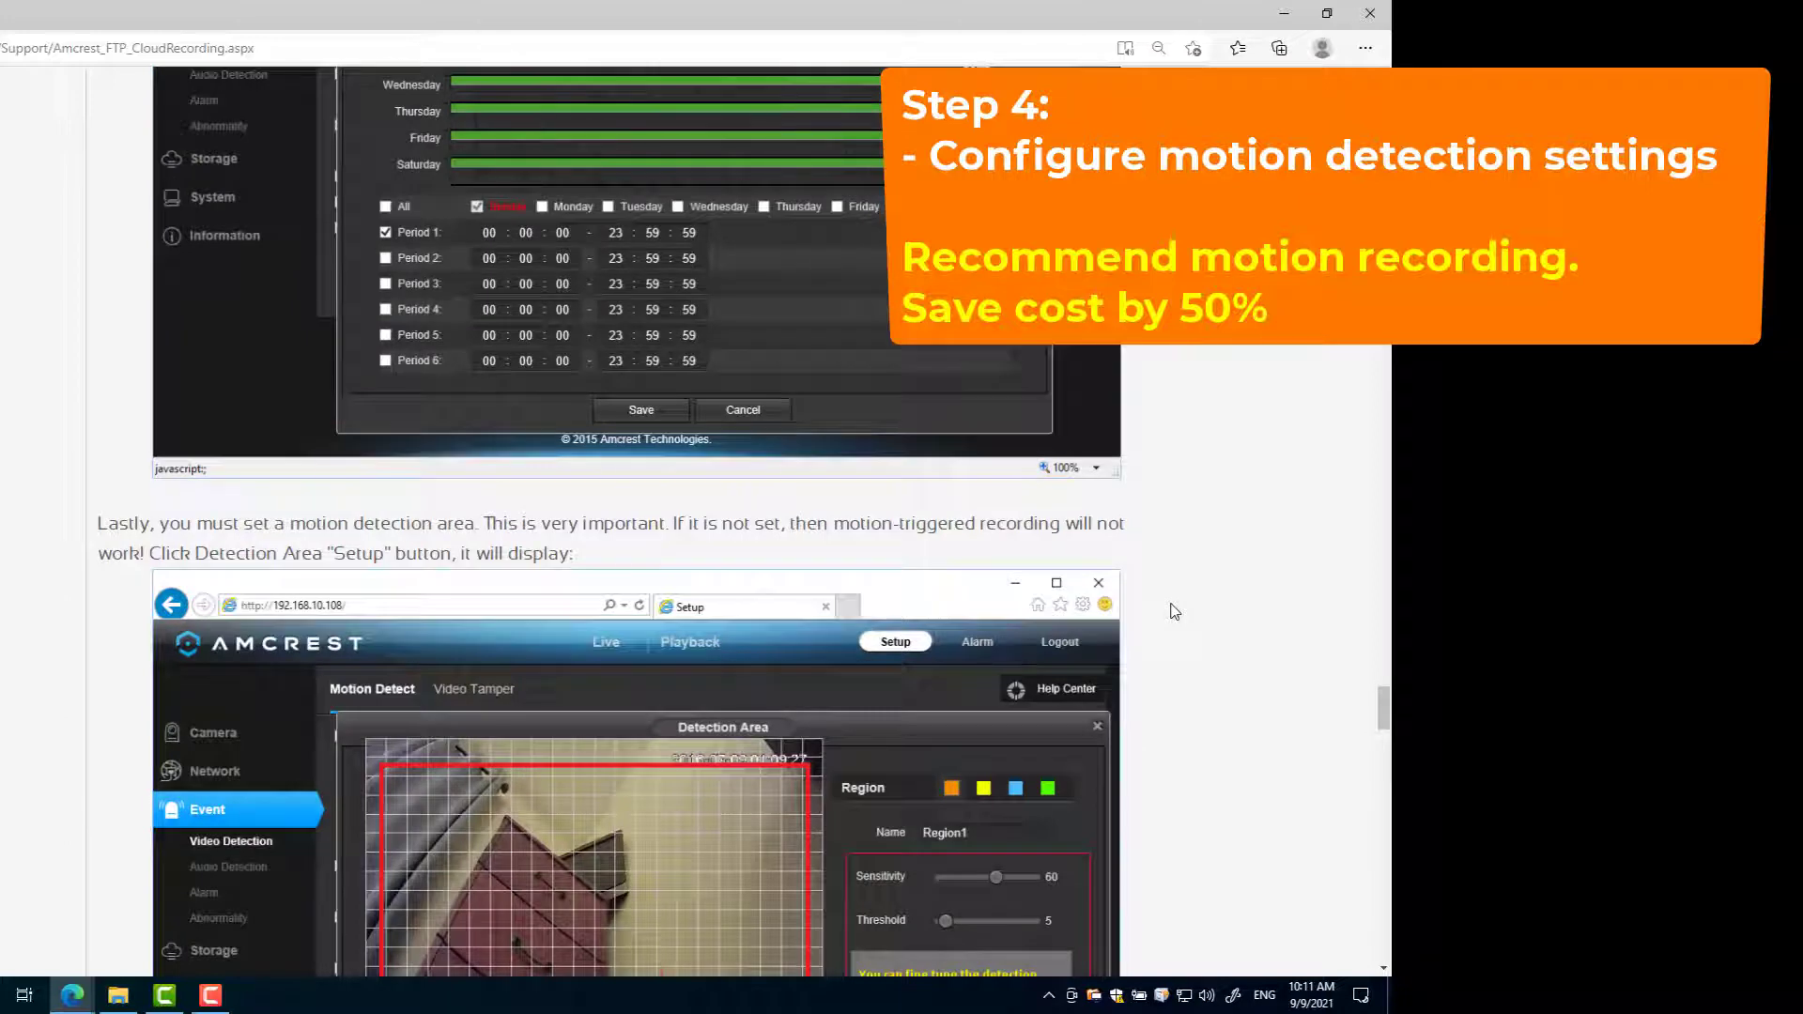
{"action": "scroll", "coordinate": [1174, 611], "scroll_direction": "down", "scroll_amount": 2}
{"action": "scroll", "coordinate": [1174, 611], "scroll_direction": "down", "scroll_amount": 2}
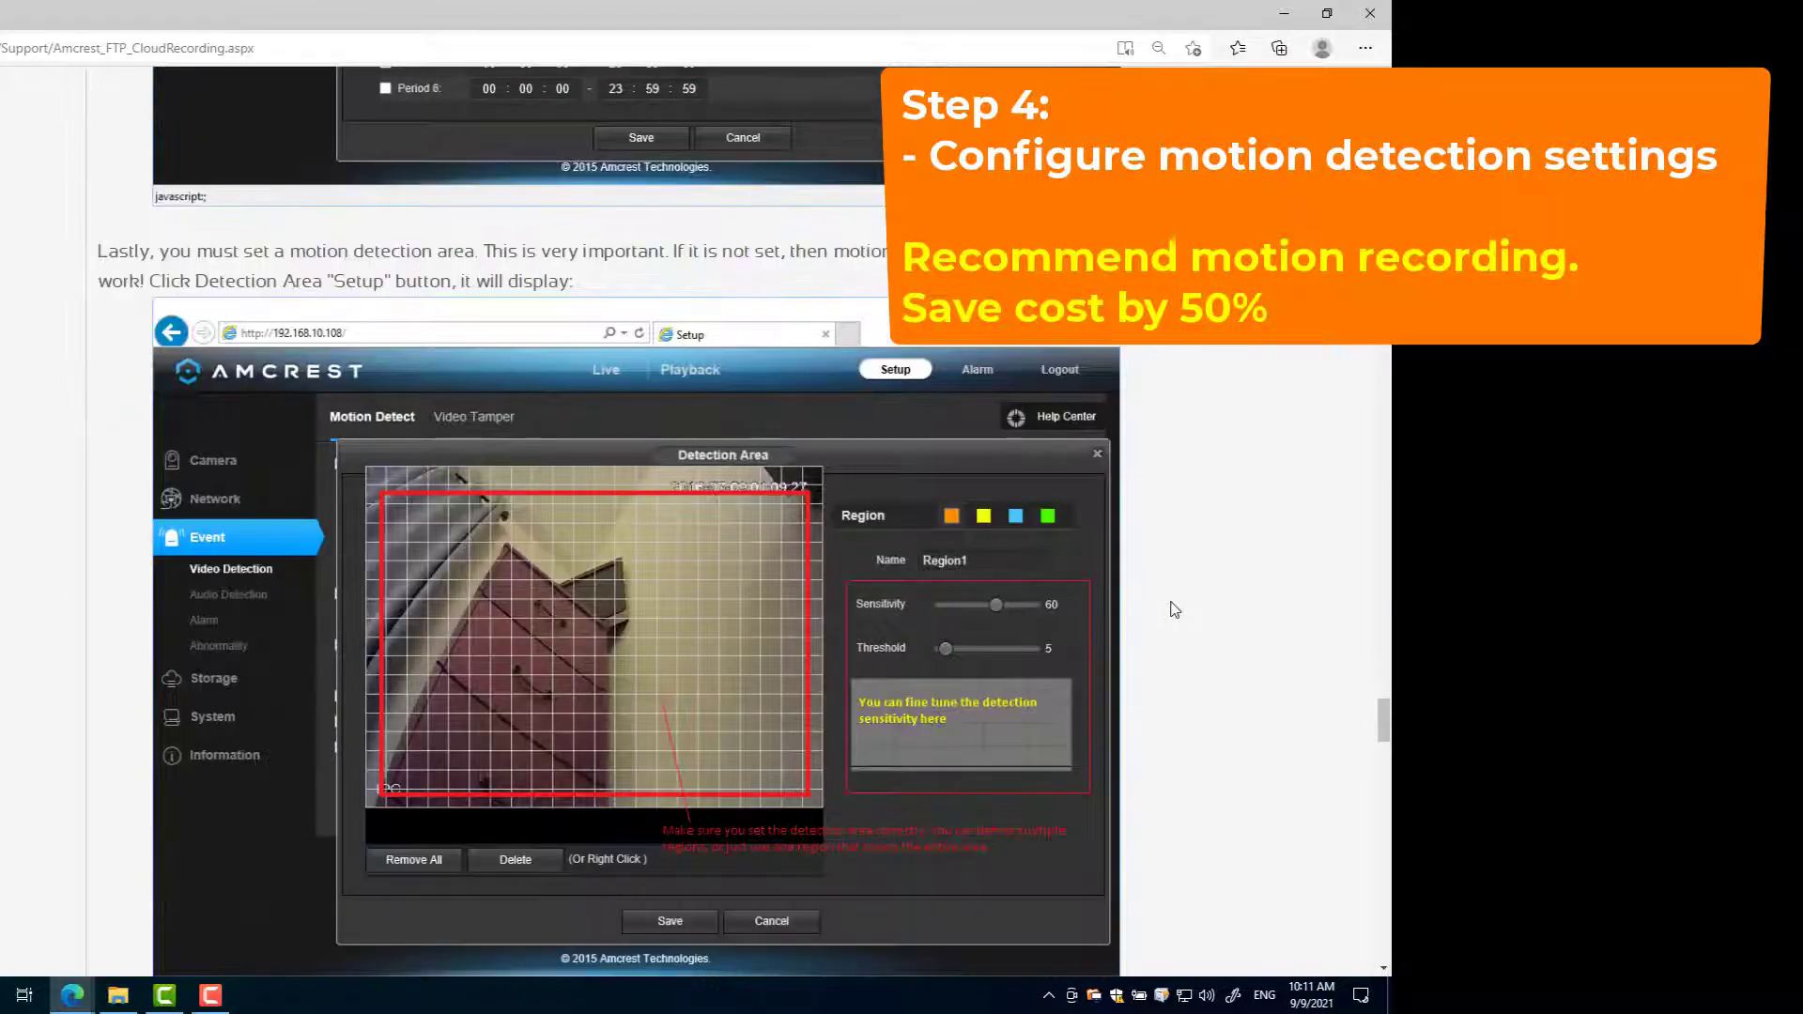
{"action": "scroll", "coordinate": [1174, 612], "scroll_direction": "down", "scroll_amount": 2}
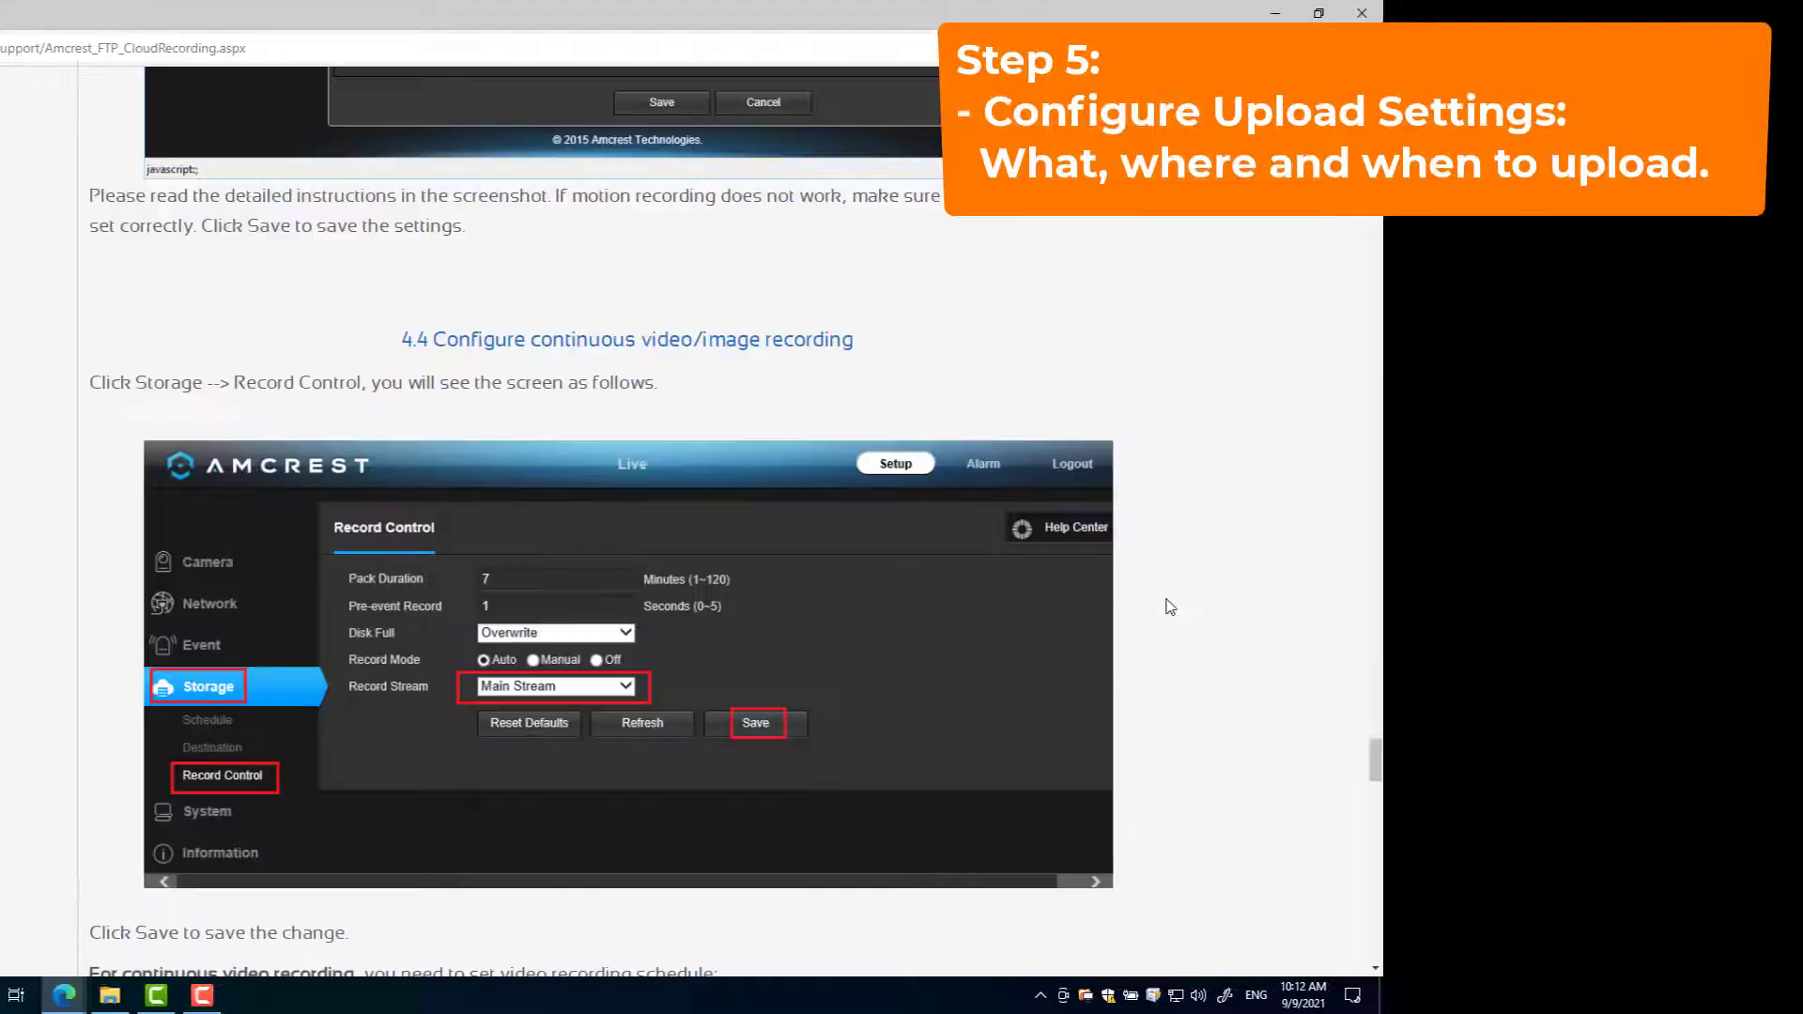
{"action": "scroll", "coordinate": [1170, 606], "scroll_direction": "down", "scroll_amount": 4}
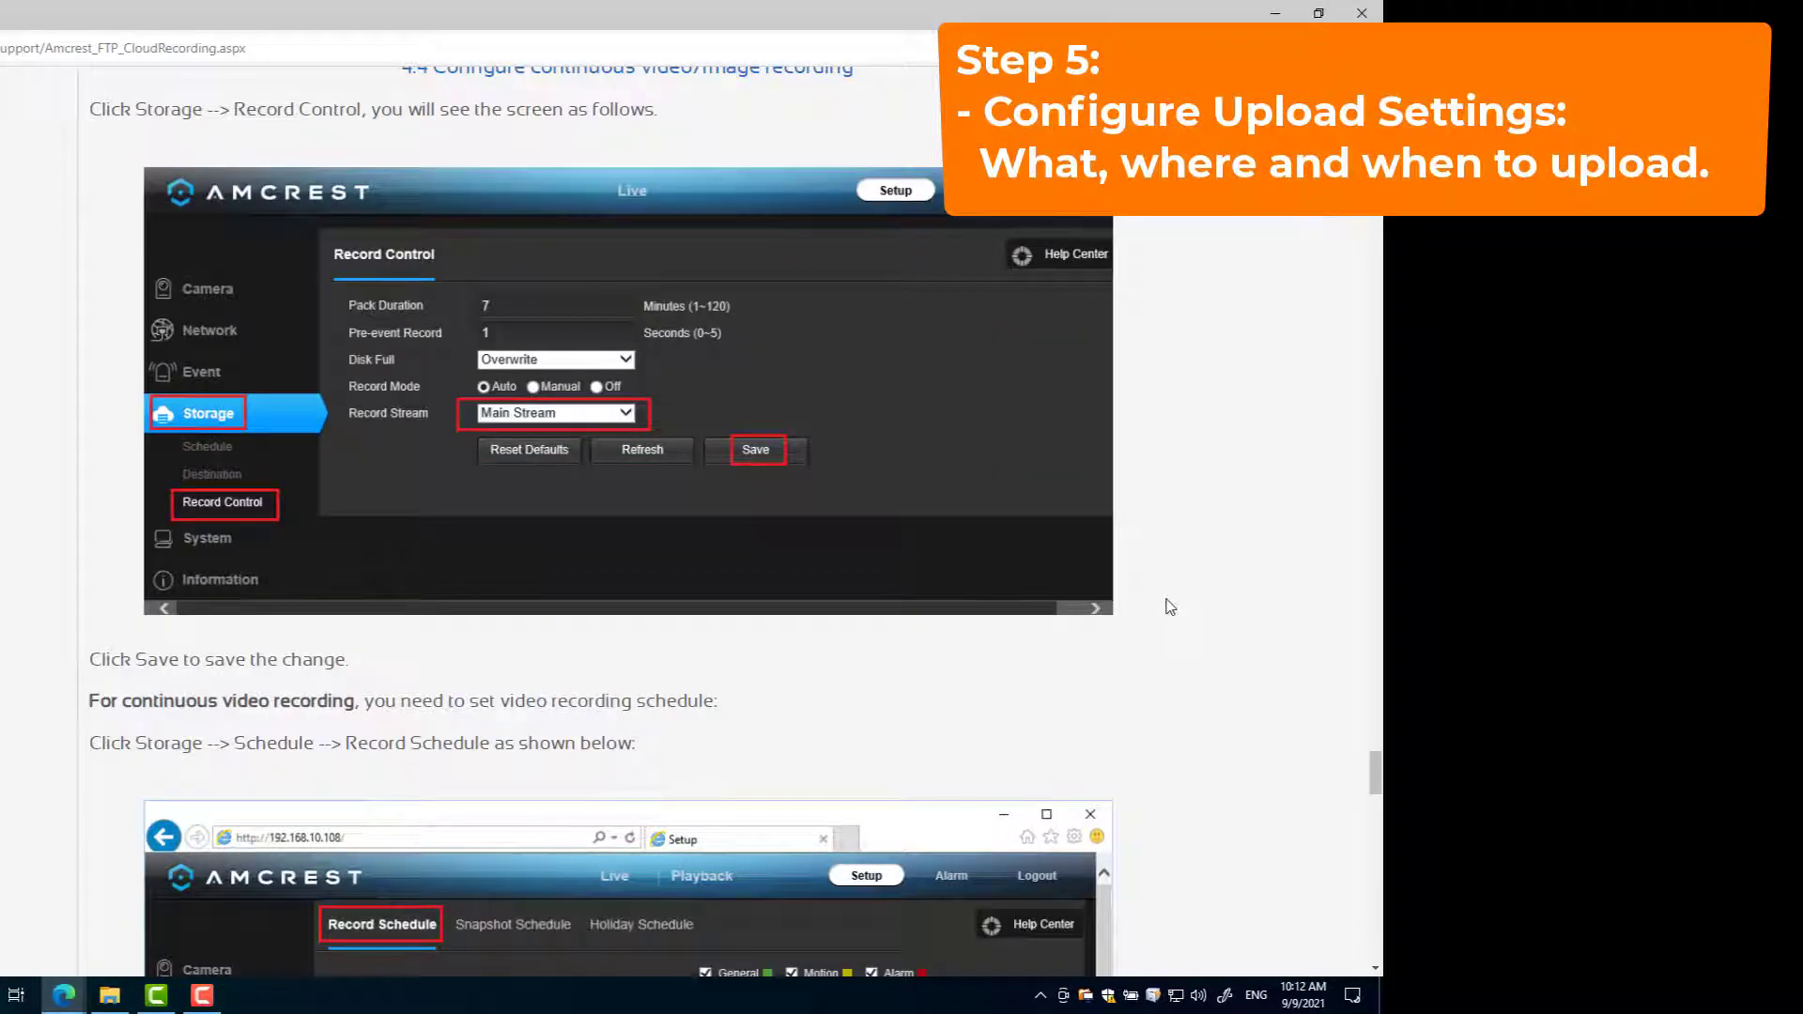
Scroll past the Record Control, Record Schedule and Snapshot Schedule screenshots.
{"action": "scroll", "coordinate": [1170, 607], "scroll_direction": "down", "scroll_amount": 3}
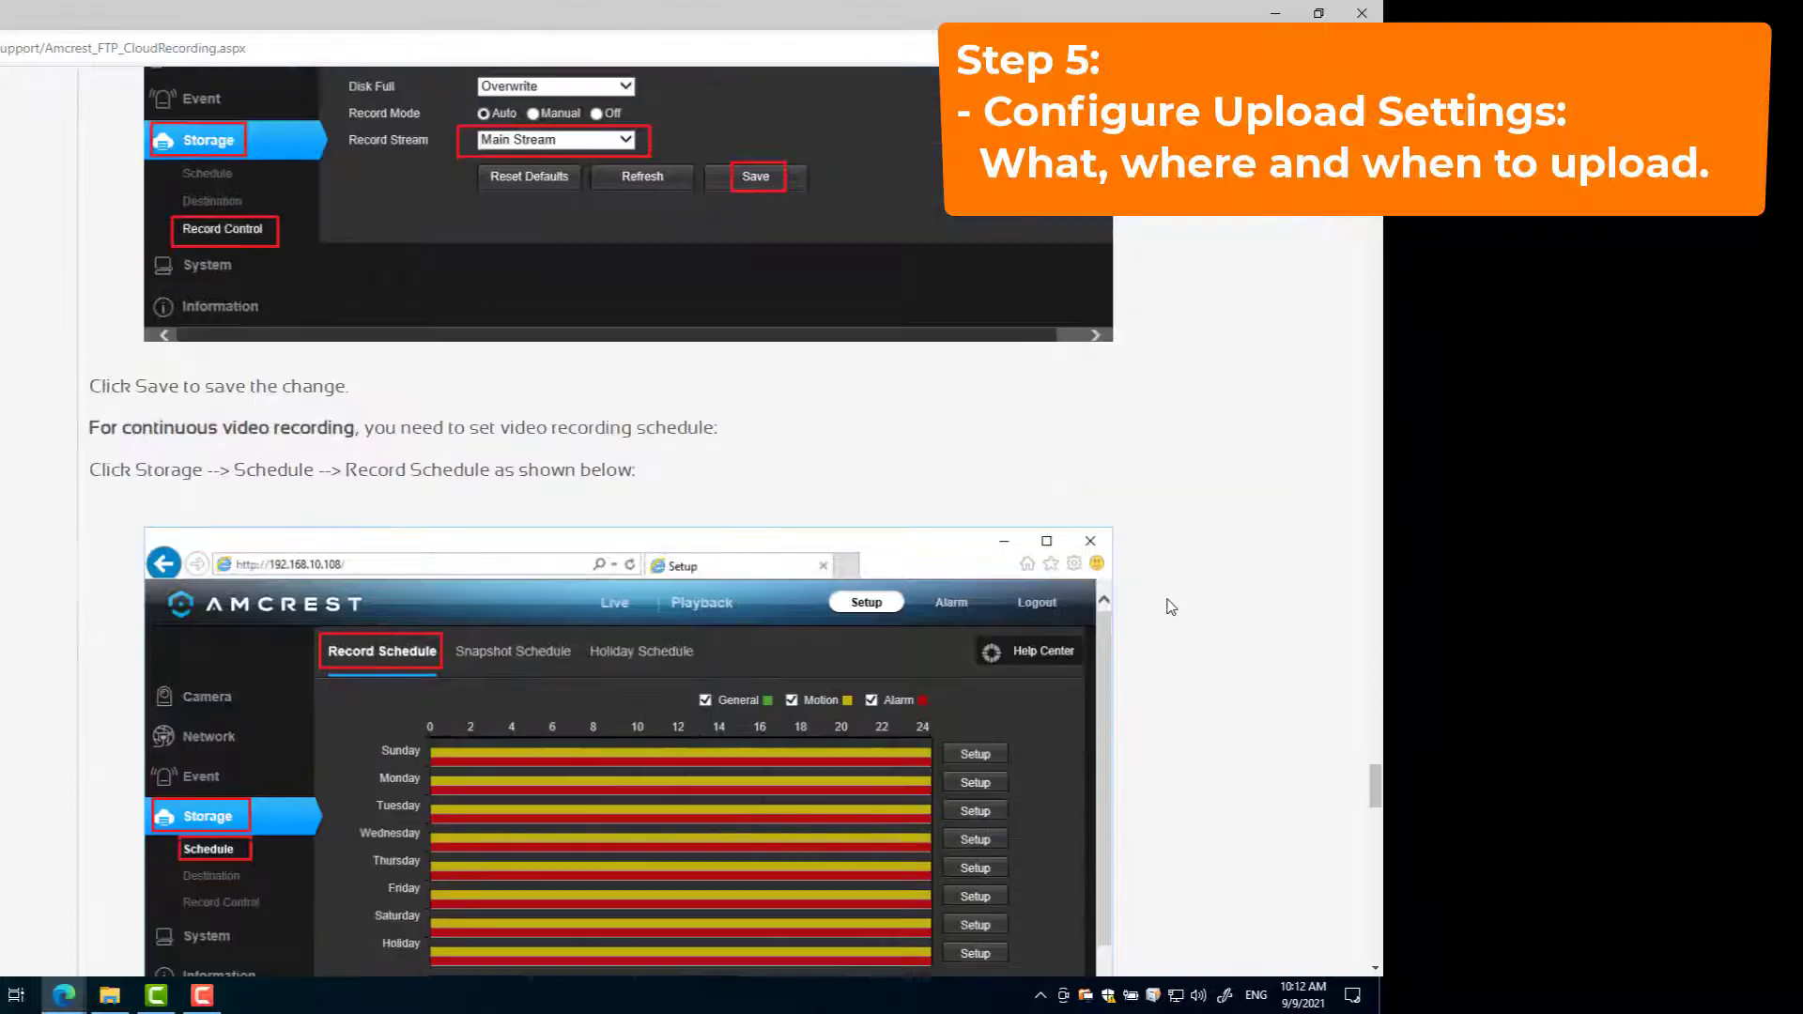
{"action": "scroll", "coordinate": [1170, 607], "scroll_direction": "down", "scroll_amount": 2}
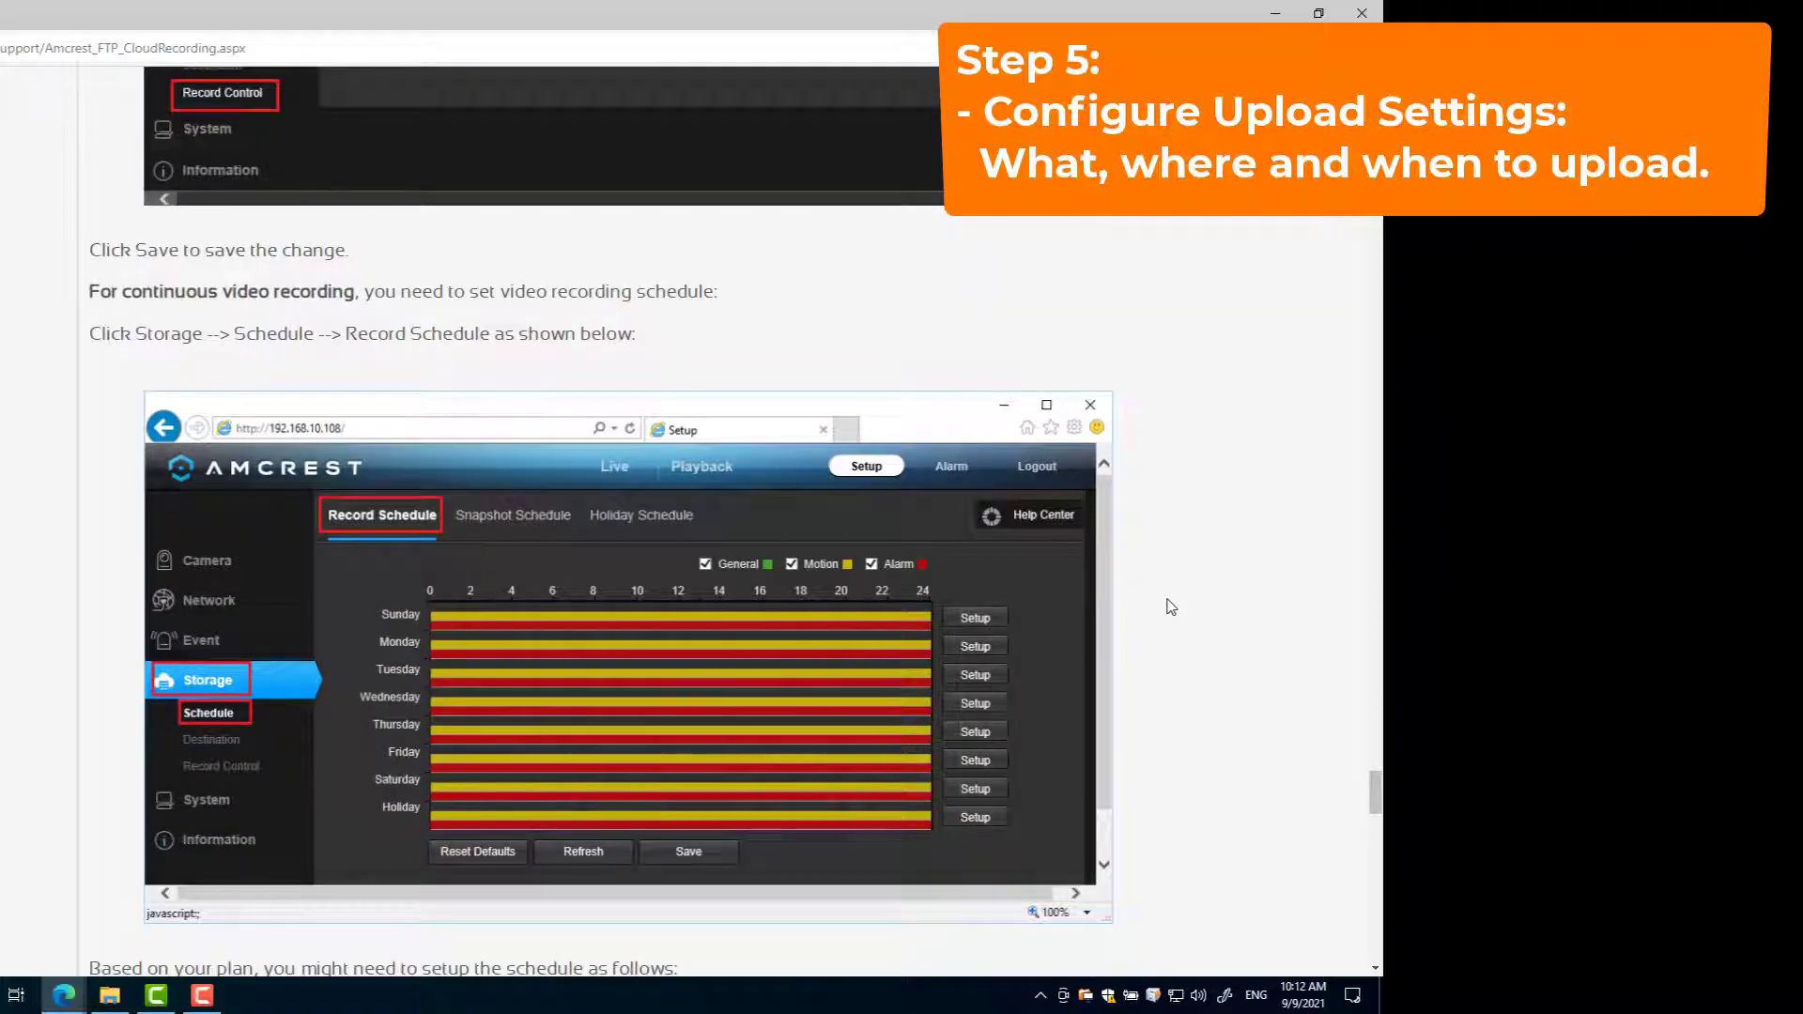
{"action": "scroll", "coordinate": [1170, 606], "scroll_direction": "down", "scroll_amount": 1}
{"action": "scroll", "coordinate": [1170, 607], "scroll_direction": "down", "scroll_amount": 2}
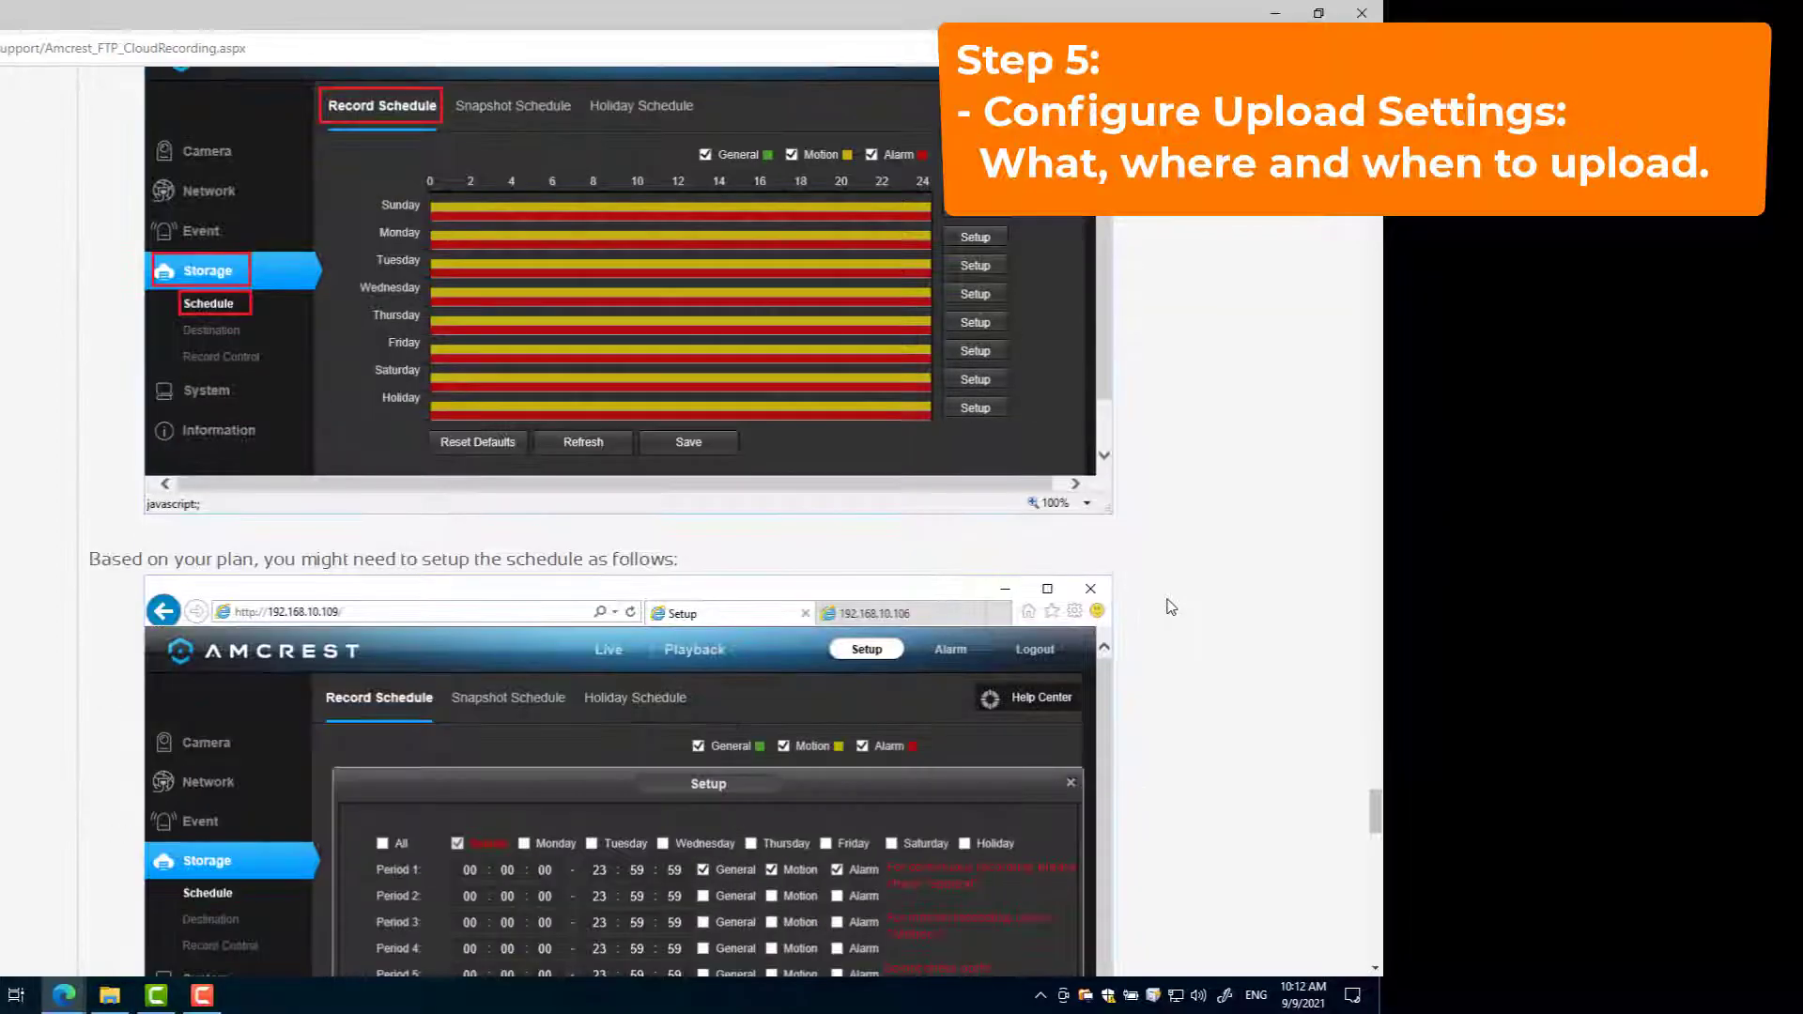
{"action": "scroll", "coordinate": [1170, 606], "scroll_direction": "down", "scroll_amount": 2}
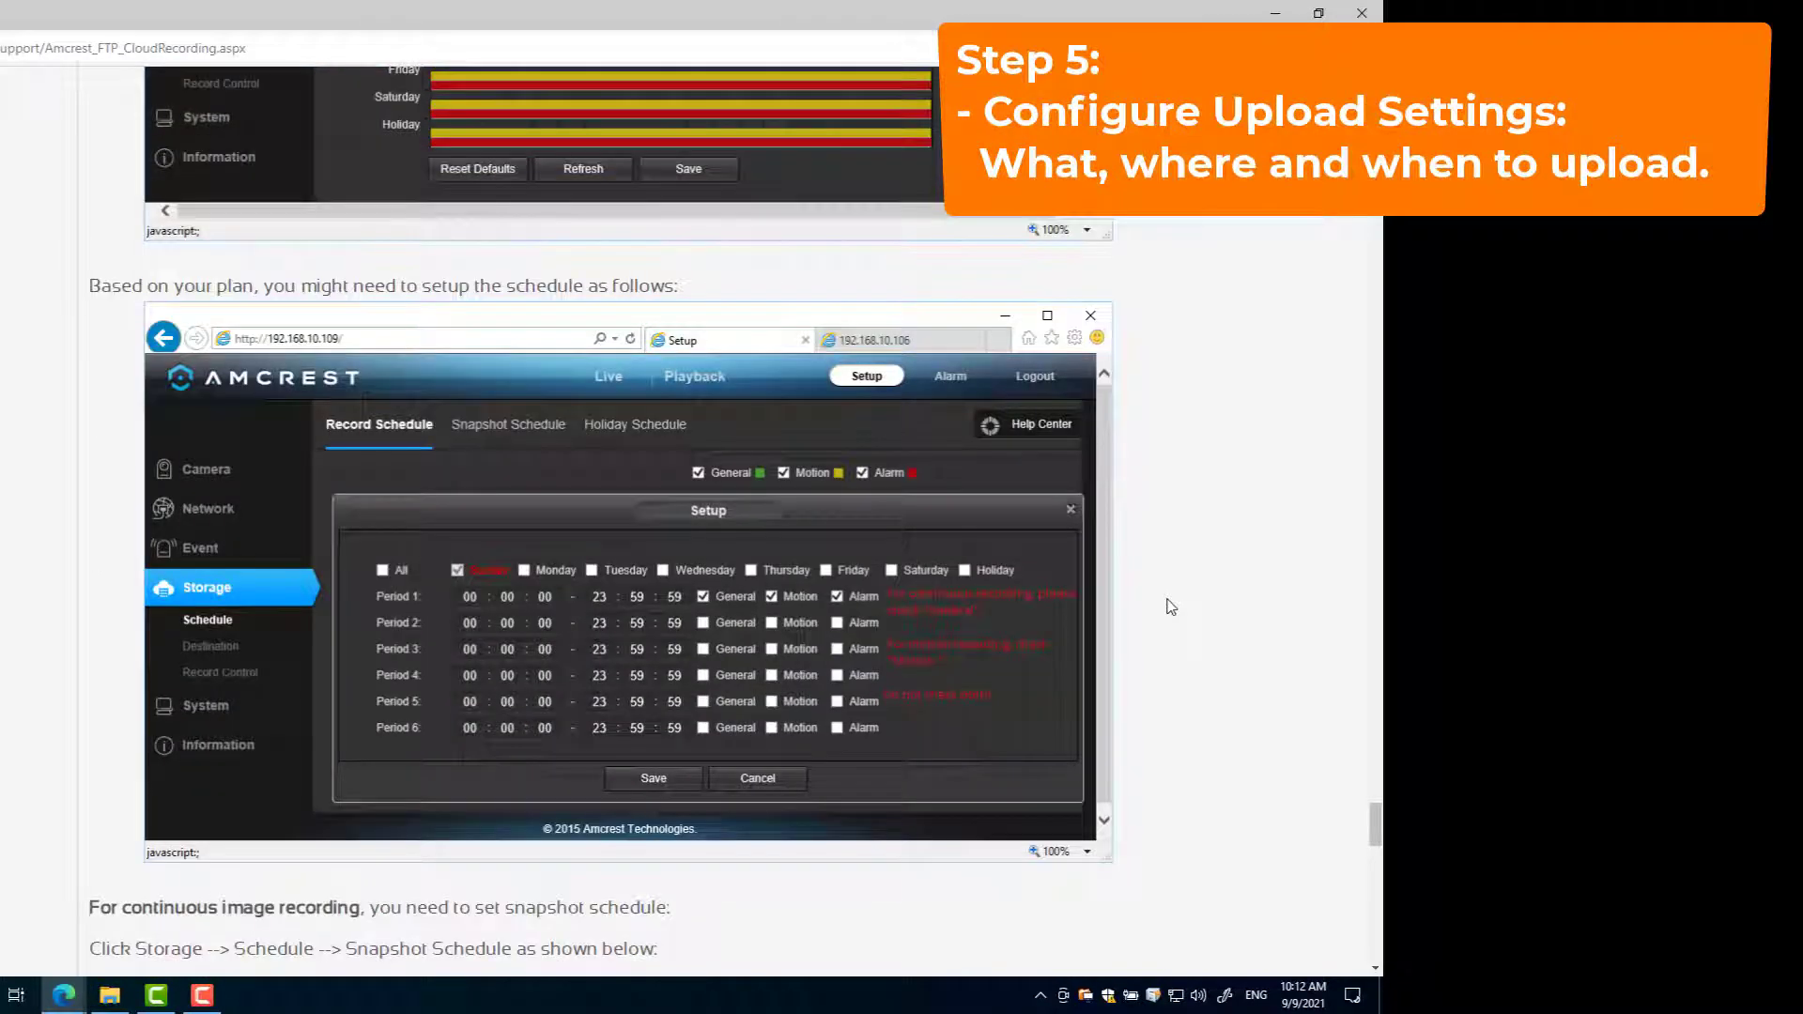
{"action": "scroll", "coordinate": [1170, 607], "scroll_direction": "down", "scroll_amount": 1}
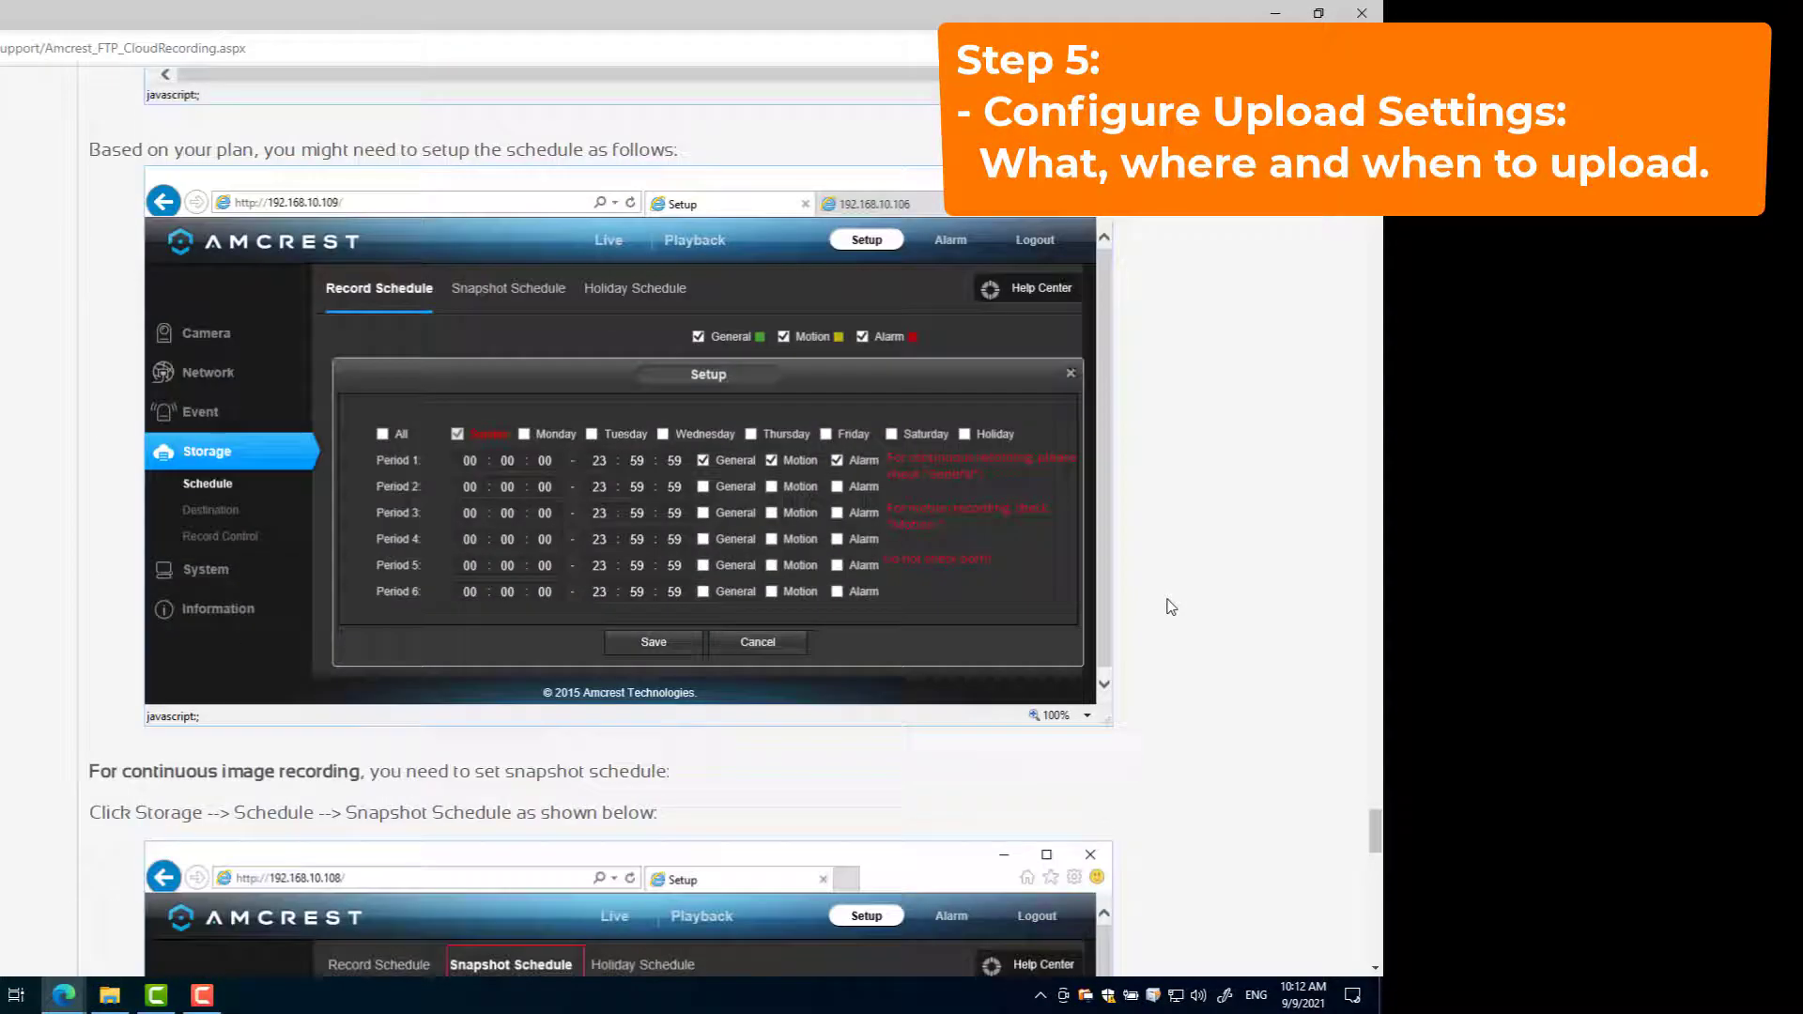
{"action": "scroll", "coordinate": [1170, 606], "scroll_direction": "down", "scroll_amount": 2}
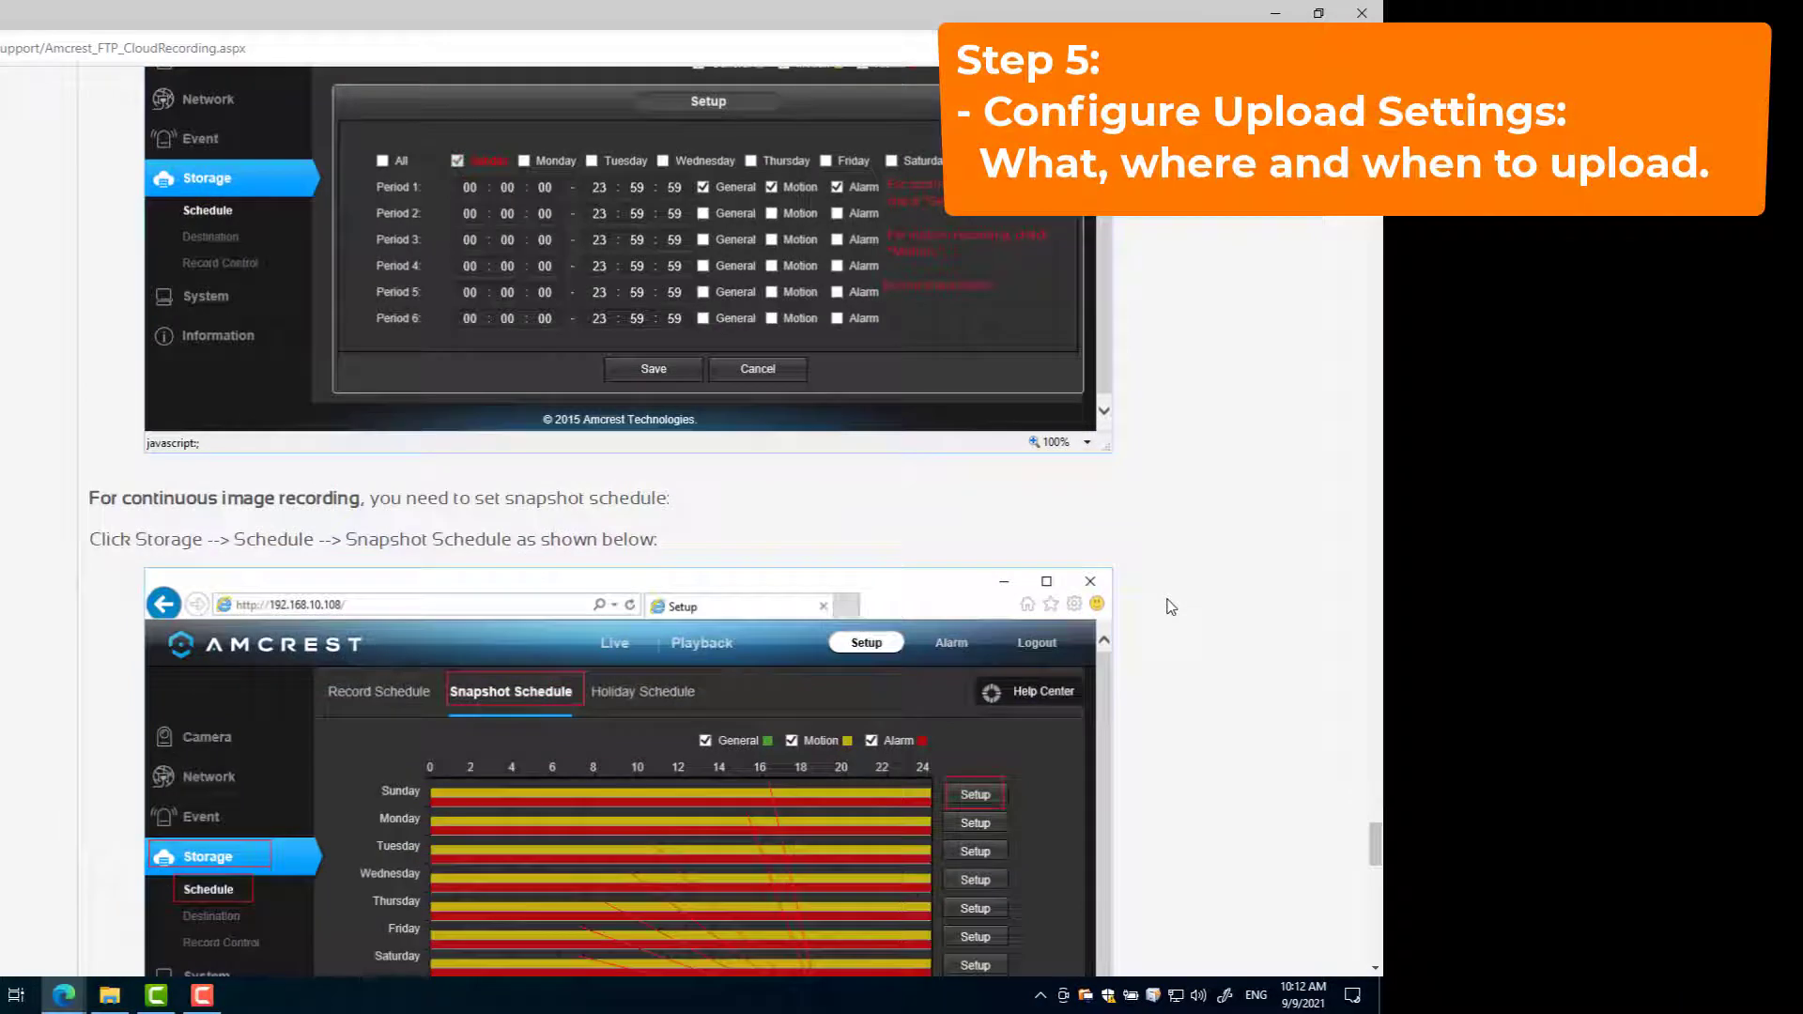
{"action": "scroll", "coordinate": [1170, 606], "scroll_direction": "down", "scroll_amount": 1}
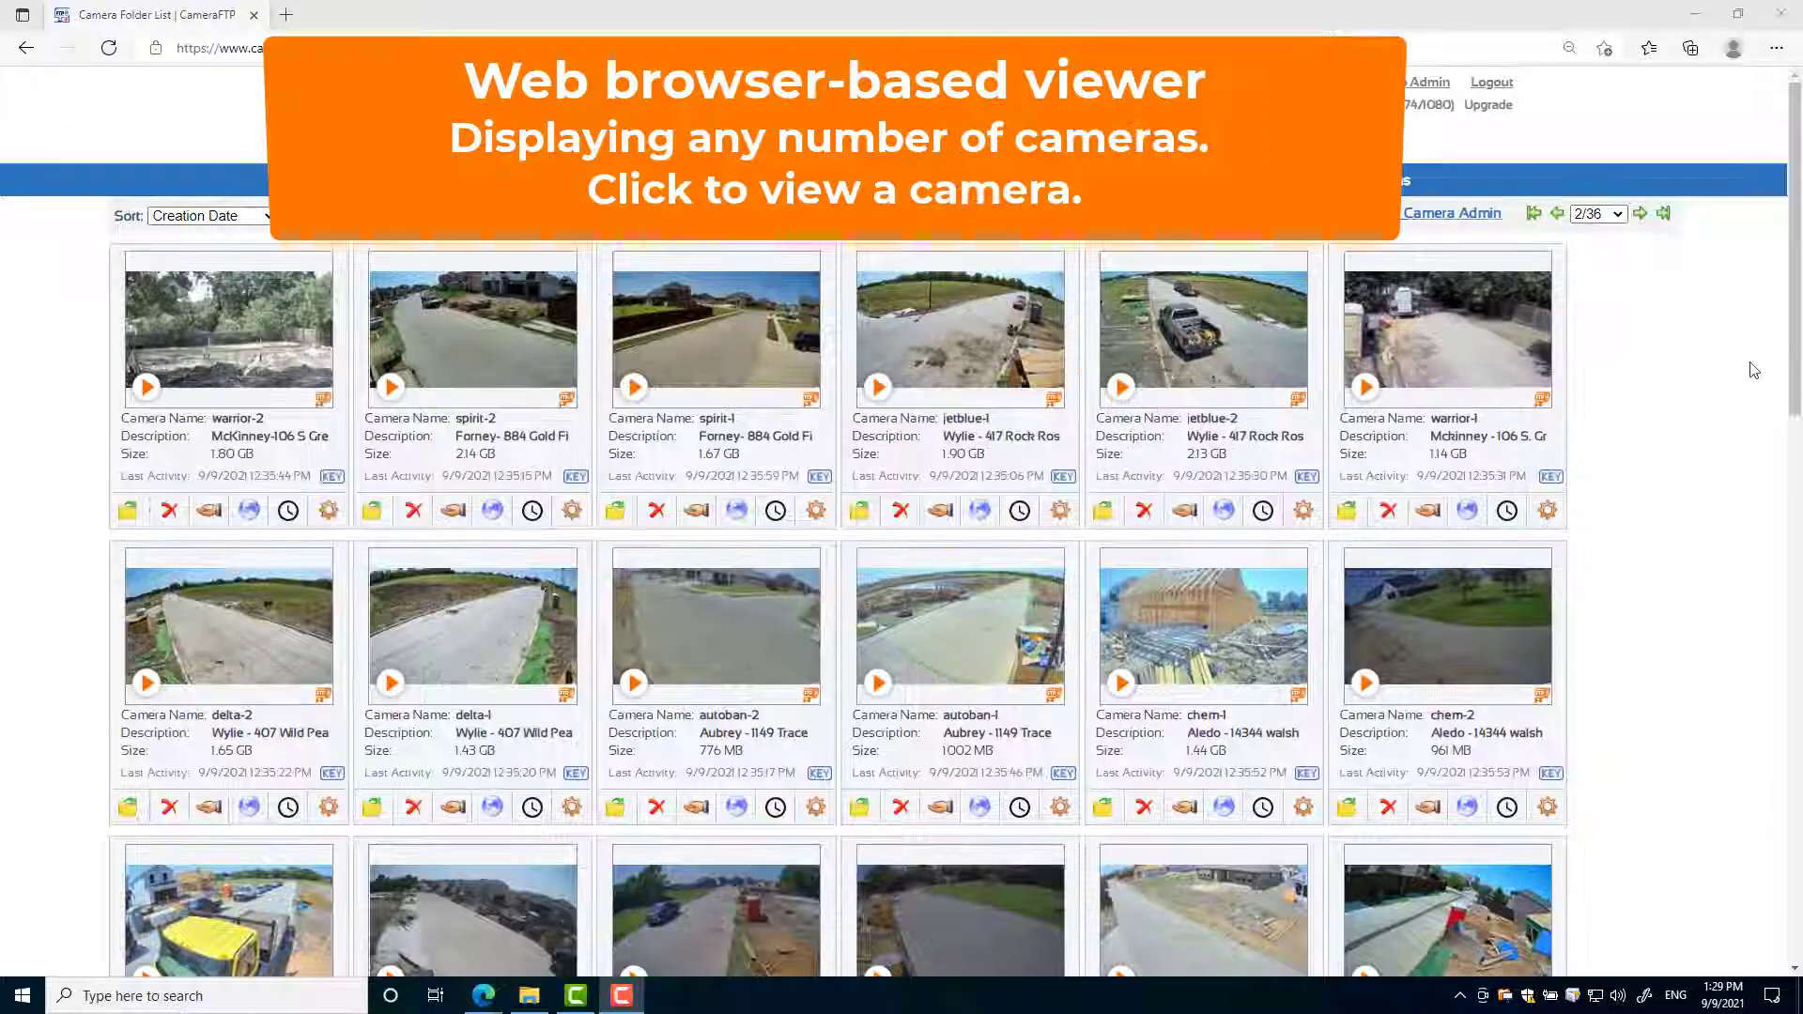
Show azul-1's recordings as a 3x5 multi-hour grid starting 09/08/2021 2:00 PM.
{"action": "scroll", "coordinate": [1795, 323], "scroll_direction": "down", "scroll_amount": 3}
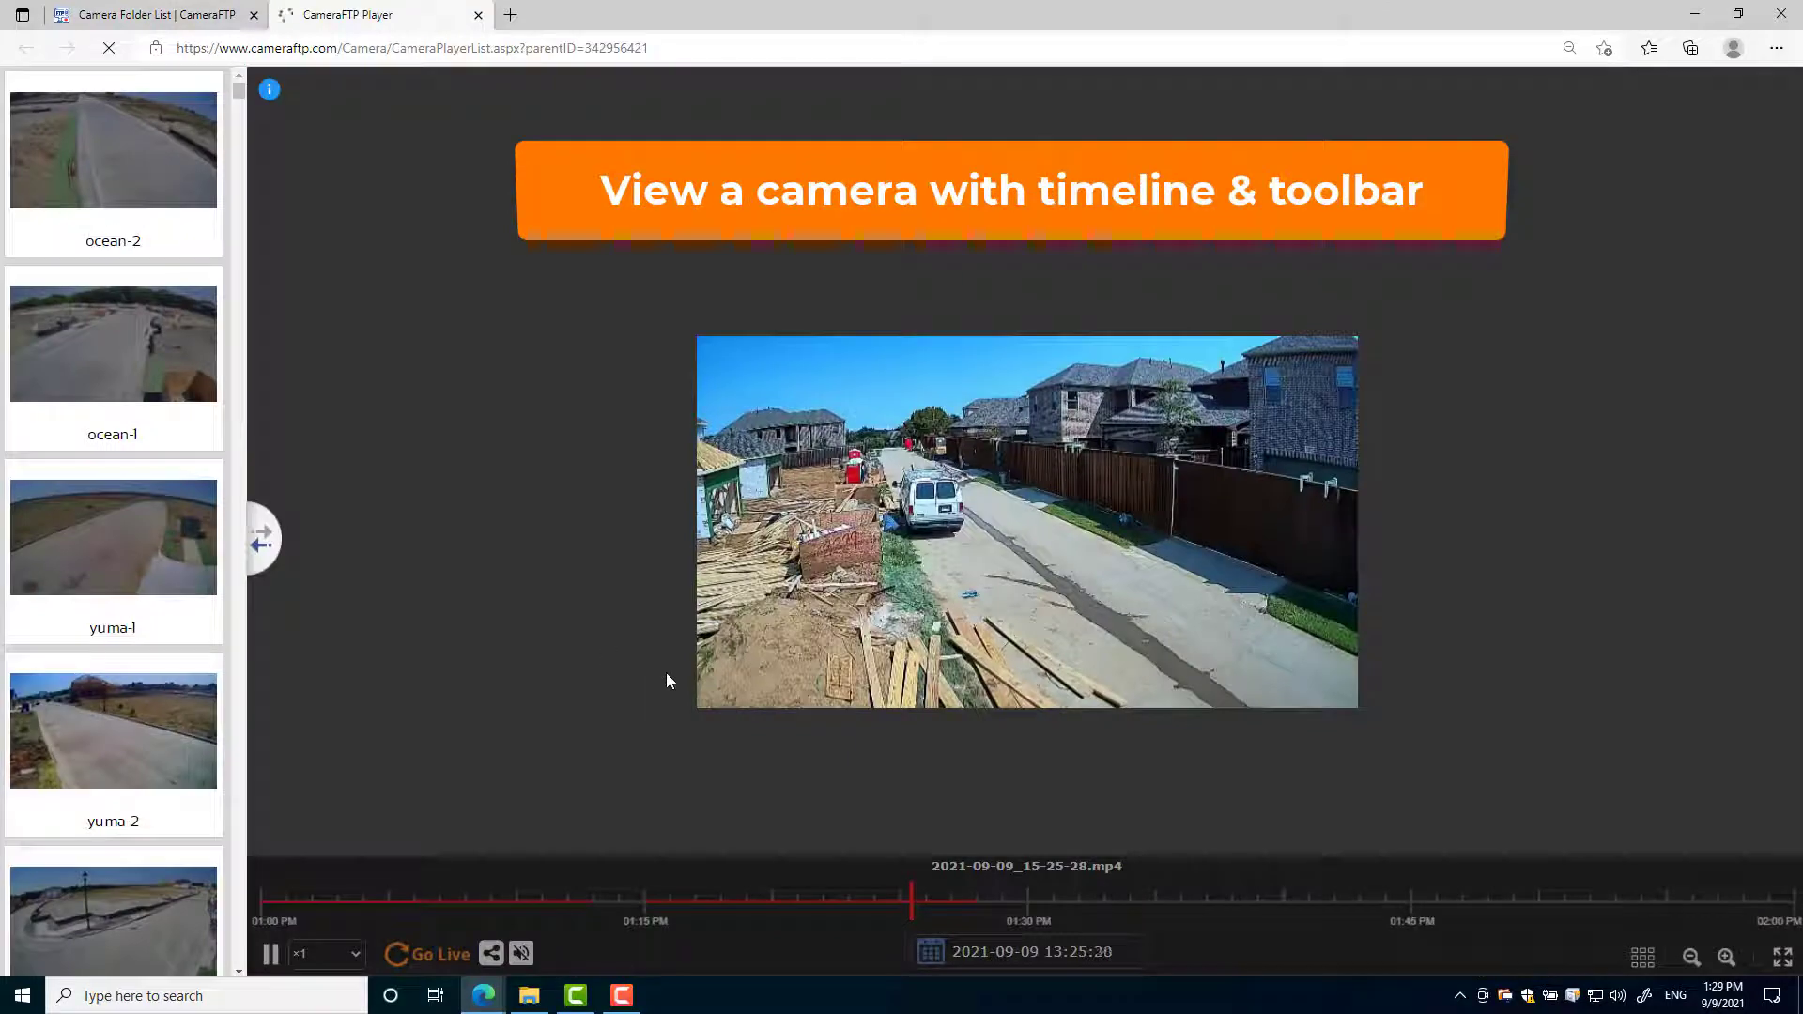
{"action": "left_click", "coordinate": [1642, 957]}
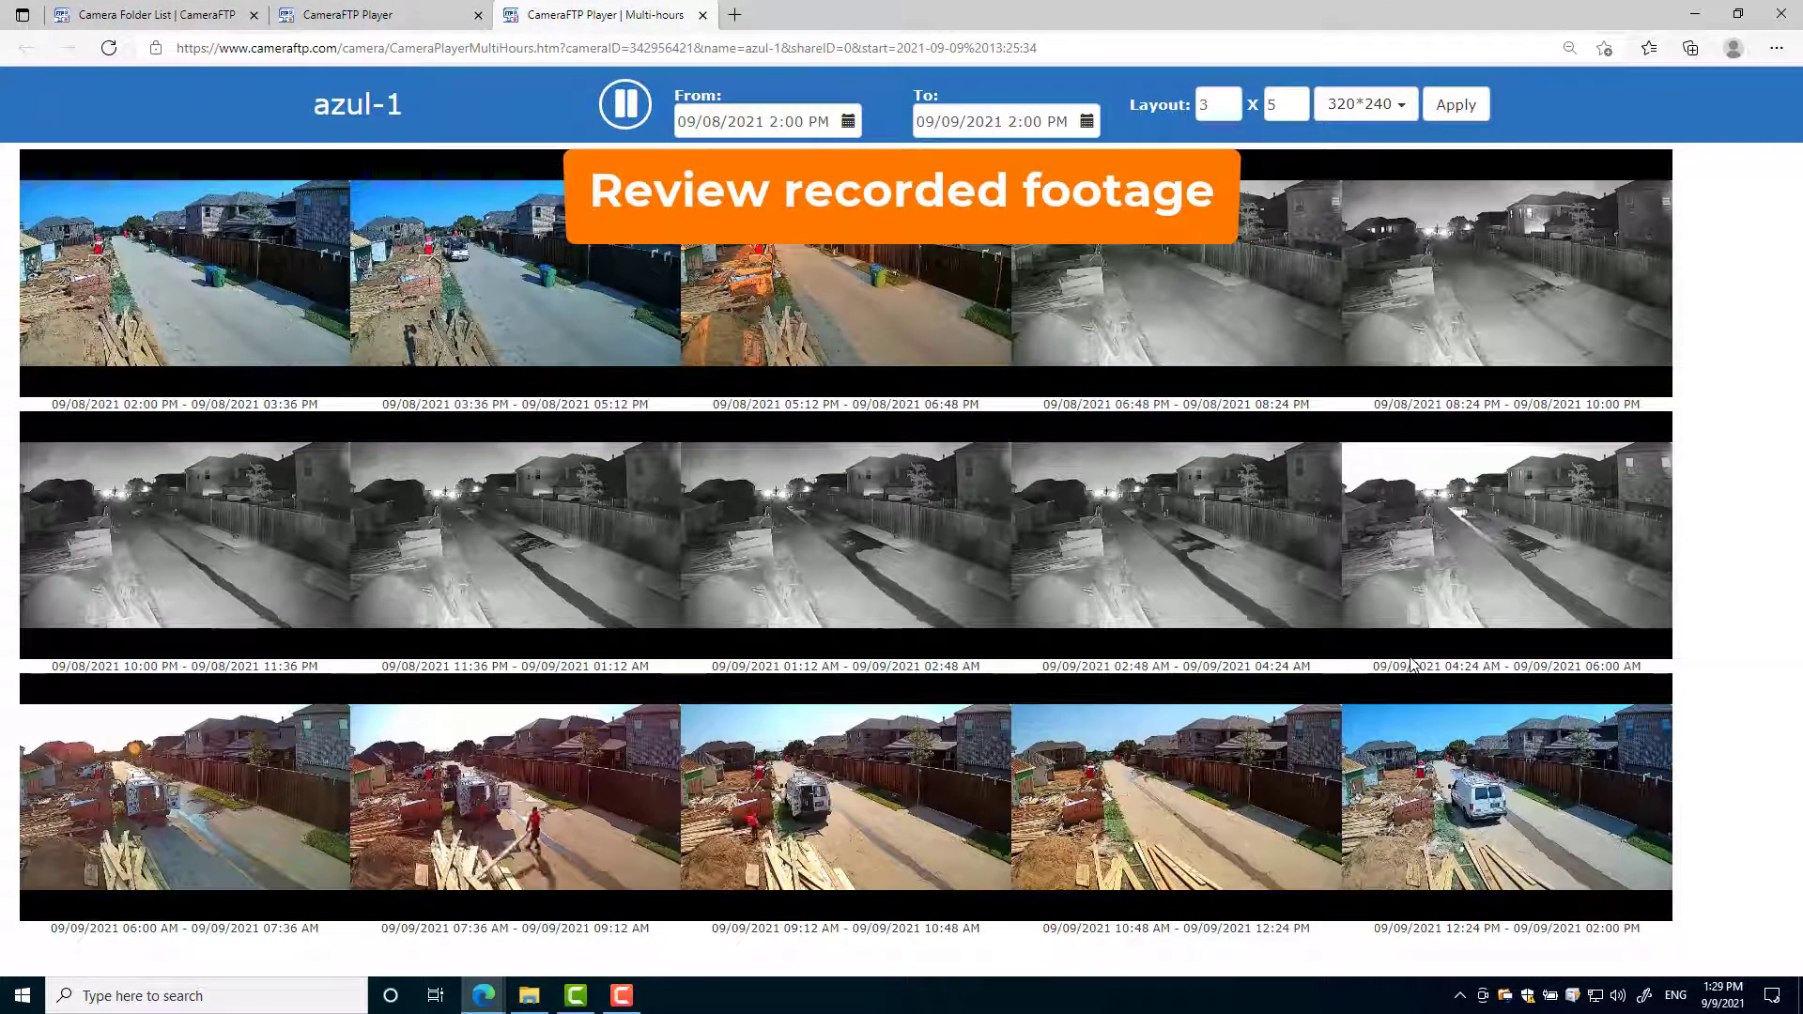